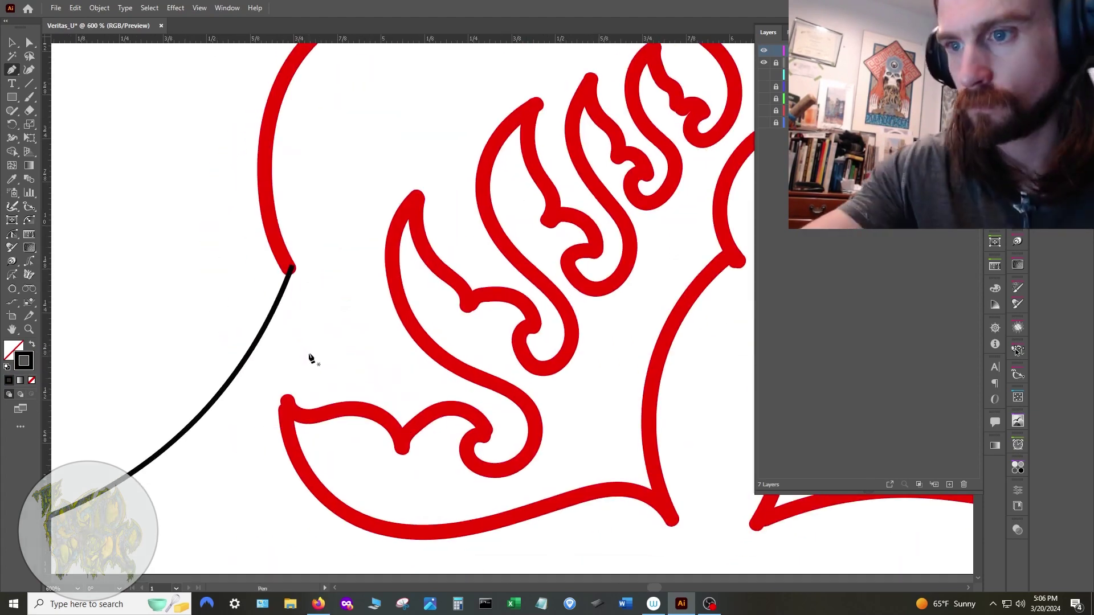
# Trace the curved red stroke above the left corner with the Pen tool and fit its curve to the sketch
pyautogui.press('p')
pyautogui.click(292, 267)
pyautogui.moveTo(308, 240); pyautogui.dragTo(285, 511)
pyautogui.moveTo(311, 297); pyautogui.dragTo(434, 204)
pyautogui.press('a')
pyautogui.moveTo(295, 490); pyautogui.dragTo(414, 307)
pyautogui.click(385, 355)
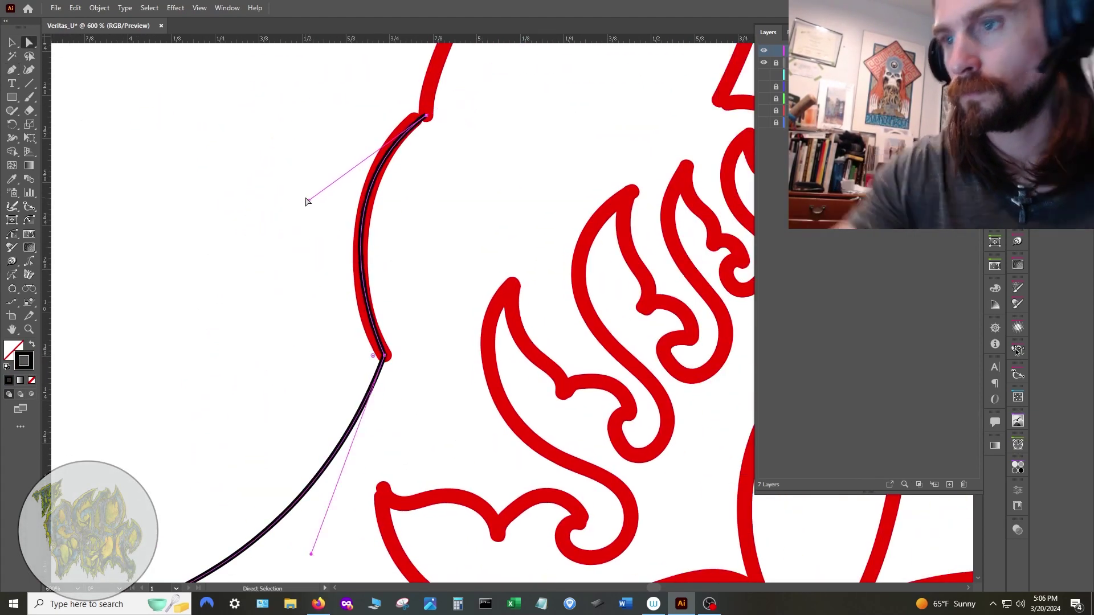
# Trace the wavy lower-left edge of the red sketch from its left tip to the sharp point beside the stem
pyautogui.moveTo(466, 456); pyautogui.dragTo(389, 396)
pyautogui.press('p')
pyautogui.moveTo(513, 573); pyautogui.dragTo(373, 530)
pyautogui.moveTo(551, 504); pyautogui.dragTo(636, 560)
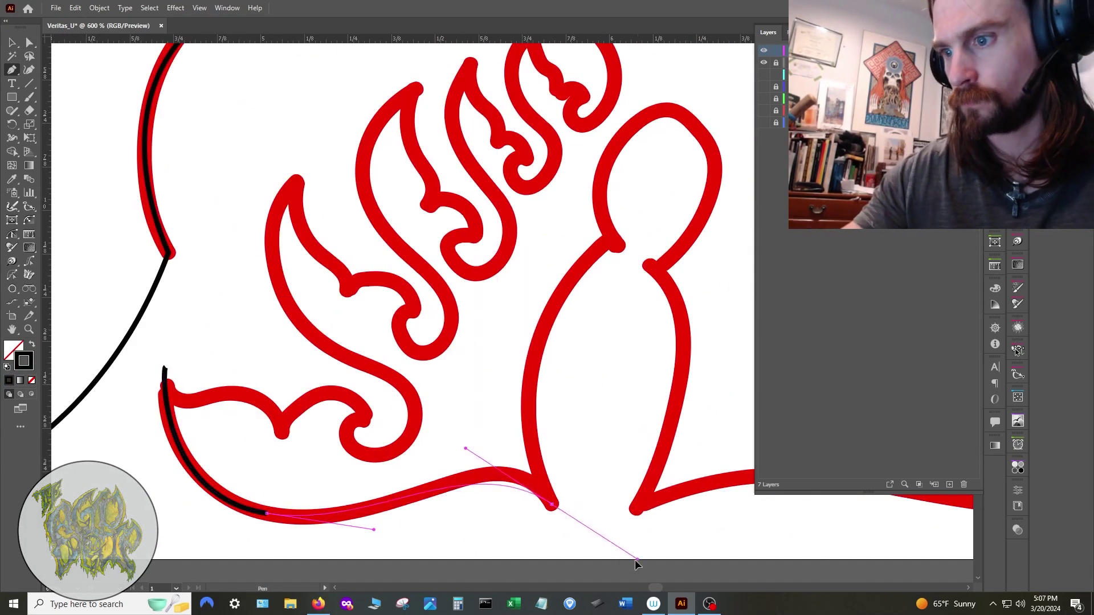
pyautogui.scroll(2, 499, 480)
pyautogui.scroll(-2, 513, 479)
pyautogui.hscroll(-1, 513, 479)
pyautogui.press('a')
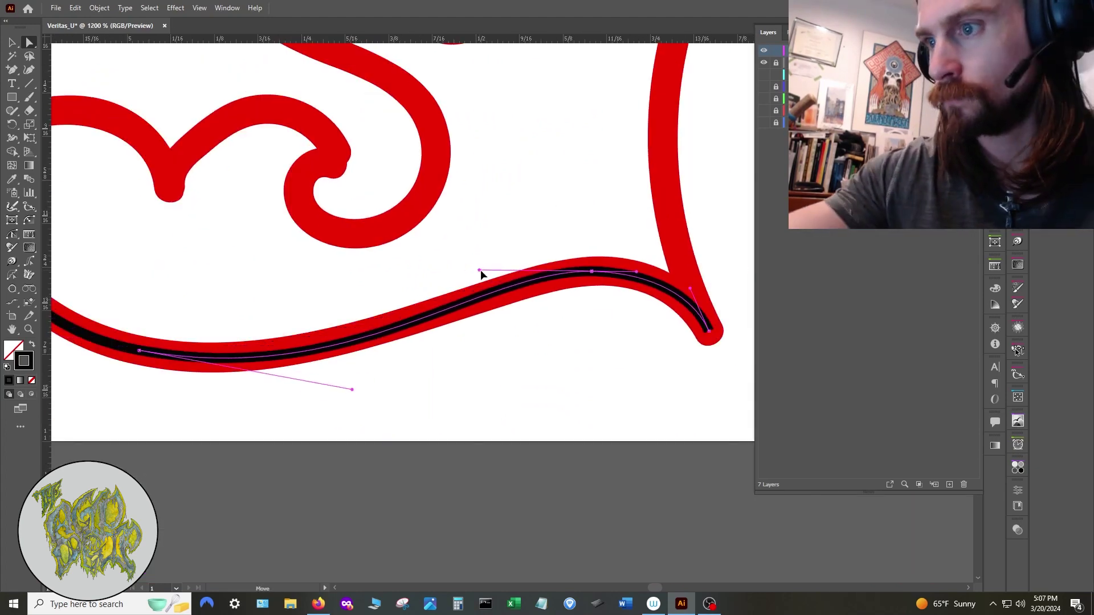
# Adjust the anchors and handles of the lower-left edge so the black path runs along the centre of the red stroke
pyautogui.press('a')
pyautogui.moveTo(464, 306); pyautogui.dragTo(420, 319)
pyautogui.moveTo(533, 271); pyautogui.dragTo(513, 272)
pyautogui.moveTo(591, 271); pyautogui.dragTo(595, 268)
pyautogui.moveTo(641, 268); pyautogui.dragTo(641, 265)
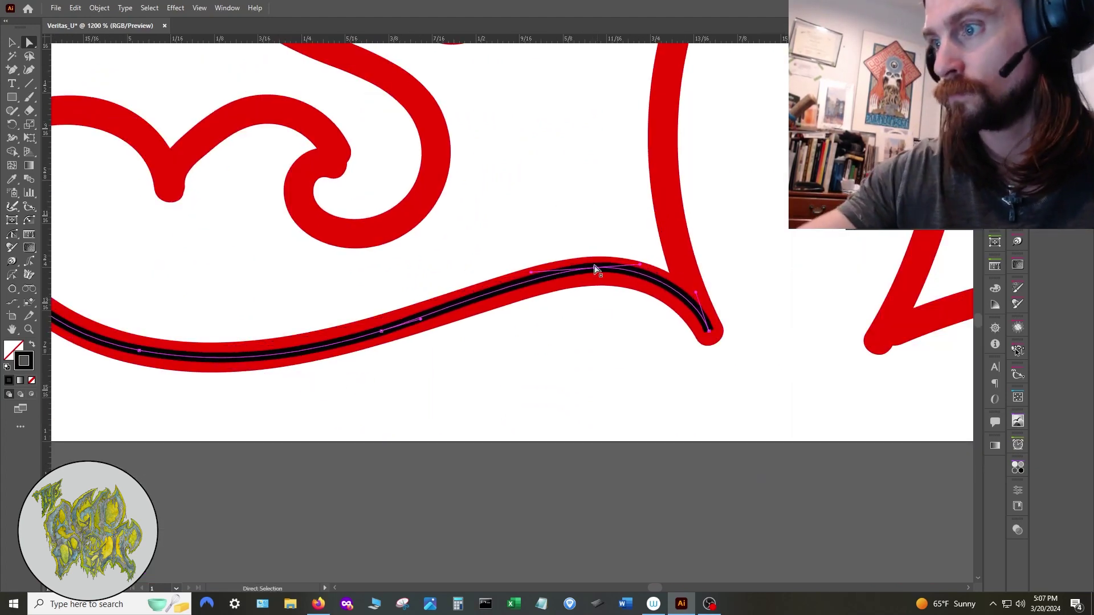
# Trace the left side of the central stem up to the neck and adjust its handles to match the sketch
pyautogui.scroll(-2, 594, 268)
pyautogui.scroll(5, 533, 425)
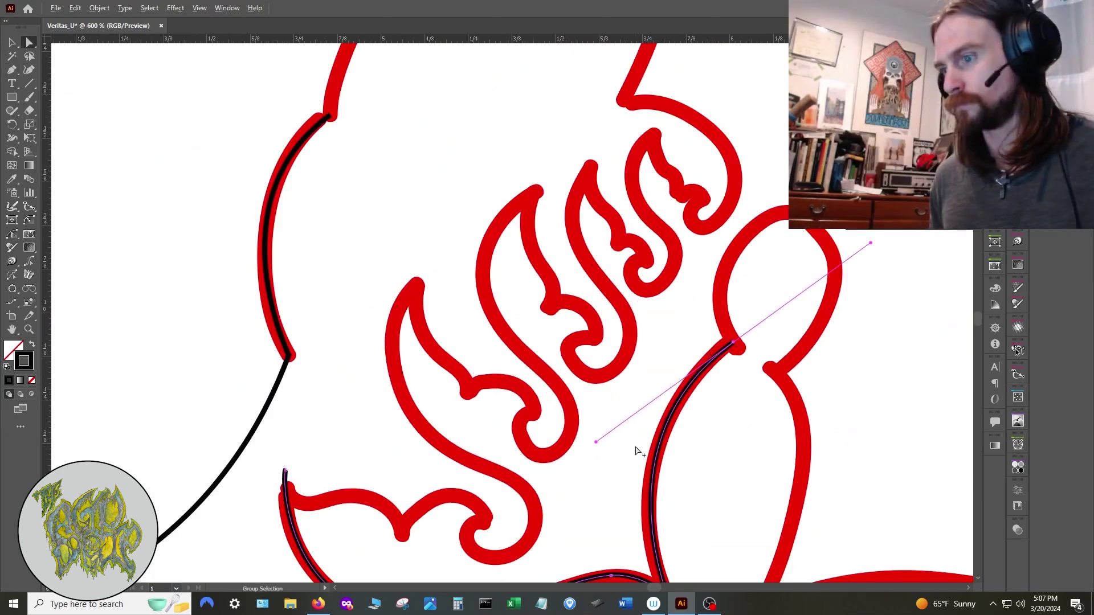
pyautogui.scroll(2, 636, 447)
pyautogui.moveTo(636, 450); pyautogui.dragTo(602, 230)
pyautogui.moveTo(552, 478); pyautogui.dragTo(542, 477)
pyautogui.click(642, 471)
pyautogui.moveTo(740, 199); pyautogui.dragTo(623, 367)
pyautogui.moveTo(405, 379); pyautogui.dragTo(472, 326)
pyautogui.scroll(-3, 485, 281)
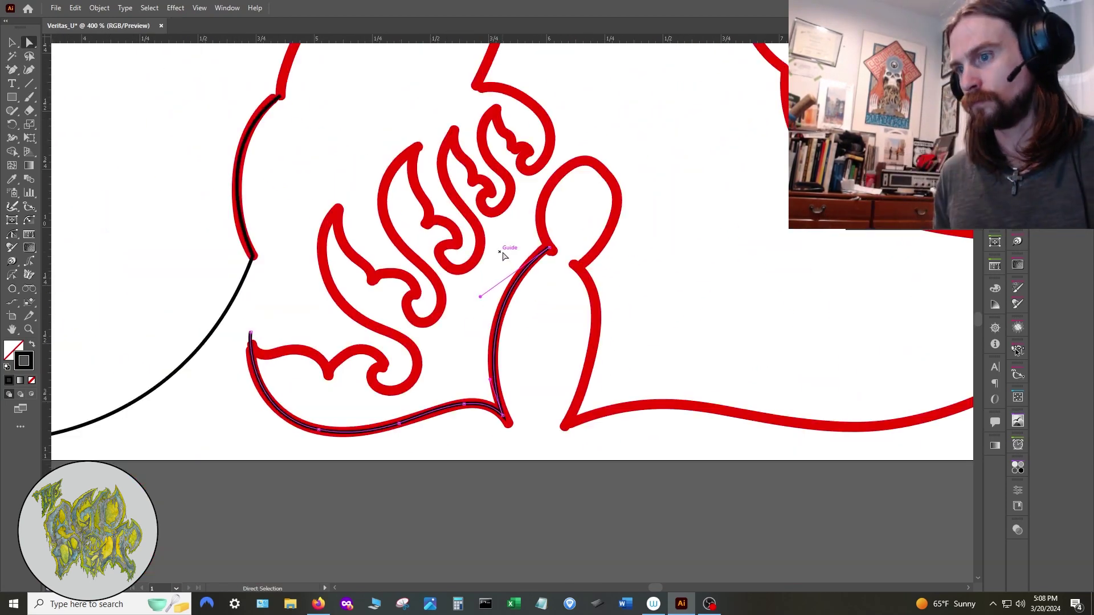
# Trace the rounded bud above the stem with a pointed top, ending at the right side of the neck
pyautogui.press('p')
pyautogui.scroll(2, 543, 324)
pyautogui.scroll(2, 562, 249)
pyautogui.moveTo(644, 212); pyautogui.dragTo(643, 206)
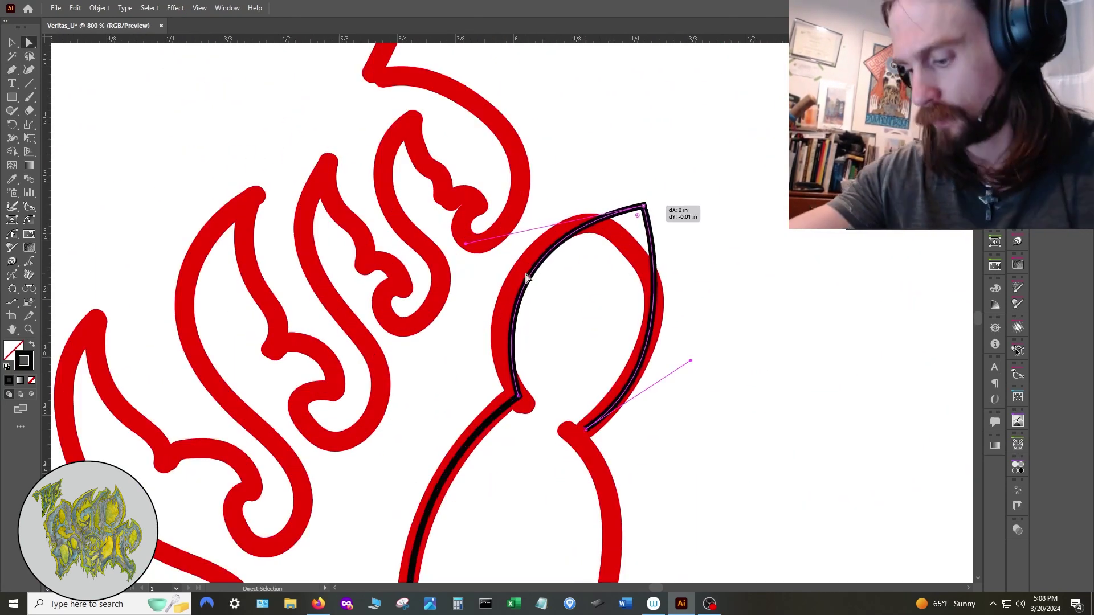
# Add an anchor point on the bud's left side and reshape both sides towards the red outline
pyautogui.press('+')
pyautogui.click(525, 276)
pyautogui.press('a')
pyautogui.moveTo(525, 276); pyautogui.dragTo(510, 297)
pyautogui.click(645, 350)
pyautogui.moveTo(646, 350); pyautogui.dragTo(654, 350)
pyautogui.scroll(-1, 777, 499)
pyautogui.moveTo(777, 499); pyautogui.dragTo(554, 352)
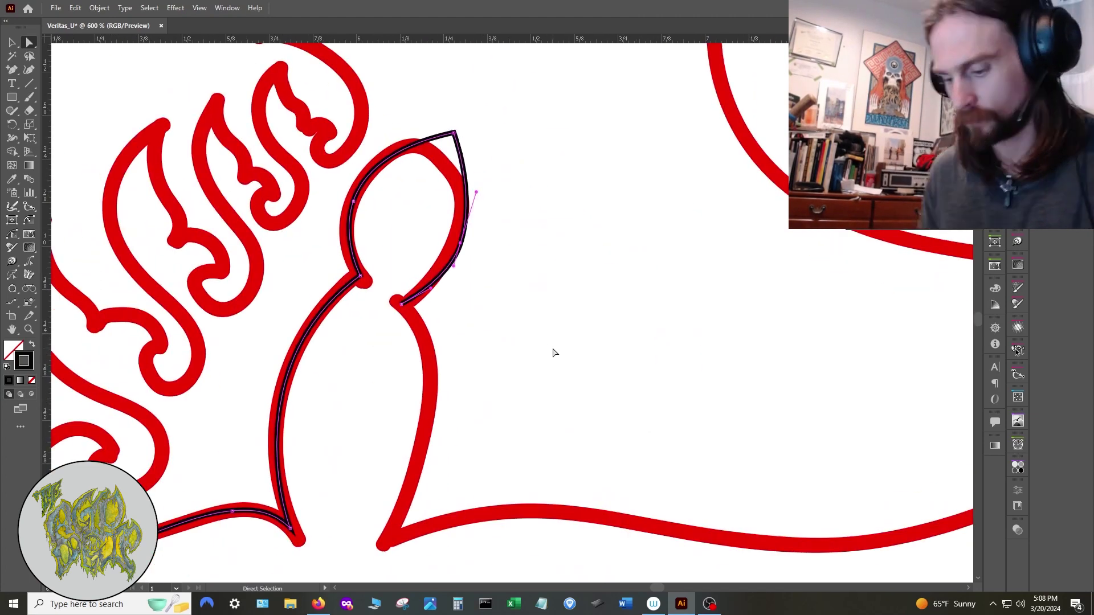
# Trace the stem's right side and continue the path along the bottom edge up to the far right tip
pyautogui.press('p')
pyautogui.moveTo(383, 542); pyautogui.dragTo(290, 555)
pyautogui.click(383, 373)
pyautogui.moveTo(579, 334); pyautogui.dragTo(683, 358)
pyautogui.moveTo(682, 359); pyautogui.dragTo(416, 475)
pyautogui.moveTo(747, 441); pyautogui.dragTo(635, 520)
pyautogui.press('a')
pyautogui.scroll(-1, 431, 432)
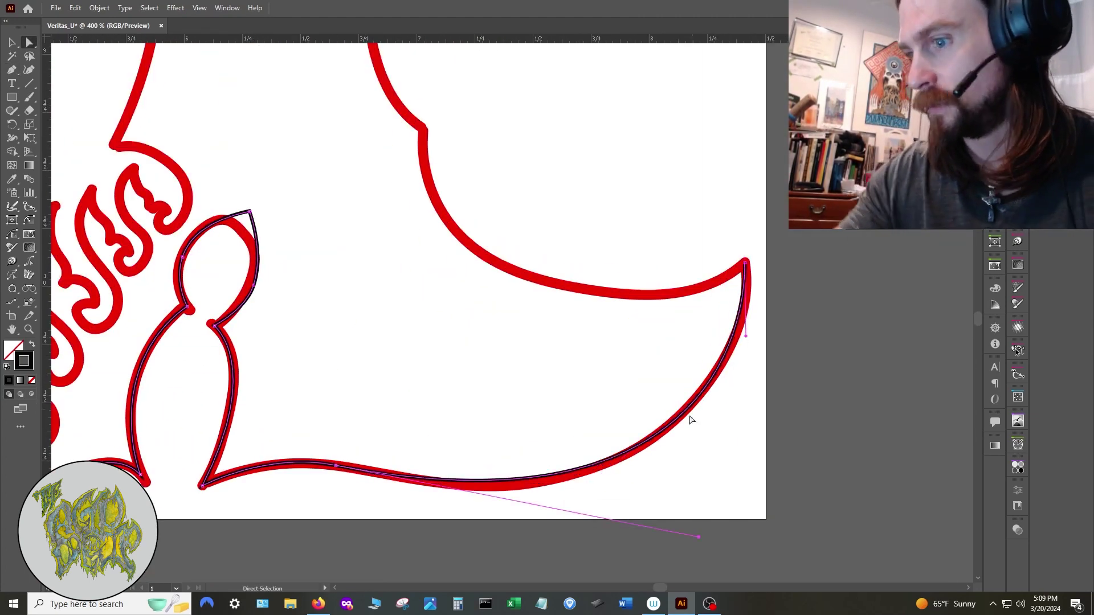
# Add an anchor point to the sweeping lower-right curve, reshape it to the sketch, and adjust the handle at the bud's neck
pyautogui.press('+')
pyautogui.click(660, 432)
pyautogui.press('a')
pyautogui.moveTo(601, 474); pyautogui.dragTo(586, 498)
pyautogui.scroll(2, 769, 345)
pyautogui.moveTo(719, 260); pyautogui.dragTo(738, 313)
pyautogui.scroll(-3, 832, 485)
pyautogui.scroll(2, 444, 388)
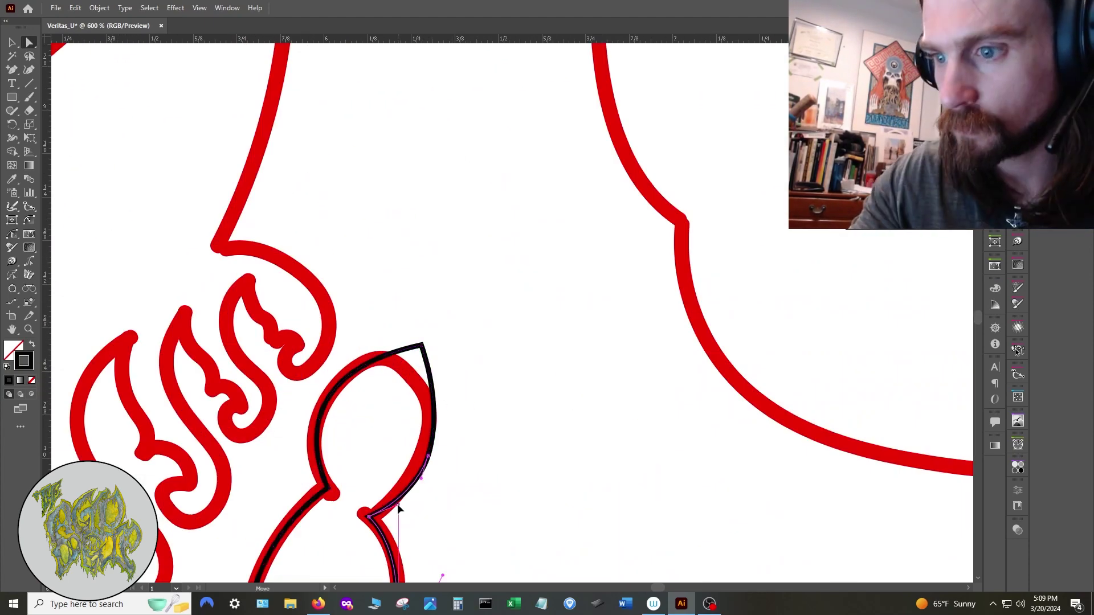
pyautogui.moveTo(398, 504); pyautogui.dragTo(398, 506)
# Extend the upper right outline to the first notch, removing the surplus anchor point and adjusting the curve below it
pyautogui.scroll(-5, 495, 437)
pyautogui.scroll(3, 383, 456)
pyautogui.click(779, 203)
pyautogui.moveTo(789, 160); pyautogui.dragTo(632, 336)
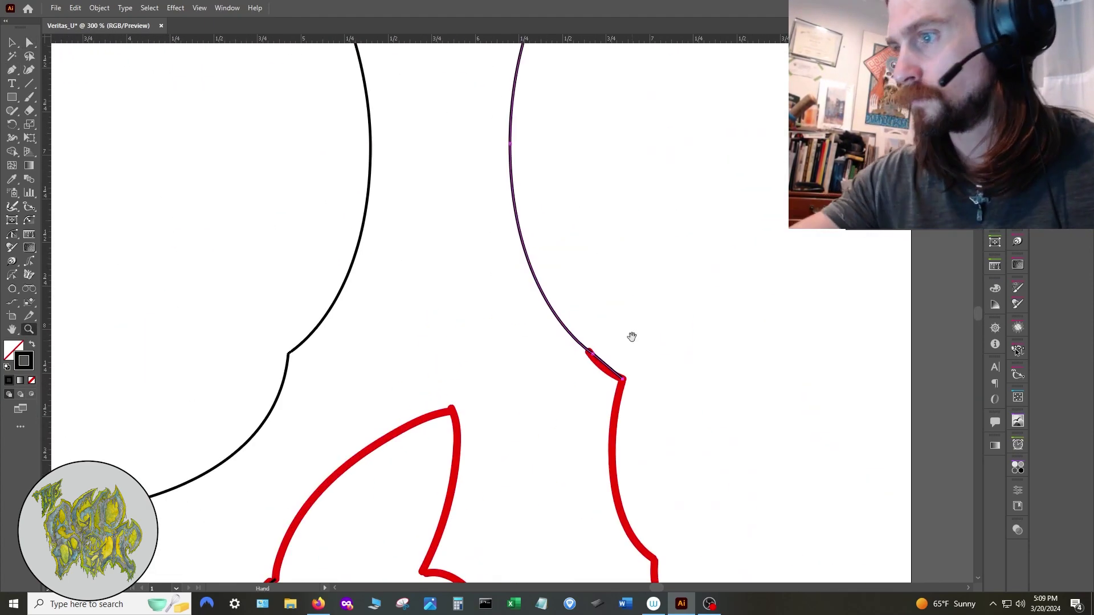
pyautogui.click(595, 359)
pyautogui.press('-')
pyautogui.click(511, 306)
pyautogui.press('a')
pyautogui.moveTo(515, 311); pyautogui.dragTo(499, 306)
pyautogui.moveTo(547, 344); pyautogui.dragTo(377, 191)
# Trace the right outline between its two notches and align the lower notch's anchor with the red sketch
pyautogui.press('p')
pyautogui.moveTo(422, 427); pyautogui.dragTo(512, 507)
pyautogui.moveTo(513, 507); pyautogui.dragTo(685, 349)
pyautogui.press('a')
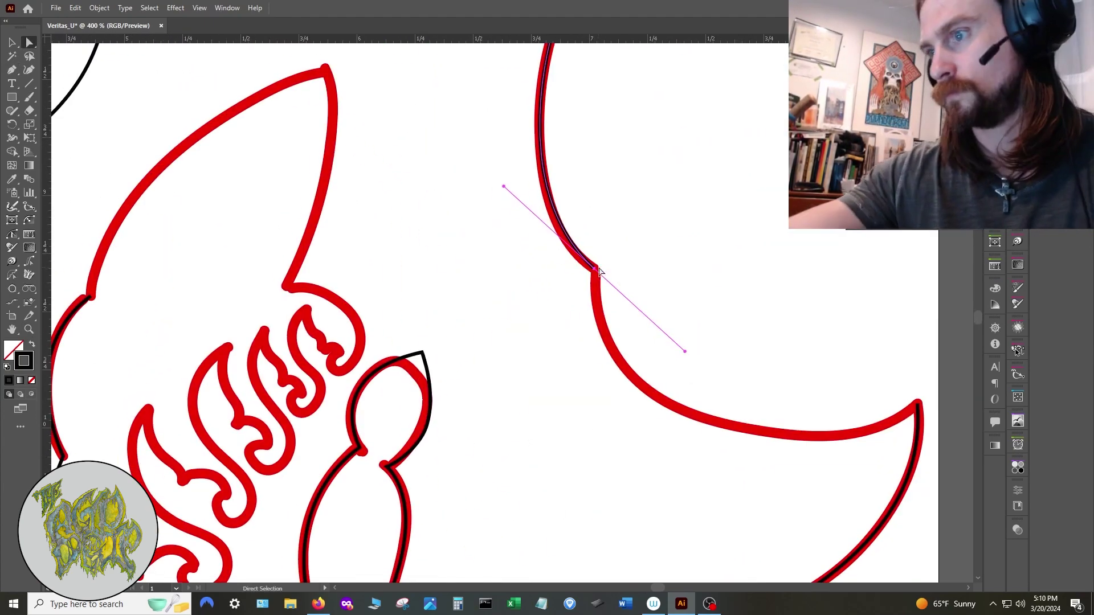
pyautogui.moveTo(593, 268); pyautogui.dragTo(600, 285)
pyautogui.scroll(-1, 490, 184)
pyautogui.moveTo(510, 203); pyautogui.dragTo(451, 285)
# Close the right outline to the far right tip, add an anchor point to that curve, and reshape it
pyautogui.press('p')
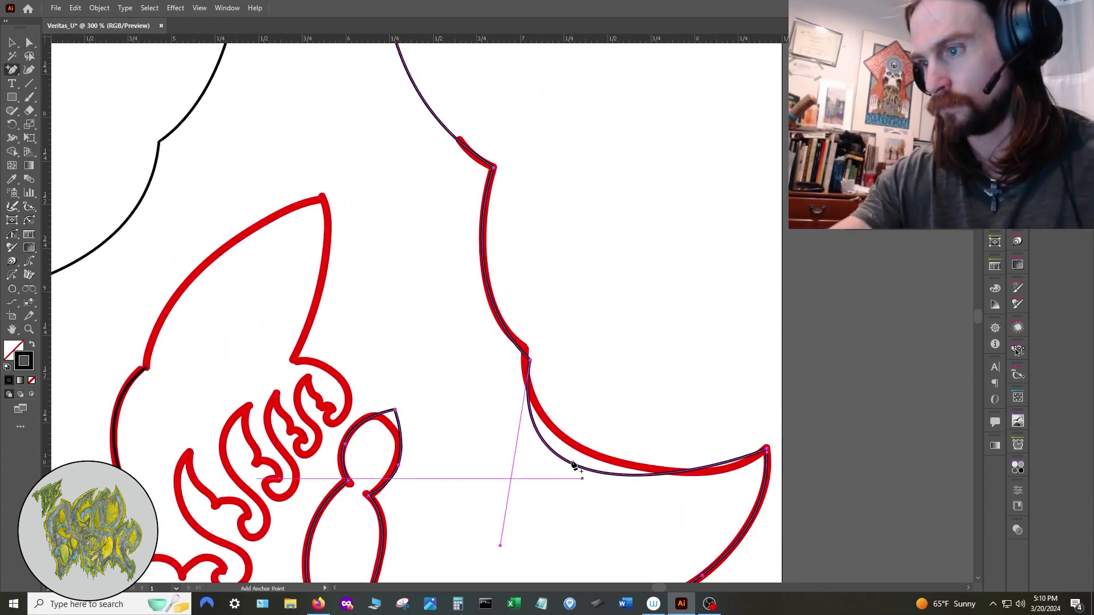
pyautogui.click(572, 463)
pyautogui.press('a')
pyautogui.scroll(3, 780, 481)
pyautogui.moveTo(223, 434); pyautogui.dragTo(256, 442)
pyautogui.moveTo(744, 402); pyautogui.dragTo(655, 506)
pyautogui.scroll(-3, 629, 475)
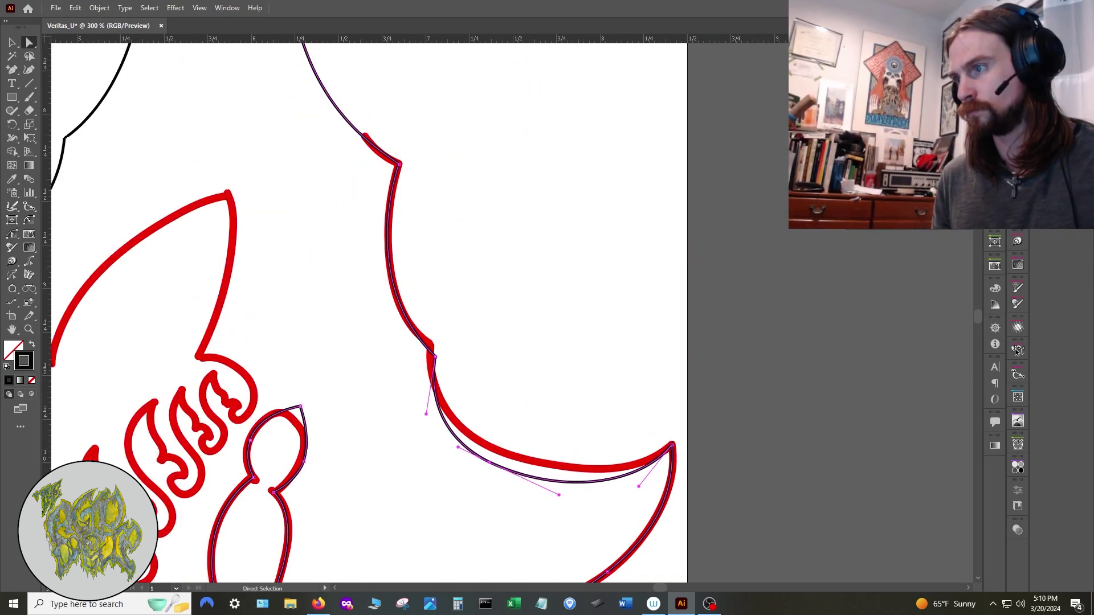
pyautogui.click(528, 492)
pyautogui.scroll(-2, 528, 493)
pyautogui.scroll(3, 526, 530)
# Reshape the bud by moving its pointed tip, removing the right-side anchor point, and adjusting the curve at the left neck
pyautogui.moveTo(561, 409); pyautogui.dragTo(561, 407)
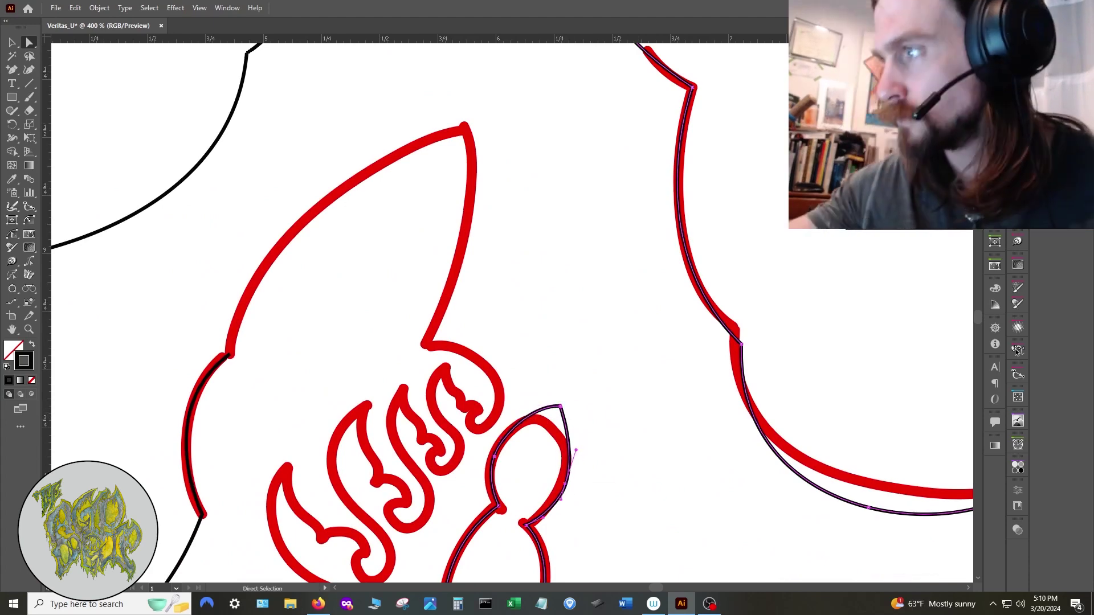
pyautogui.moveTo(574, 448); pyautogui.dragTo(570, 421)
pyautogui.scroll(2, 501, 473)
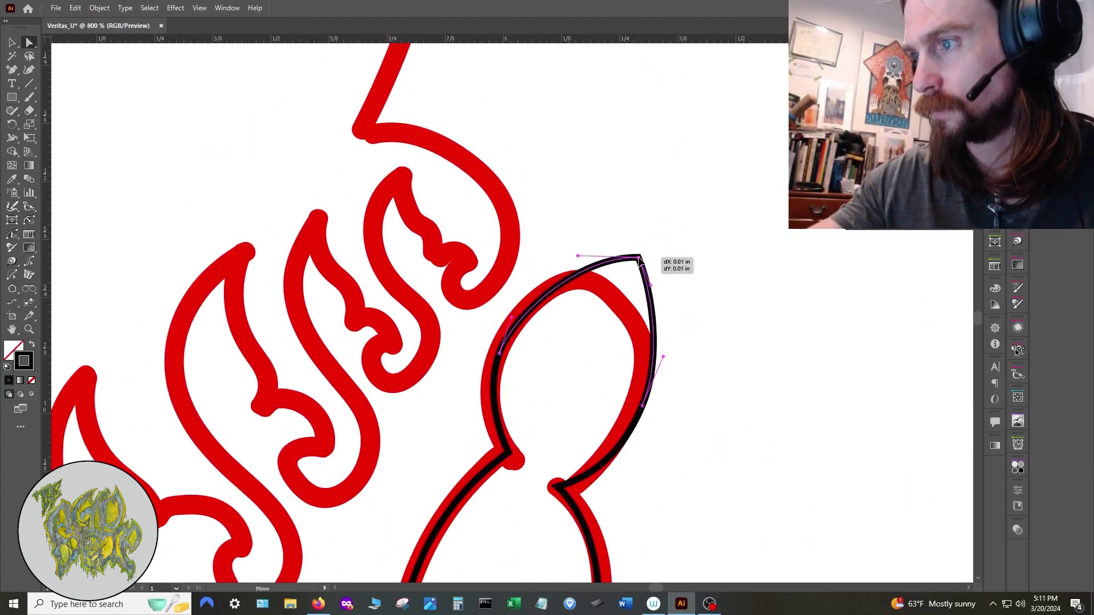
pyautogui.press('-')
pyautogui.click(642, 406)
pyautogui.press('a')
pyautogui.moveTo(644, 261); pyautogui.dragTo(640, 251)
pyautogui.moveTo(441, 319); pyautogui.dragTo(450, 333)
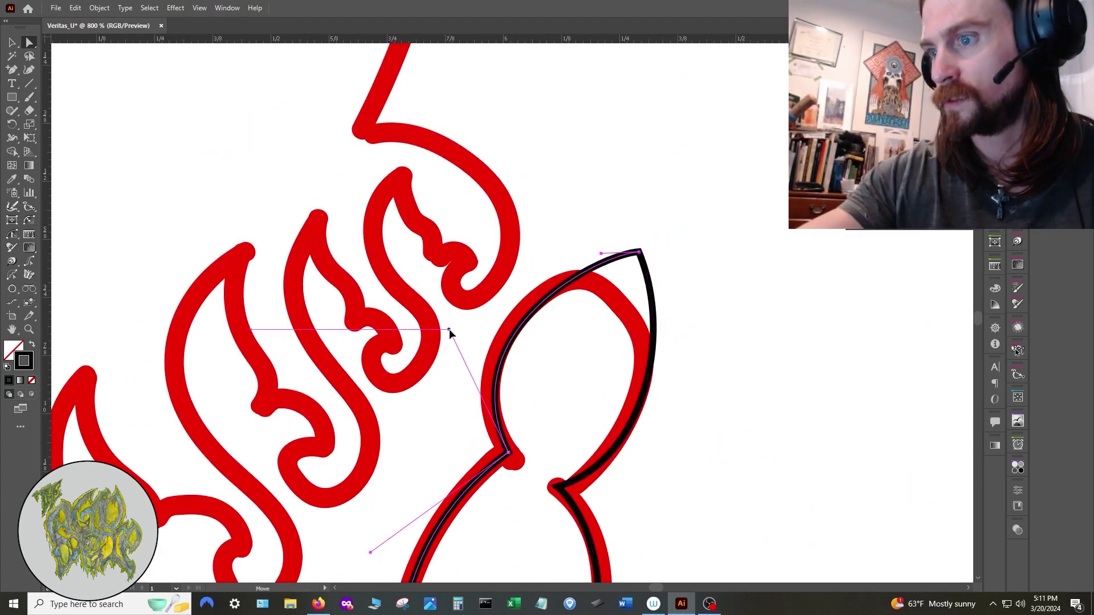
# Add a new anchor point on the bud's left side and smooth the handles around the tip and right side
pyautogui.moveTo(601, 253); pyautogui.dragTo(592, 251)
pyautogui.press('+')
pyautogui.click(511, 337)
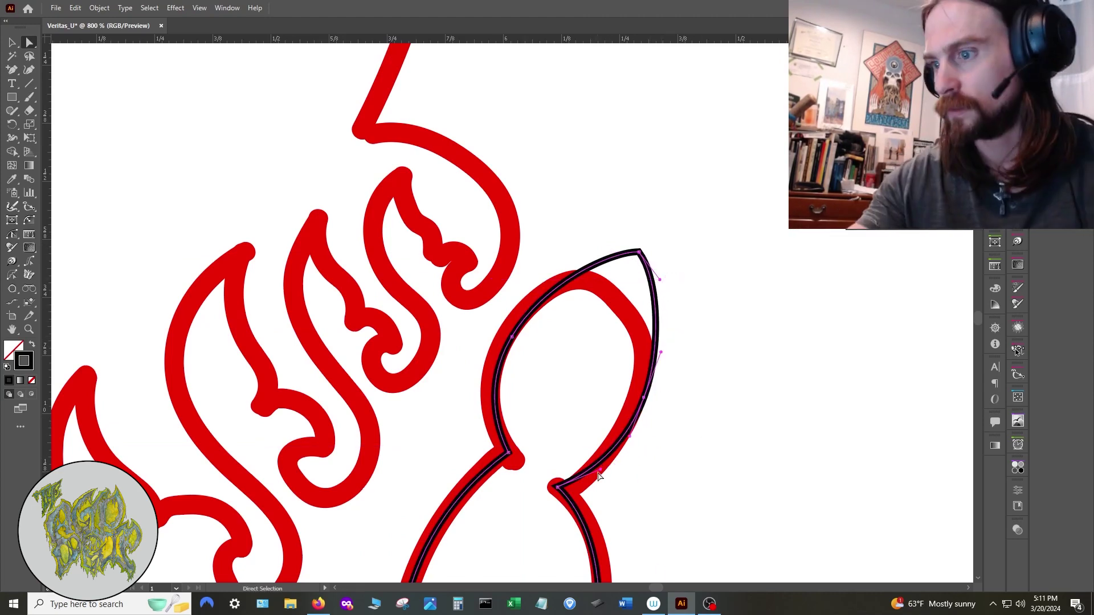
pyautogui.click(618, 466)
# Unlock the red sketch layer and delete the traced red strokes of the right outline below the notch
pyautogui.scroll(-4, 572, 447)
pyautogui.press('F7')
pyautogui.click(776, 62)
pyautogui.moveTo(721, 381); pyautogui.dragTo(630, 405)
pyautogui.click(622, 444)
pyautogui.press('Delete')
pyautogui.press('Delete')
# Delete the short red stroke at the right outline's notch and the traced red strokes of the lower-right sweep and bud
pyautogui.click(558, 259)
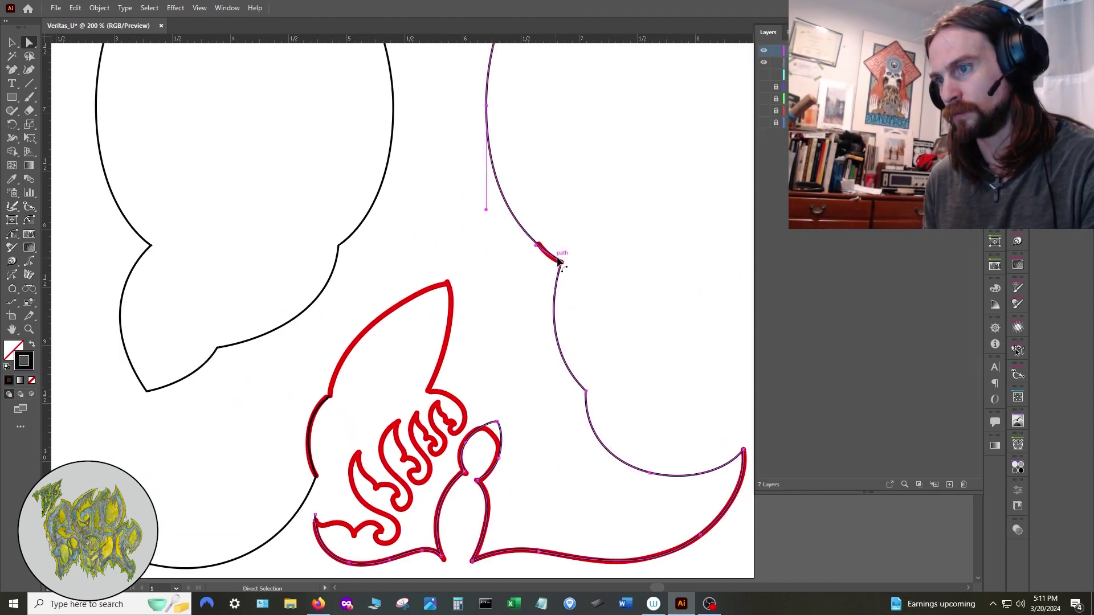
pyautogui.click(578, 268)
pyautogui.scroll(3, 578, 268)
pyautogui.click(504, 244)
pyautogui.press('Delete')
pyautogui.press('Delete')
pyautogui.scroll(-3, 559, 265)
pyautogui.scroll(4, 486, 443)
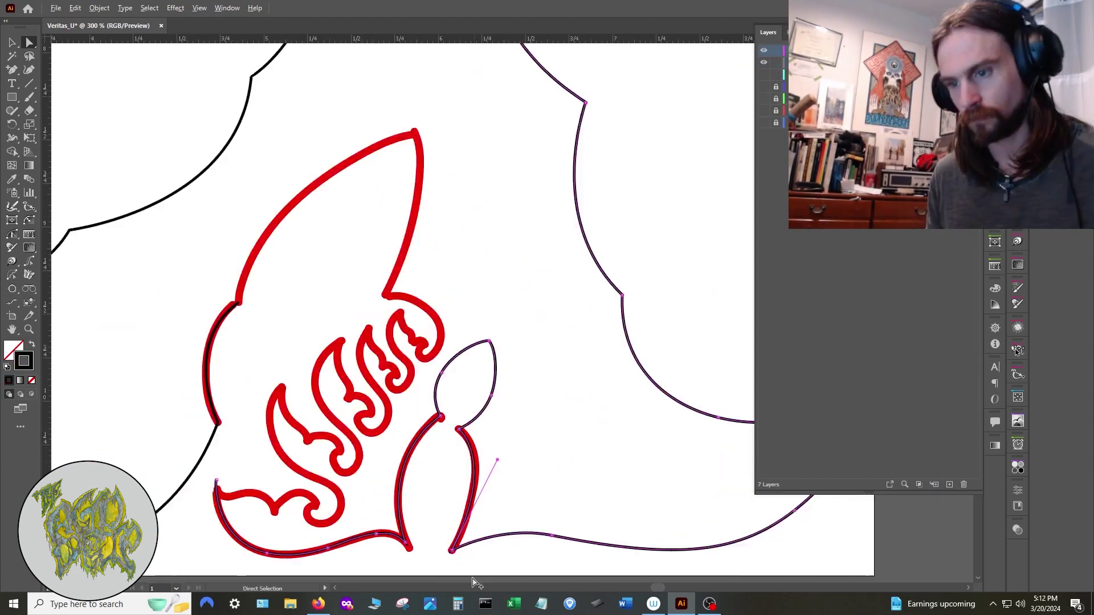
# Delete the traced red strokes of the stem, lower-left edge and left curve, and lock the sketch layer with the tracing layer unlocked
pyautogui.scroll(-2, 610, 468)
pyautogui.click(500, 525)
pyautogui.press('Delete')
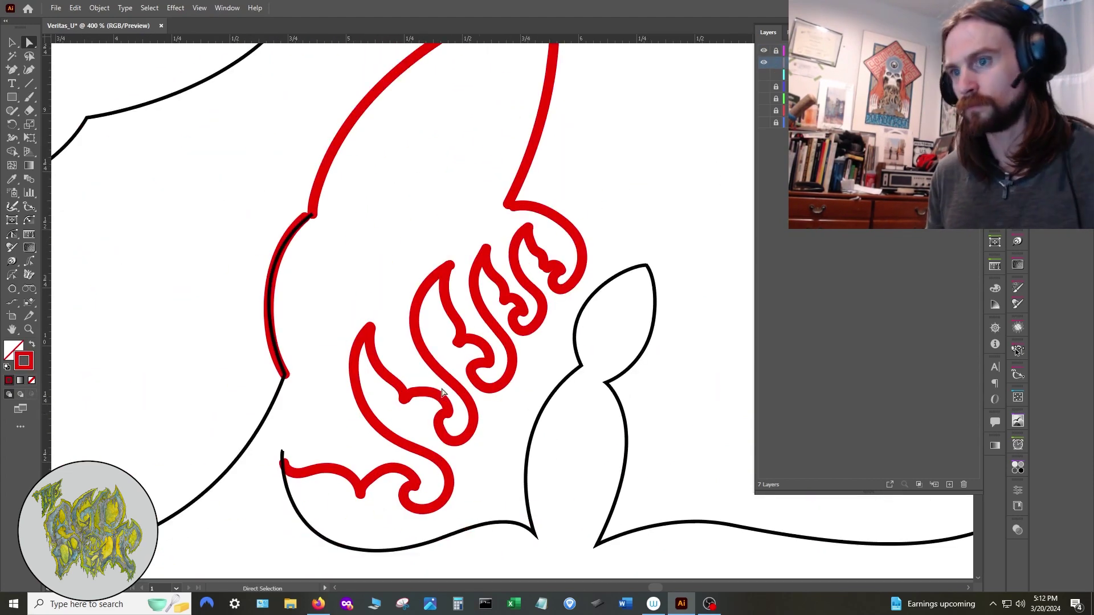
pyautogui.click(269, 290)
pyautogui.press('Delete')
pyautogui.scroll(-6, 309, 276)
pyautogui.click(776, 62)
pyautogui.click(776, 51)
# Trace the large upper leaf, its curl and the smallest flame tongue with the Pen tool
pyautogui.press('p')
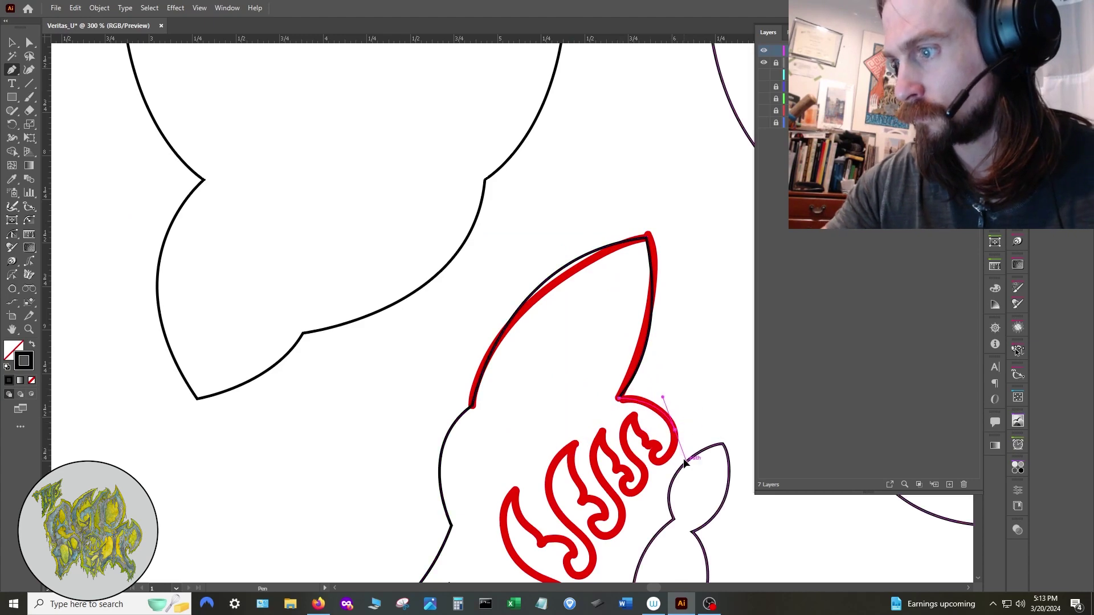
pyautogui.scroll(3, 682, 458)
pyautogui.scroll(3, 633, 436)
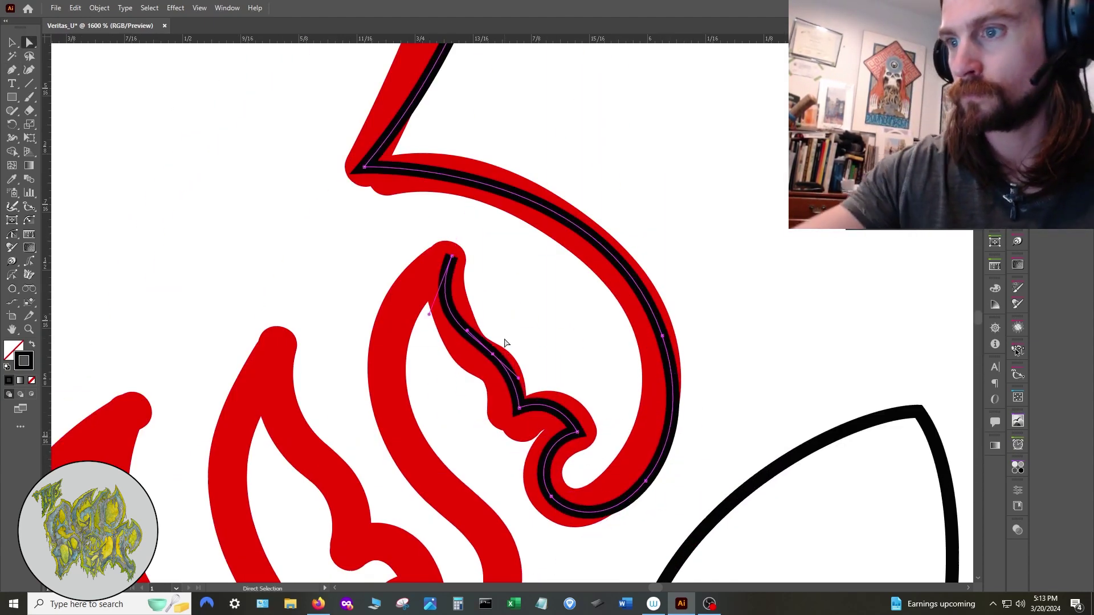
pyautogui.moveTo(395, 418); pyautogui.dragTo(405, 282)
pyautogui.click(506, 481)
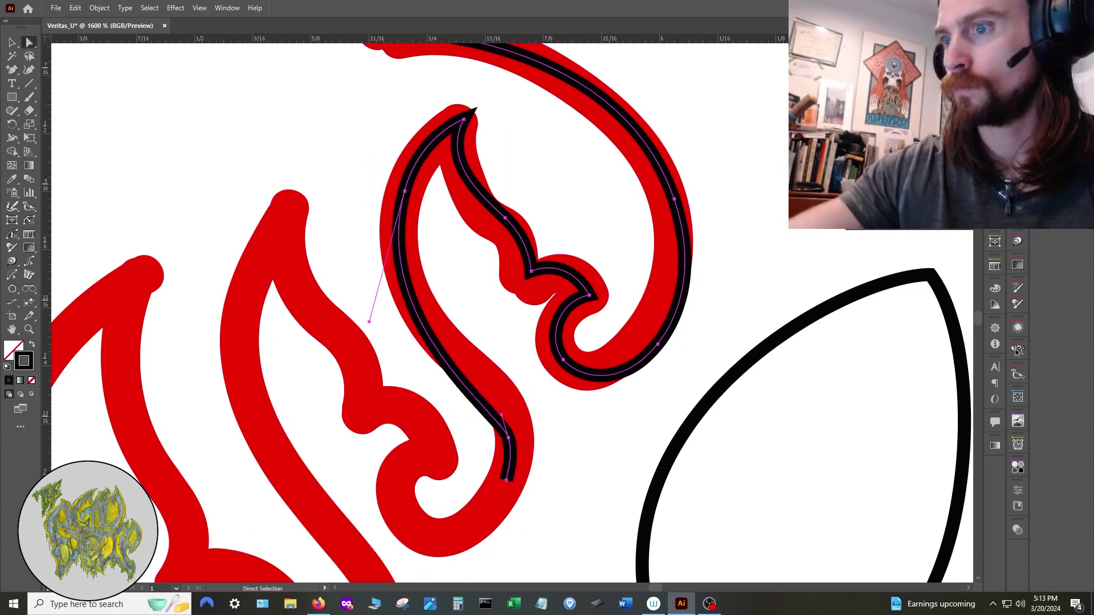
# Adjust the anchors and handles of the smallest flame tongue to follow the red sketch more closely
pyautogui.moveTo(502, 415); pyautogui.dragTo(496, 355)
pyautogui.moveTo(369, 322); pyautogui.dragTo(378, 329)
pyautogui.click(505, 217)
pyautogui.moveTo(504, 217); pyautogui.dragTo(499, 221)
pyautogui.click(366, 145)
pyautogui.scroll(-2, 366, 144)
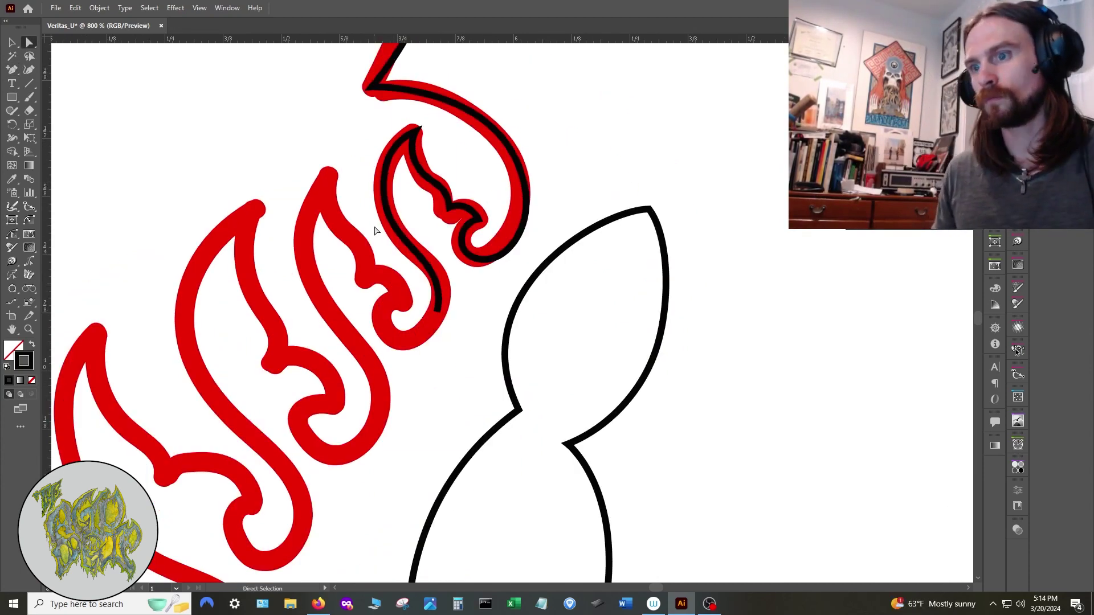
# Trace the wavy upper edge of the lowest flame from the left tip through the middle notch to the hook
pyautogui.scroll(-1, 376, 230)
pyautogui.moveTo(376, 230); pyautogui.dragTo(560, 266)
pyautogui.moveTo(334, 406); pyautogui.dragTo(321, 419)
pyautogui.press('p')
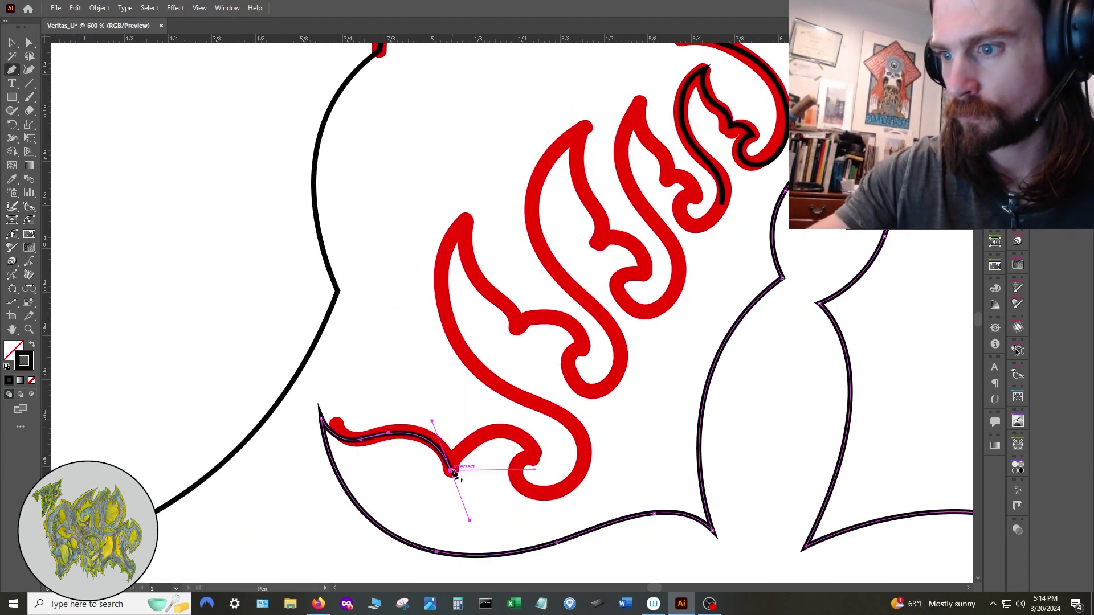
pyautogui.click(451, 470)
pyautogui.moveTo(536, 453); pyautogui.dragTo(584, 510)
# Reposition the notch corner on the lowest flame and add an anchor point to reshape the arch beside it
pyautogui.press('a')
pyautogui.scroll(2, 485, 450)
pyautogui.moveTo(475, 463); pyautogui.dragTo(477, 456)
pyautogui.press('+')
pyautogui.click(569, 383)
pyautogui.moveTo(569, 382); pyautogui.dragTo(568, 394)
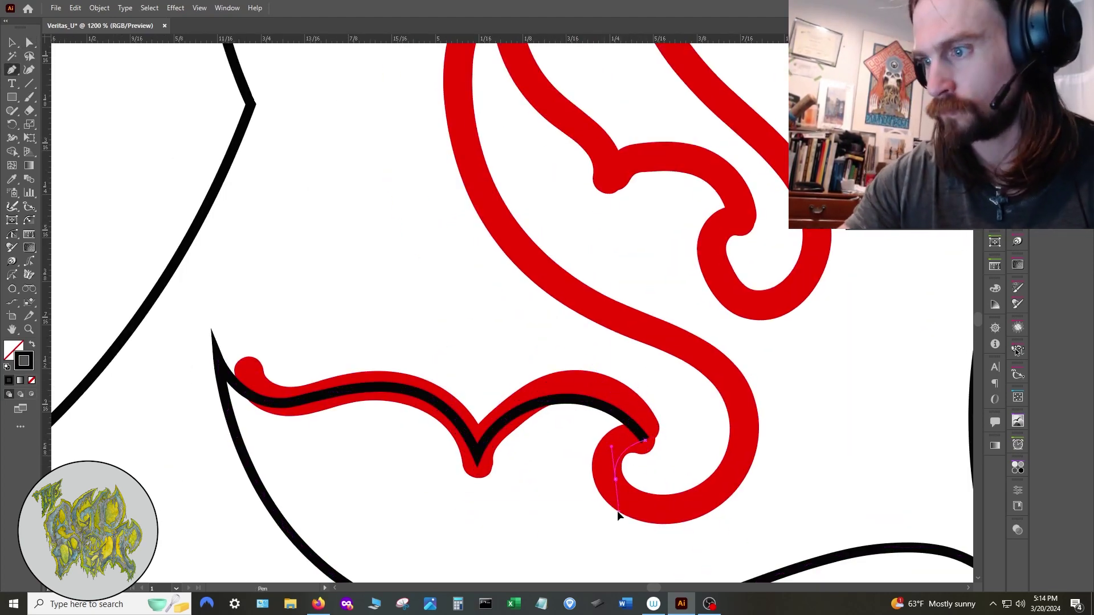
# Trace the lowest flame's hook and long S-curve up to its tip, adding an anchor point to fit the outer curve
pyautogui.moveTo(528, 297); pyautogui.dragTo(554, 449)
pyautogui.click(531, 118)
pyautogui.press('a')
pyautogui.press('+')
pyautogui.click(563, 313)
pyautogui.press('a')
pyautogui.moveTo(563, 313); pyautogui.dragTo(494, 304)
pyautogui.moveTo(531, 119); pyautogui.dragTo(531, 112)
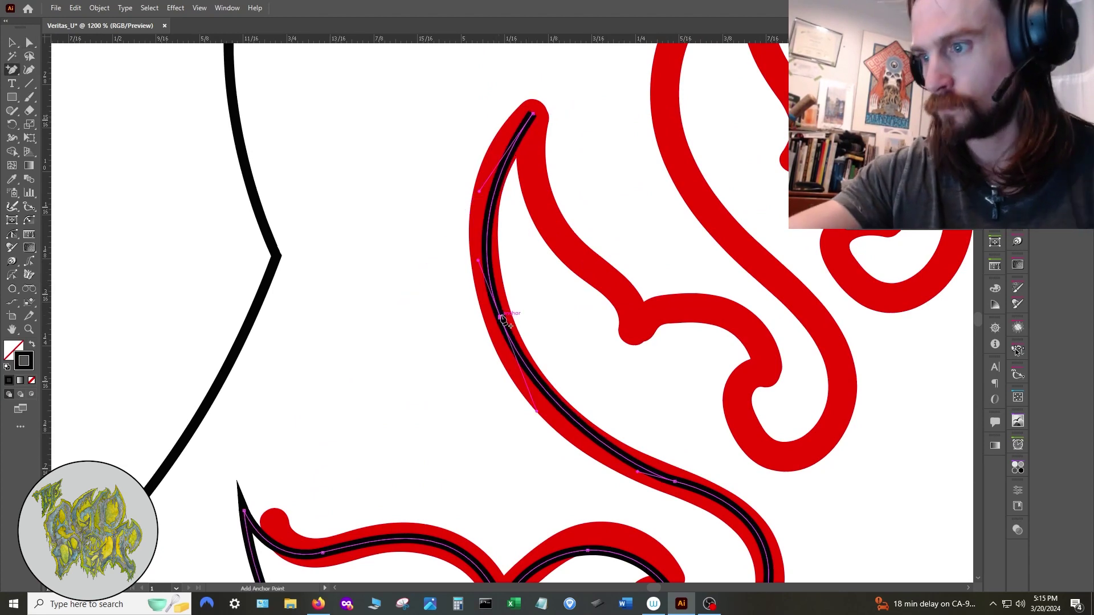
# Adjust the handles along the lowest flame's S-curve and select the path around its hook for refinement
pyautogui.press('a')
pyautogui.moveTo(537, 411); pyautogui.dragTo(542, 425)
pyautogui.scroll(-1, 504, 136)
pyautogui.scroll(1, 723, 541)
pyautogui.click(628, 432)
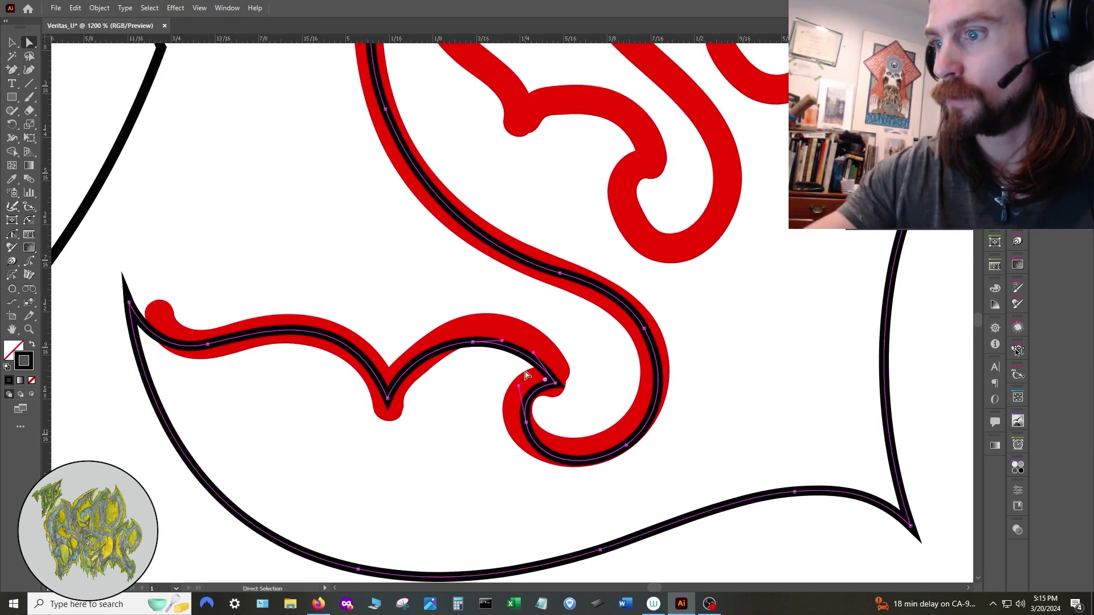
# Delete the red sketch strokes behind the traced lowest flame, its hook and its long S-curve
pyautogui.click(298, 239)
pyautogui.scroll(-2, 298, 245)
pyautogui.moveTo(299, 240); pyautogui.dragTo(346, 347)
pyautogui.press('F7')
pyautogui.press('Delete')
pyautogui.press('Delete')
pyautogui.moveTo(335, 412); pyautogui.dragTo(480, 469)
pyautogui.press('Delete')
pyautogui.press('Delete')
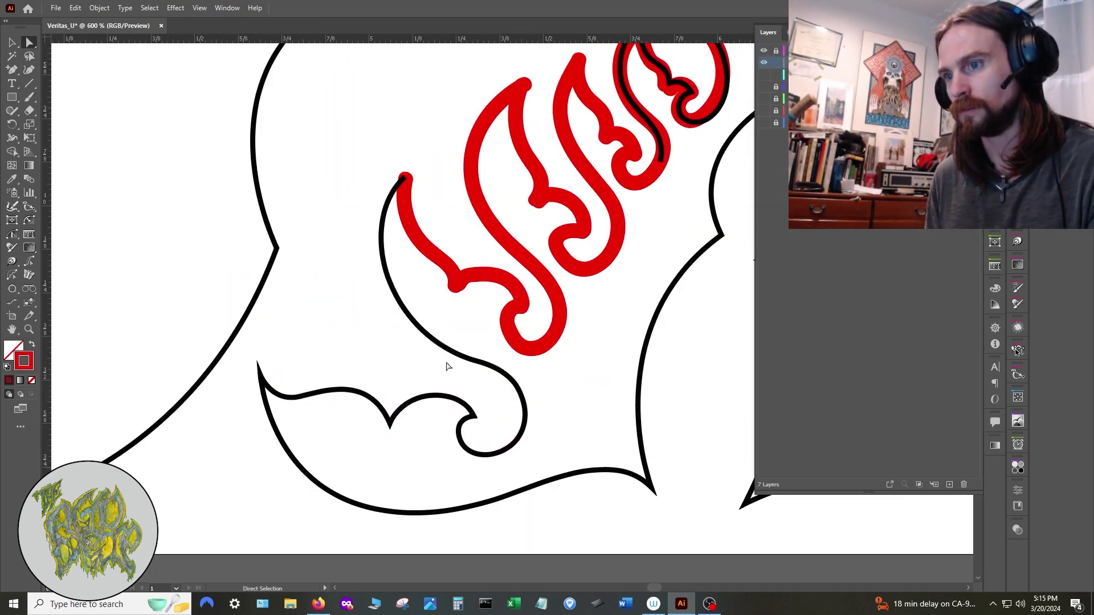
# Delete the red sketch strokes behind the traced wavy edge and hook of the topmost flame
pyautogui.scroll(-2, 446, 365)
pyautogui.moveTo(447, 142); pyautogui.dragTo(401, 354)
pyautogui.moveTo(364, 256); pyautogui.dragTo(428, 315)
pyautogui.press('Delete')
pyautogui.press('Delete')
pyautogui.keyDown('alt'); pyautogui.scroll(-3, 503, 428); pyautogui.keyUp('alt')
pyautogui.keyDown('alt'); pyautogui.scroll(4, 503, 421); pyautogui.keyUp('alt')
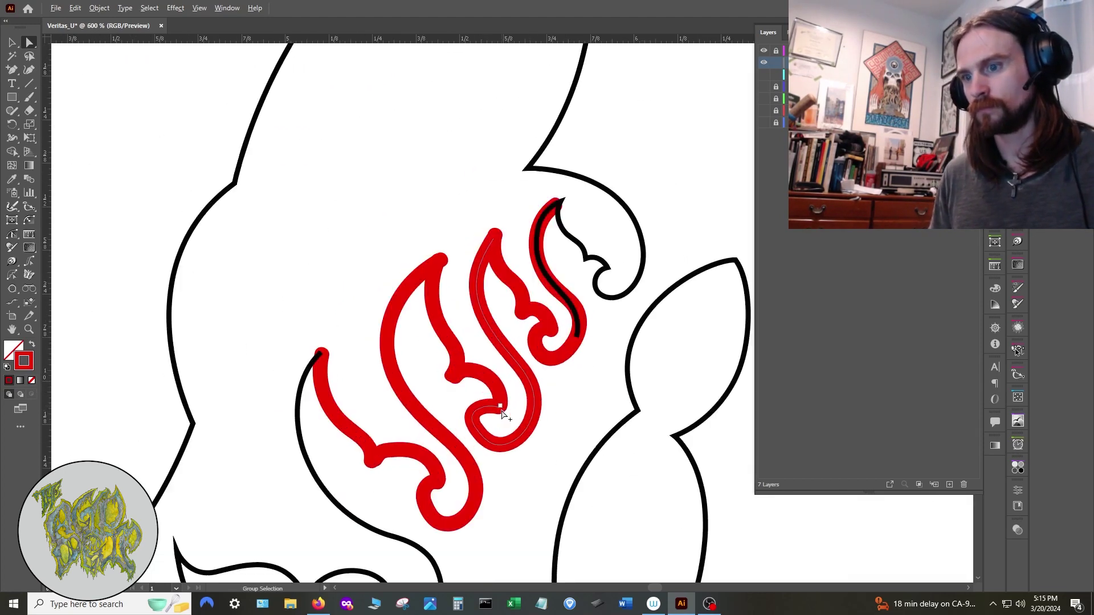
pyautogui.hotkey('alt', 'Tab')
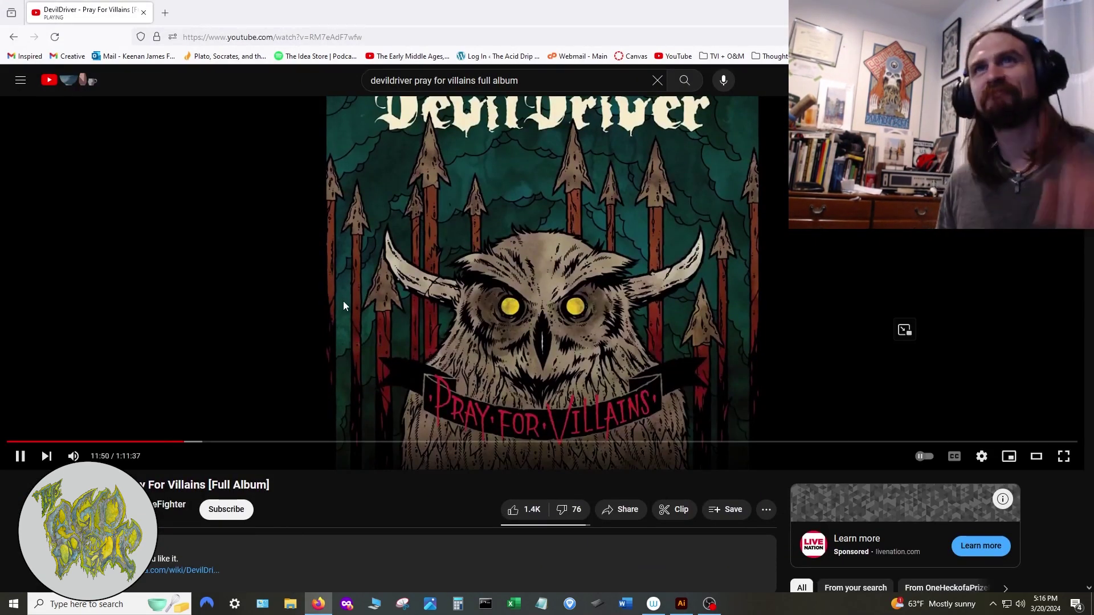
pyautogui.hotkey('alt', 'Tab')
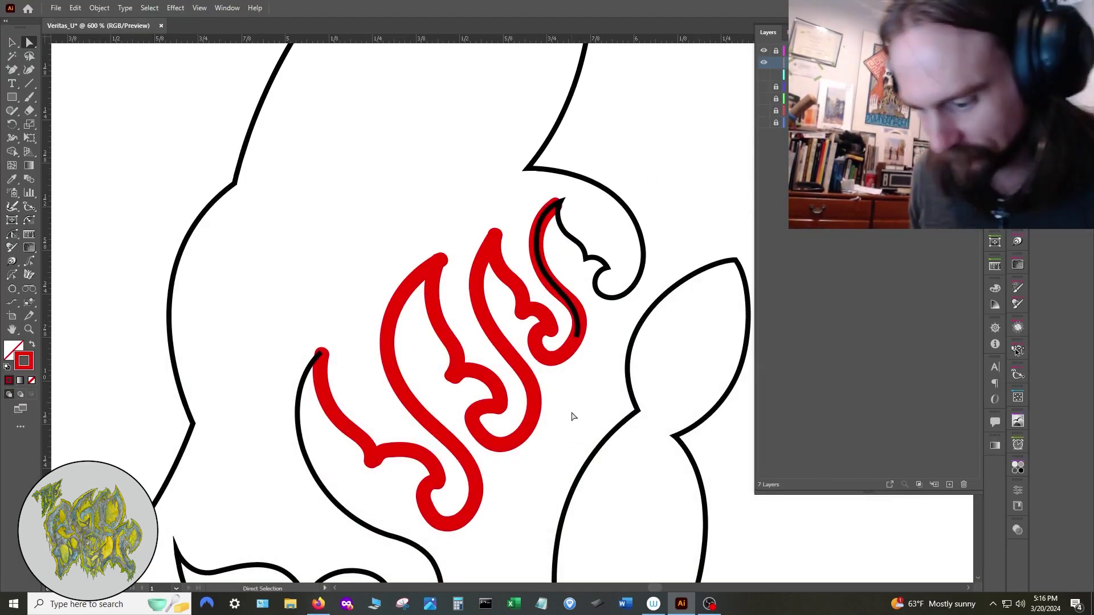
# Trace the second-lowest flame from its tip through the notch and hook, continuing along the S-curve to the third flame's tip
pyautogui.moveTo(374, 469); pyautogui.dragTo(375, 471)
pyautogui.hotkey('ctrl', '=')
pyautogui.press('a')
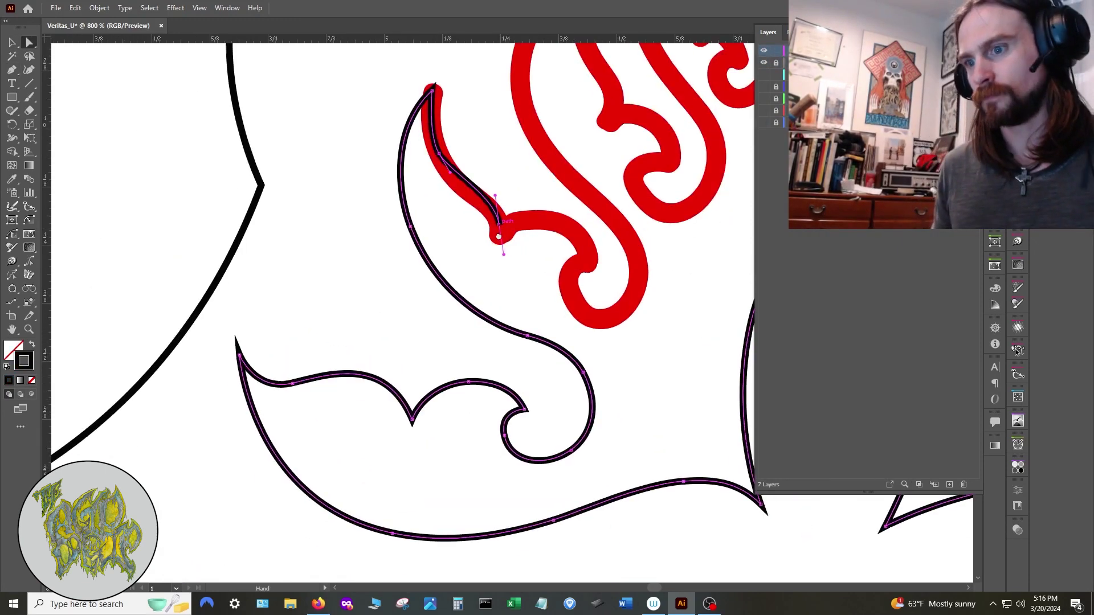
pyautogui.moveTo(505, 171); pyautogui.dragTo(459, 288)
pyautogui.moveTo(452, 348); pyautogui.dragTo(457, 354)
pyautogui.press('p')
pyautogui.click(457, 354)
pyautogui.moveTo(542, 386); pyautogui.dragTo(562, 454)
pyautogui.click(542, 386)
pyautogui.moveTo(592, 400); pyautogui.dragTo(606, 380)
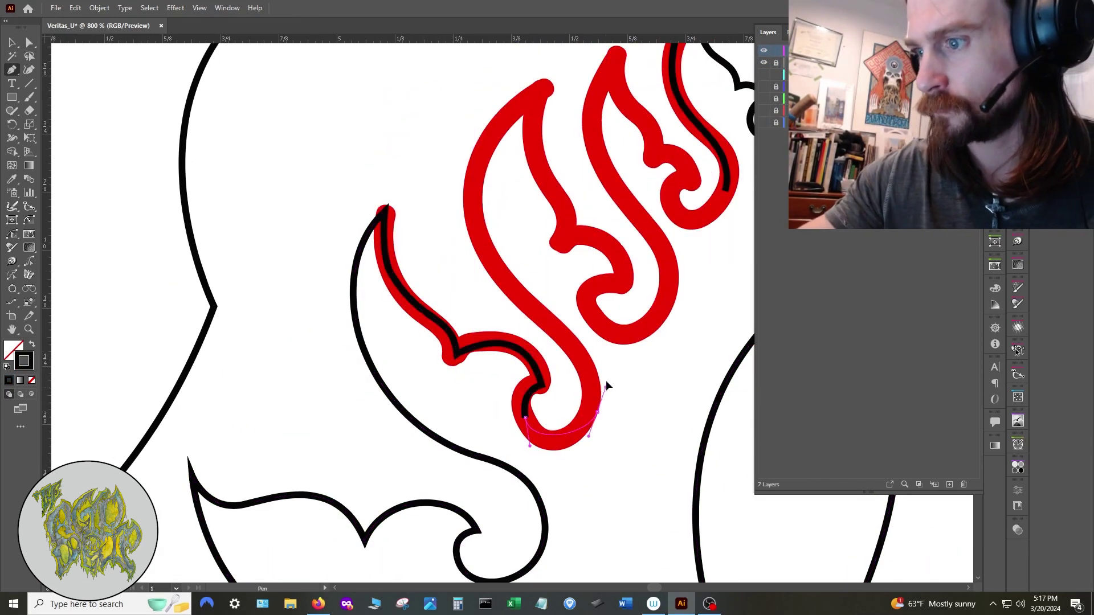
pyautogui.click(508, 282)
pyautogui.moveTo(546, 87); pyautogui.dragTo(611, 61)
# Refine the second-lowest flame's wavy edge between tip and notch, adding an anchor point to follow the sketch
pyautogui.press('a')
pyautogui.hotkey('ctrl', '=')
pyautogui.click(454, 392)
pyautogui.moveTo(453, 393); pyautogui.dragTo(487, 383)
pyautogui.scroll(3, 435, 394)
pyautogui.press('p')
pyautogui.click(551, 341)
pyautogui.press('a')
pyautogui.click(551, 342)
pyautogui.press('F7')
pyautogui.scroll(-4, 456, 147)
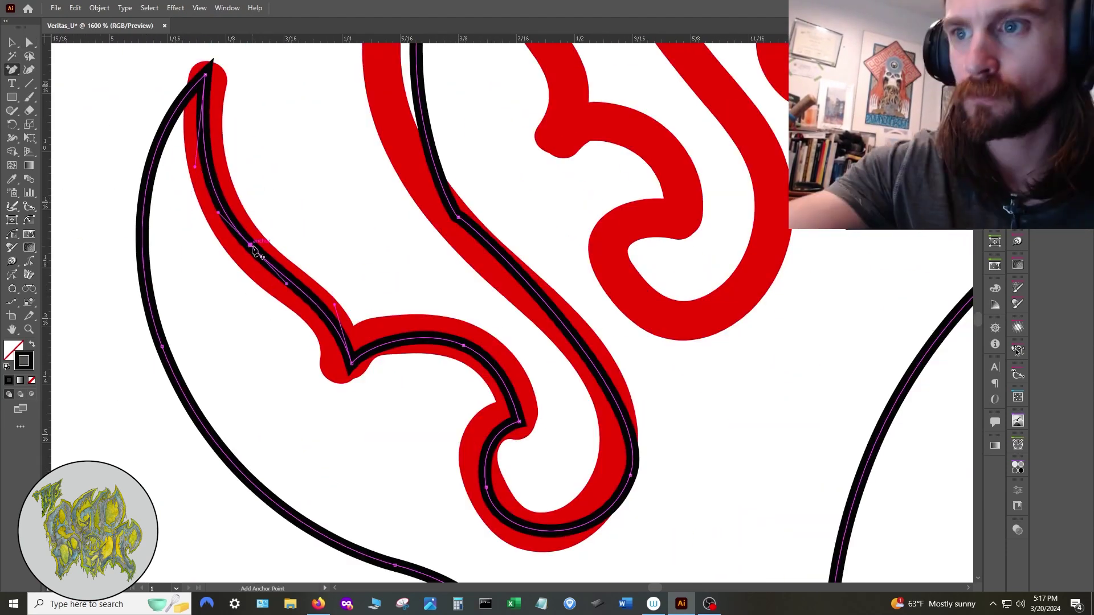
pyautogui.press('a')
pyautogui.moveTo(250, 245); pyautogui.dragTo(243, 247)
# Adjust the anchors and handles along the second-lowest flame's notch, arch and hook
pyautogui.moveTo(369, 349); pyautogui.dragTo(367, 345)
pyautogui.click(506, 378)
pyautogui.moveTo(464, 433); pyautogui.dragTo(473, 423)
pyautogui.moveTo(496, 518); pyautogui.dragTo(495, 512)
pyautogui.moveTo(531, 545); pyautogui.dragTo(526, 550)
pyautogui.scroll(-1, 614, 377)
# Add an anchor point on the S-curve leading to the third flame's tip and reshape the curve to follow the red sketch
pyautogui.moveTo(558, 200); pyautogui.dragTo(614, 400)
pyautogui.press('+')
pyautogui.click(522, 307)
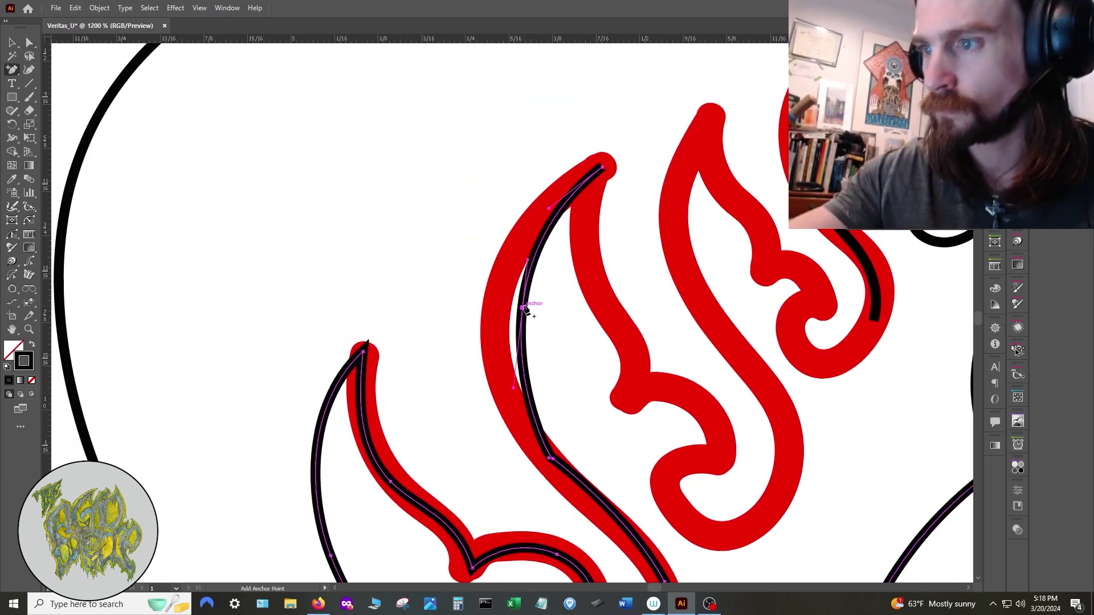
pyautogui.press('a')
pyautogui.moveTo(521, 306); pyautogui.dragTo(499, 295)
pyautogui.moveTo(496, 344); pyautogui.dragTo(491, 375)
pyautogui.moveTo(524, 408); pyautogui.dragTo(535, 443)
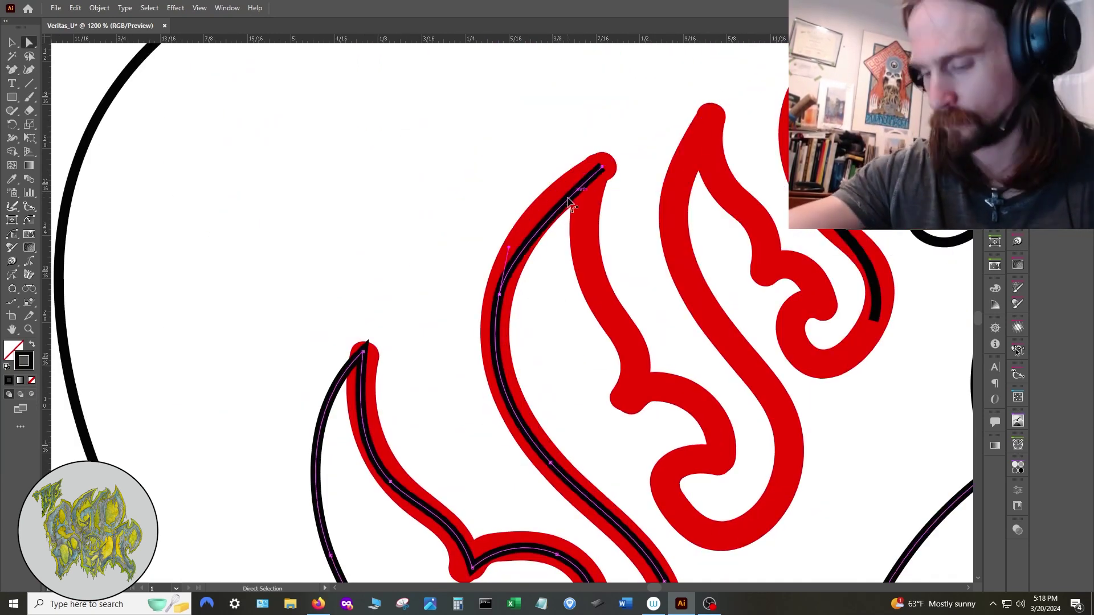
pyautogui.scroll(-10, 505, 275)
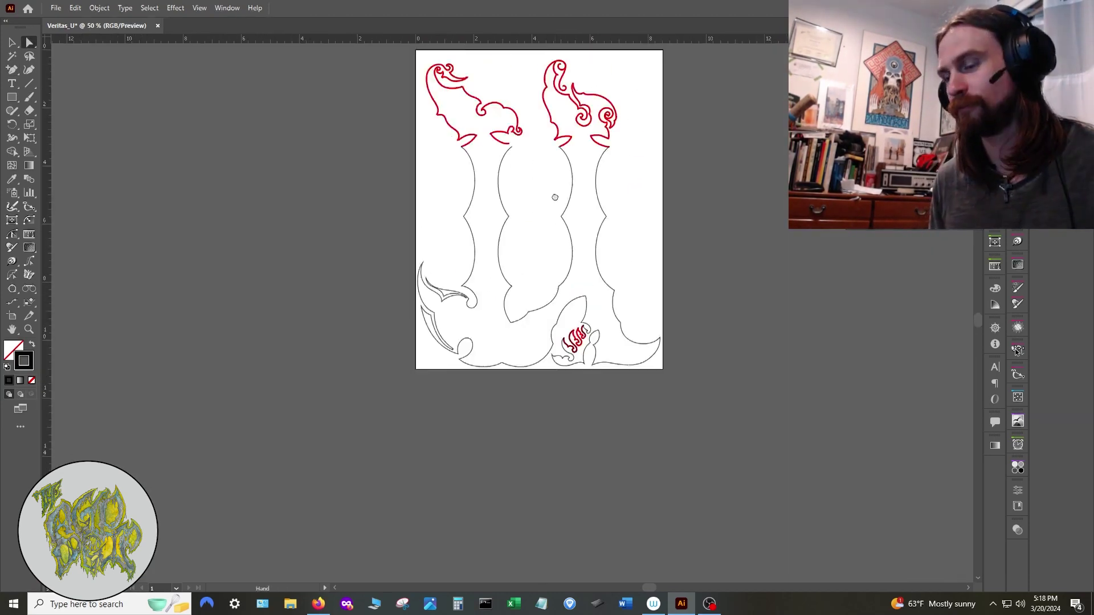
pyautogui.scroll(8, 566, 492)
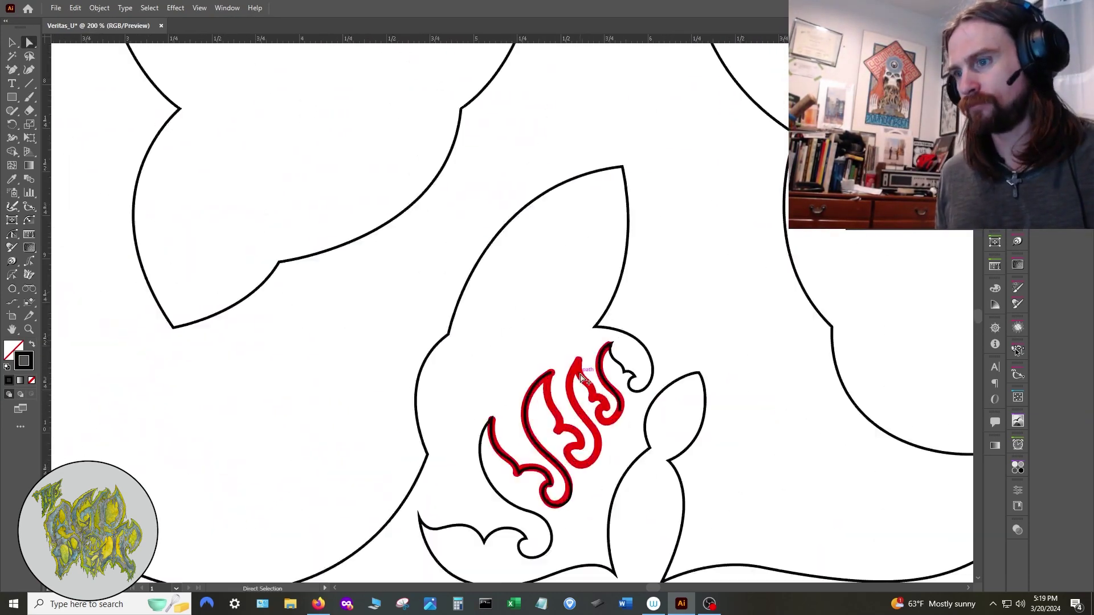
pyautogui.scroll(-1, 490, 302)
pyautogui.click(490, 302)
pyautogui.press('Delete')
pyautogui.click(476, 350)
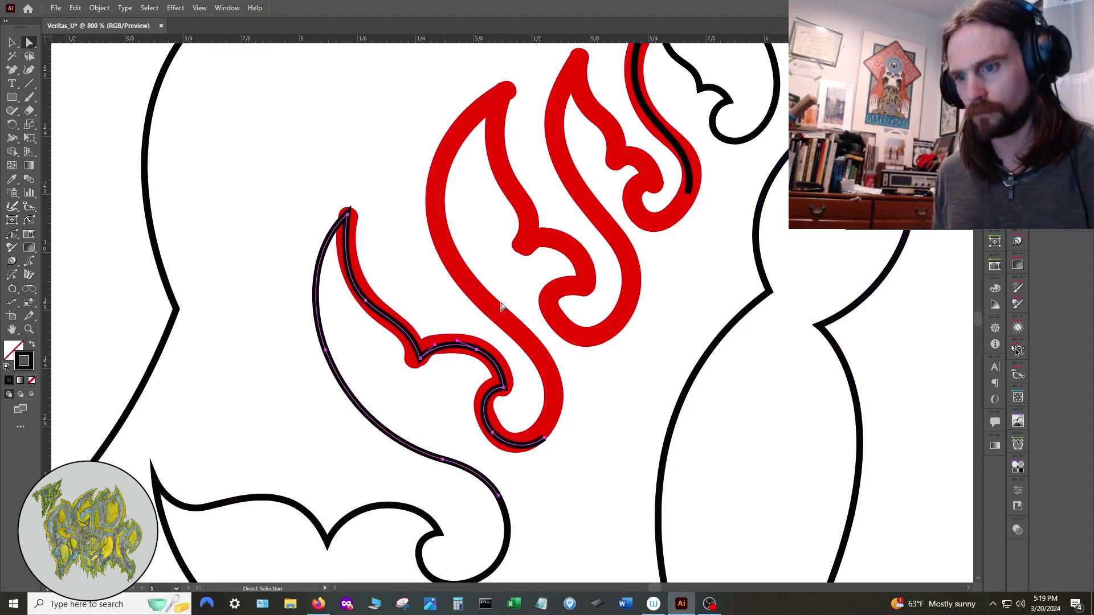
pyautogui.press('v')
pyautogui.hotkey('ctrl', '-')
pyautogui.moveTo(451, 238); pyautogui.dragTo(452, 227)
pyautogui.moveTo(424, 317); pyautogui.dragTo(509, 223)
pyautogui.moveTo(628, 358); pyautogui.dragTo(612, 347)
pyautogui.click(597, 360)
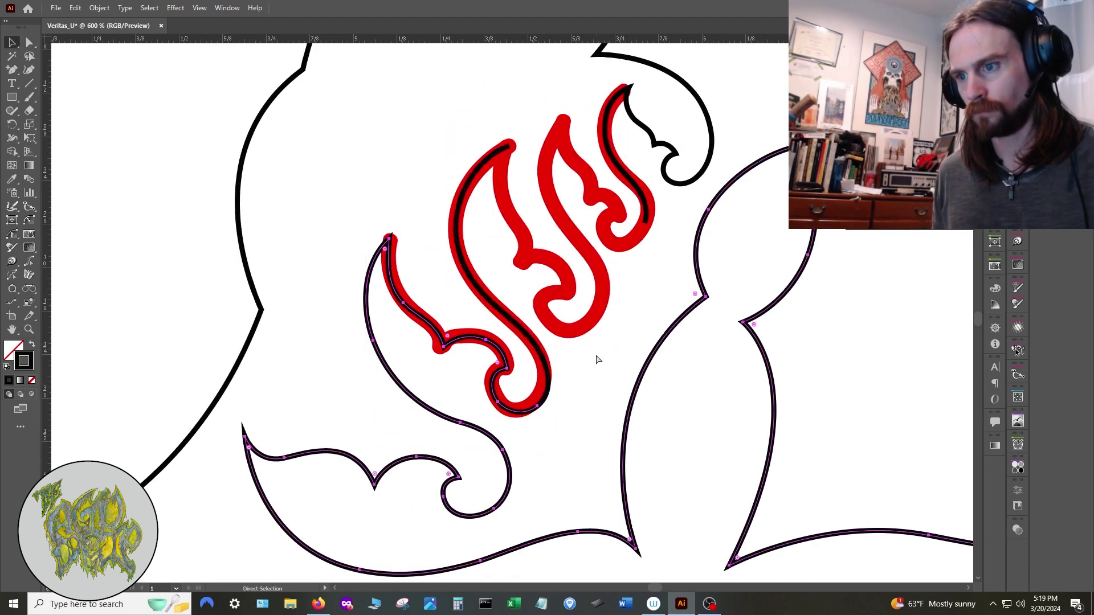
# Delete the S-curve leading to the third flame's tip and duplicate the second-lowest flame's path over the third flame
pyautogui.click(549, 376)
pyautogui.press('Delete')
pyautogui.press('v')
pyautogui.click(496, 436)
pyautogui.moveTo(496, 435); pyautogui.dragTo(605, 303)
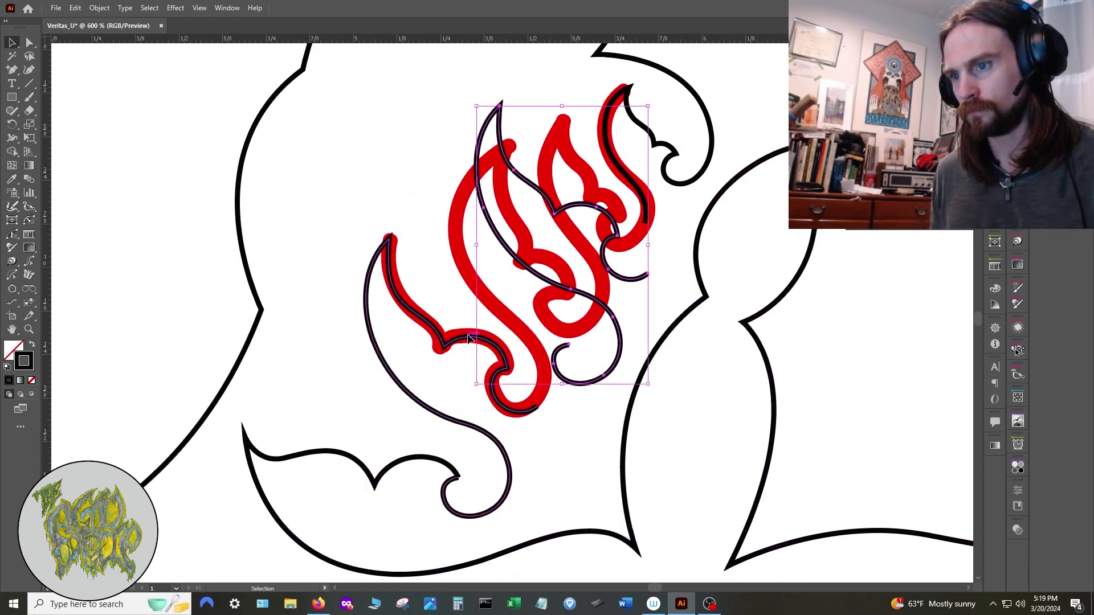
# Enlarge the original second-lowest flame path slightly
pyautogui.click(497, 437)
pyautogui.moveTo(367, 238); pyautogui.dragTo(360, 231)
pyautogui.moveTo(502, 497); pyautogui.dragTo(509, 504)
# Join the path ends at the sharp corner where the lowest flame's bottom edge meets the leaf outline
pyautogui.press('a')
pyautogui.scroll(-1, 594, 495)
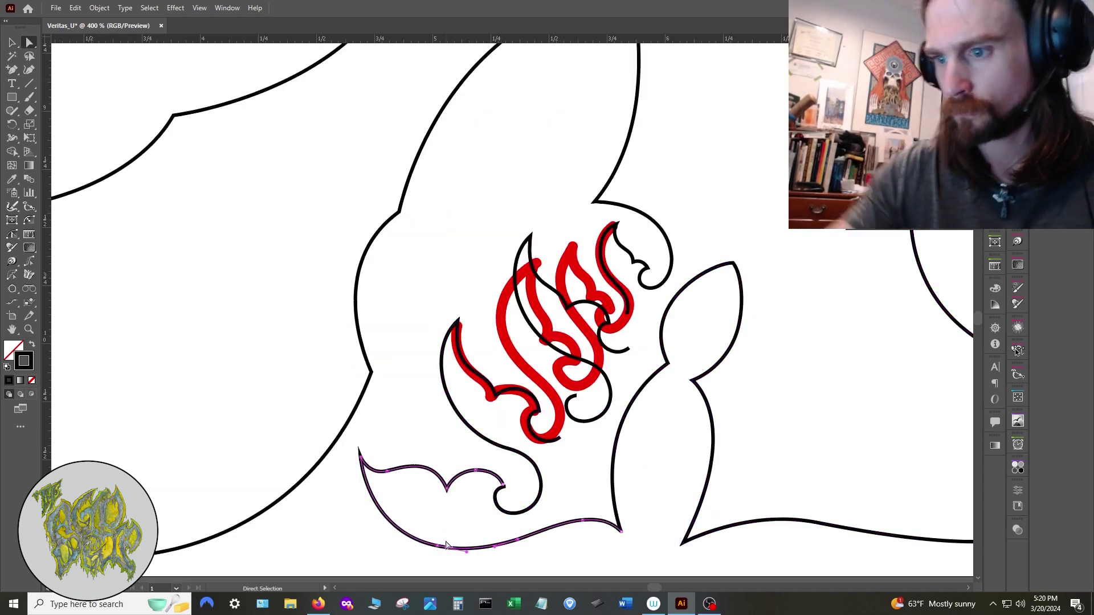
pyautogui.hotkey('ctrl', '+')
pyautogui.scroll(4, 594, 471)
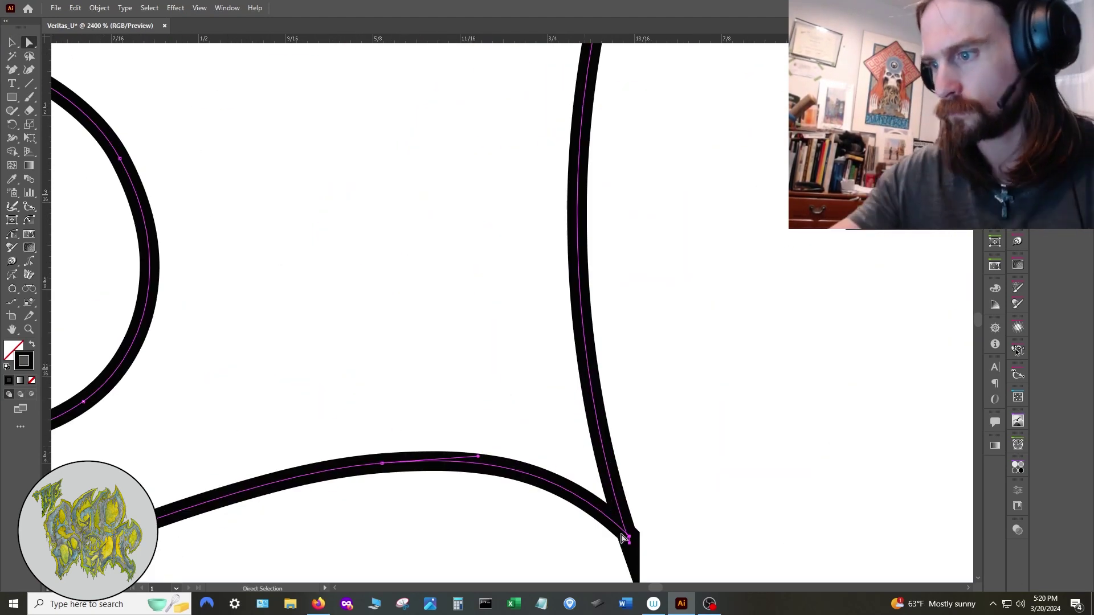
pyautogui.moveTo(610, 521); pyautogui.dragTo(653, 562)
pyautogui.hotkey('ctrl', 'j')
# Add an anchor point and adjust the handles so the lowest flame's arch meets its hook smoothly
pyautogui.scroll(-2, 717, 249)
pyautogui.press('+')
pyautogui.click(570, 331)
pyautogui.press('a')
pyautogui.moveTo(570, 331); pyautogui.dragTo(693, 506)
pyautogui.click(346, 347)
pyautogui.moveTo(442, 366); pyautogui.dragTo(458, 368)
pyautogui.moveTo(469, 411); pyautogui.dragTo(437, 459)
pyautogui.scroll(-2, 442, 469)
pyautogui.moveTo(484, 296); pyautogui.dragTo(537, 383)
# Scale the duplicated flame to about 0.43 by 0.7 in, then rotate and position it over the third flame sketch
pyautogui.press('v')
pyautogui.click(576, 307)
pyautogui.moveTo(696, 152); pyautogui.dragTo(684, 188)
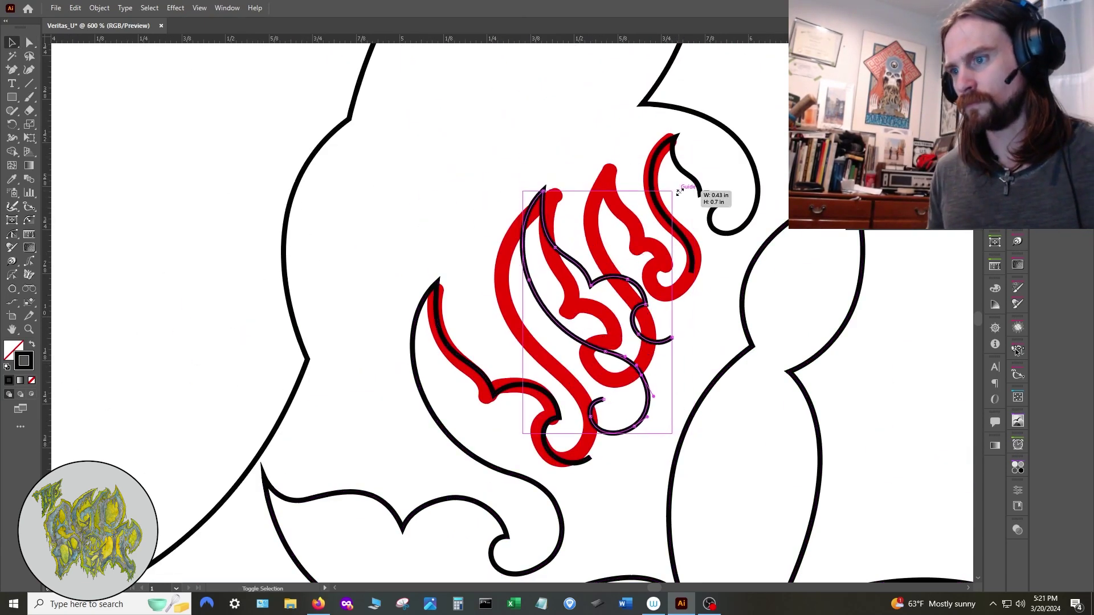
pyautogui.moveTo(628, 279); pyautogui.dragTo(606, 301)
pyautogui.moveTo(656, 206); pyautogui.dragTo(683, 227)
pyautogui.moveTo(608, 416); pyautogui.dragTo(601, 421)
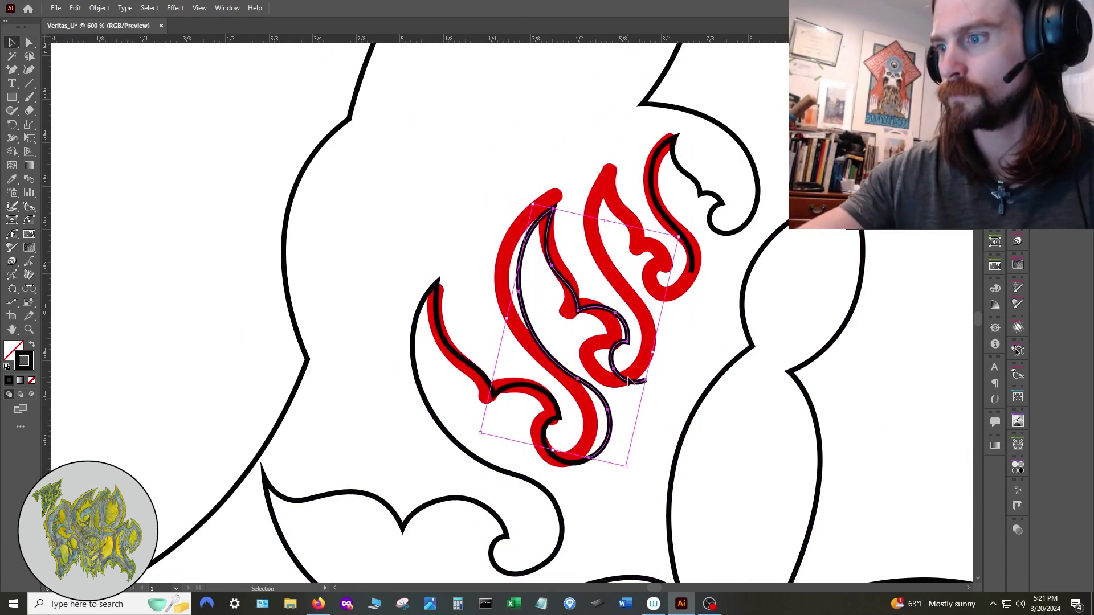
# Connect the second-lowest flame's hook to the S-curve of the duplicated third flame
pyautogui.scroll(2, 593, 440)
pyautogui.click(535, 546)
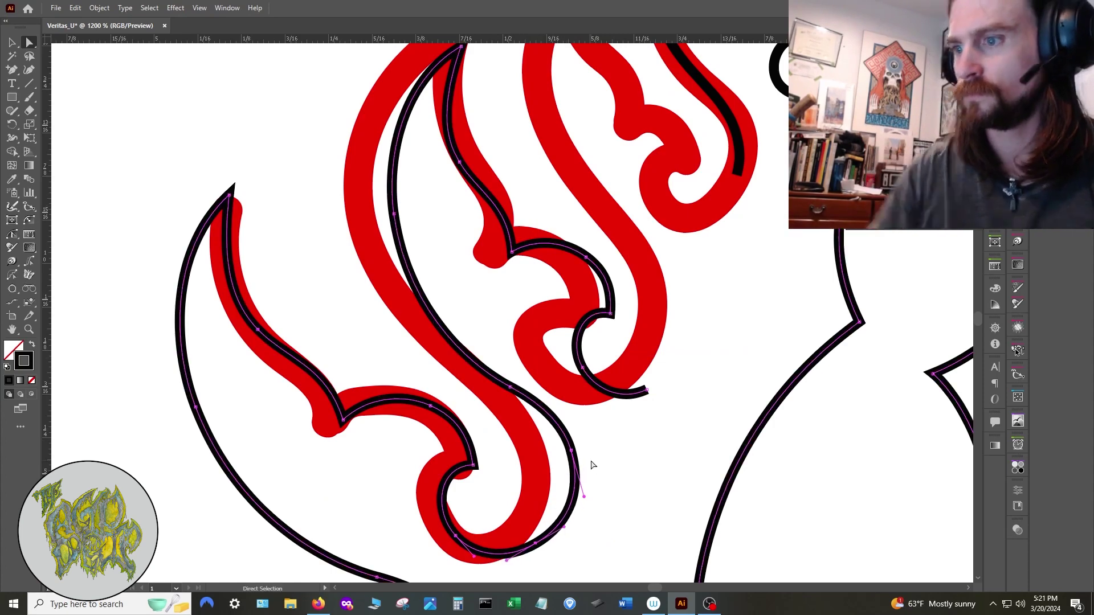
pyautogui.scroll(-3, 593, 465)
pyautogui.click(582, 403)
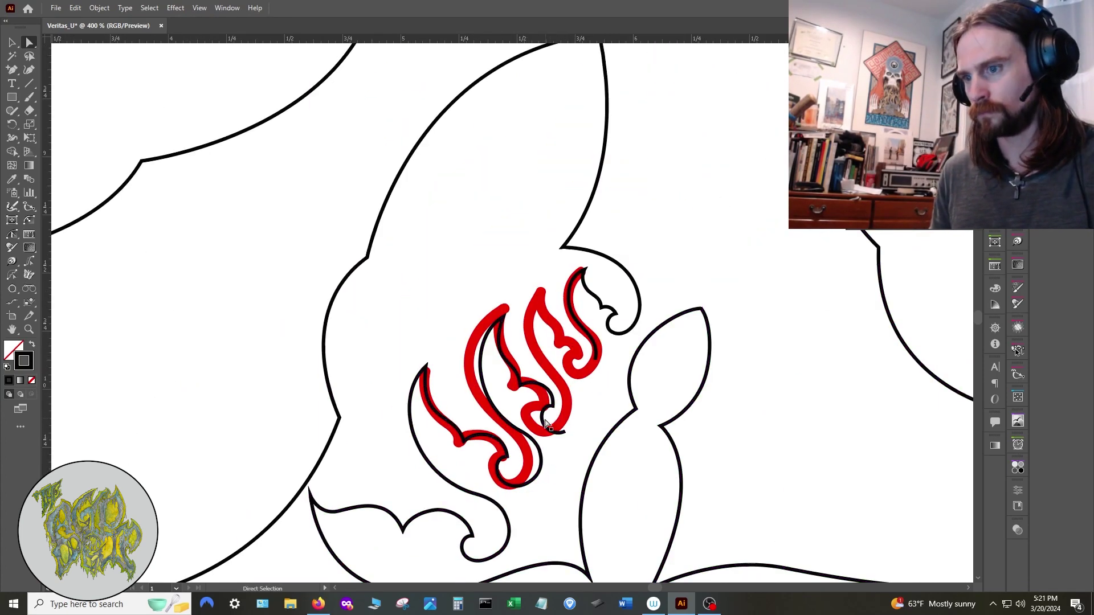
# Paste another flame copy over the fourth flame sketch and connect its S-curve to the third flame's hook
pyautogui.scroll(2, 561, 434)
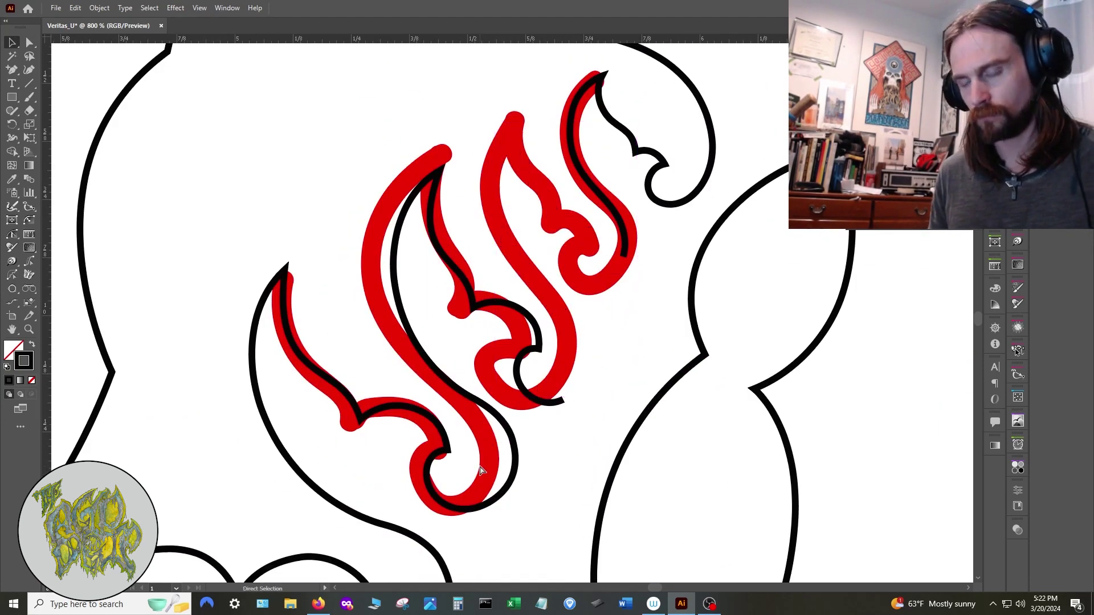
pyautogui.hotkey('ctrl', 'v')
pyautogui.press('v')
pyautogui.moveTo(563, 368); pyautogui.dragTo(589, 335)
pyautogui.press('a')
pyautogui.click(552, 416)
pyautogui.moveTo(552, 415); pyautogui.dragTo(549, 431)
pyautogui.moveTo(562, 423); pyautogui.dragTo(575, 366)
pyautogui.hotkey('alt', 'Tab')
pyautogui.scroll(-4, 542, 344)
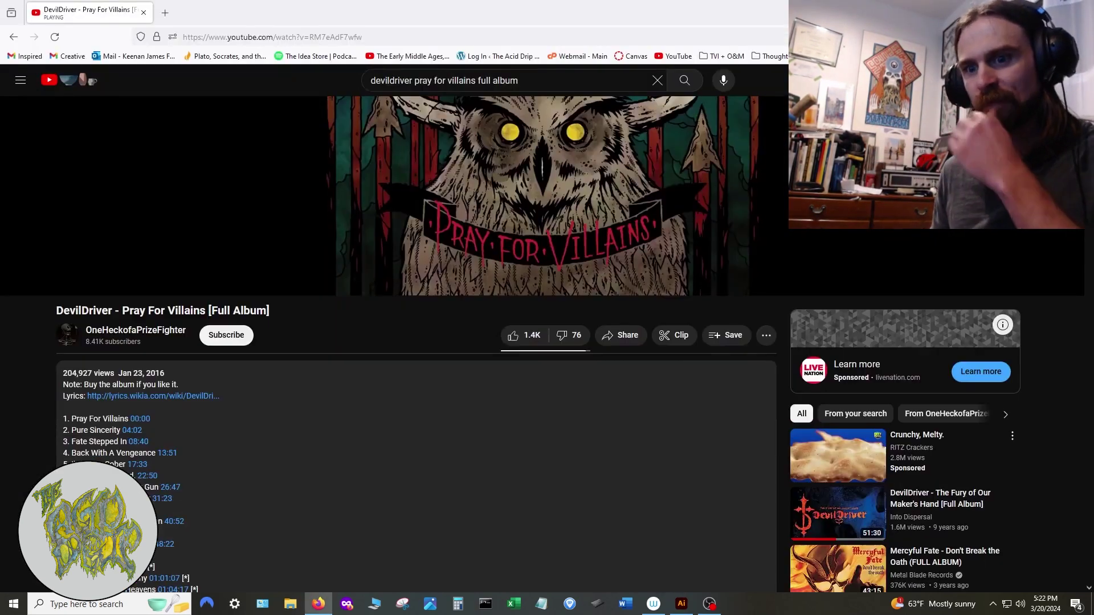
pyautogui.scroll(2, 294, 502)
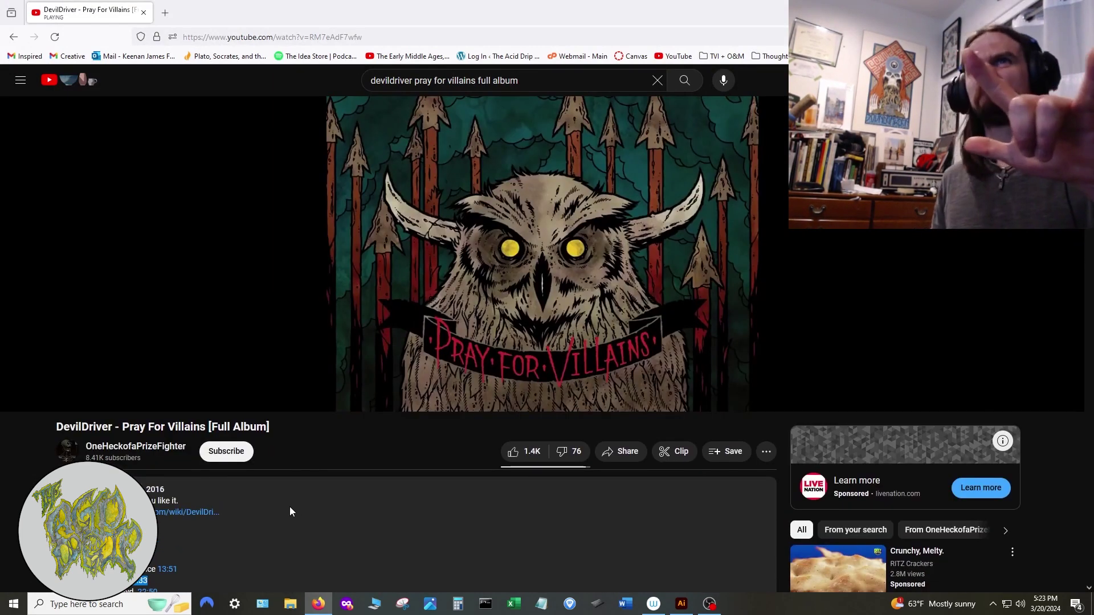
pyautogui.hotkey('alt', 'Tab')
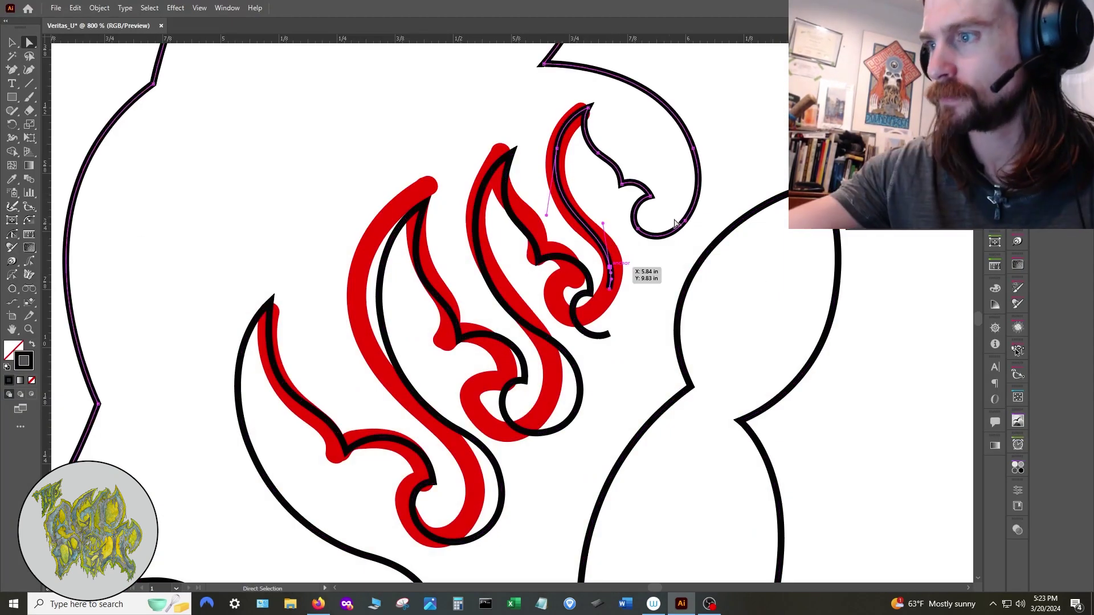
# Replace the topmost flame's old trace with a scaled copy of the flame, undoing the last sideways move
pyautogui.hotkey('ctrl', 'z')
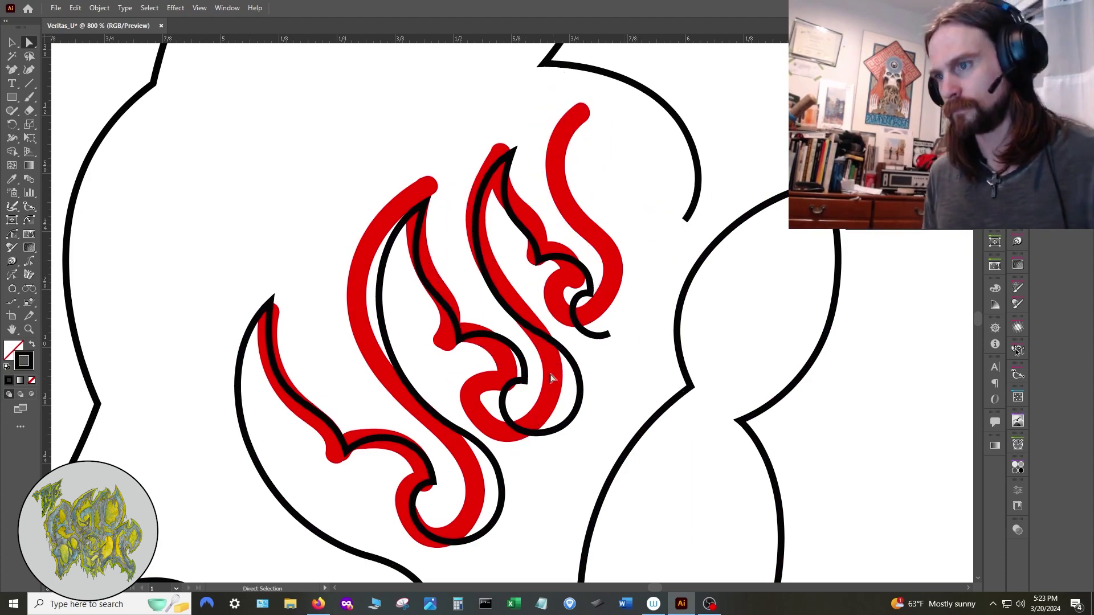
pyautogui.click(564, 422)
pyautogui.moveTo(602, 337); pyautogui.dragTo(651, 228)
pyautogui.press('v')
pyautogui.moveTo(662, 45); pyautogui.dragTo(639, 98)
pyautogui.moveTo(629, 248); pyautogui.dragTo(650, 248)
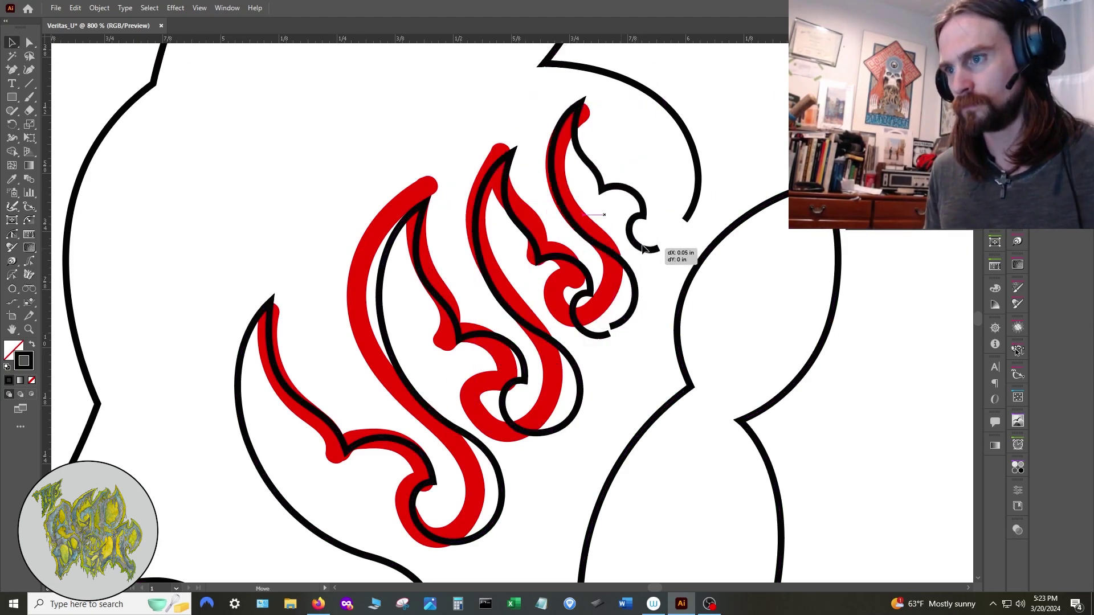
pyautogui.hotkey('ctrl', 'z')
# Scale, rotate and reposition the topmost flame copy so its S-curve meets the fourth flame's hook
pyautogui.moveTo(639, 101); pyautogui.dragTo(634, 111)
pyautogui.moveTo(567, 230); pyautogui.dragTo(593, 232)
pyautogui.moveTo(558, 111); pyautogui.dragTo(575, 132)
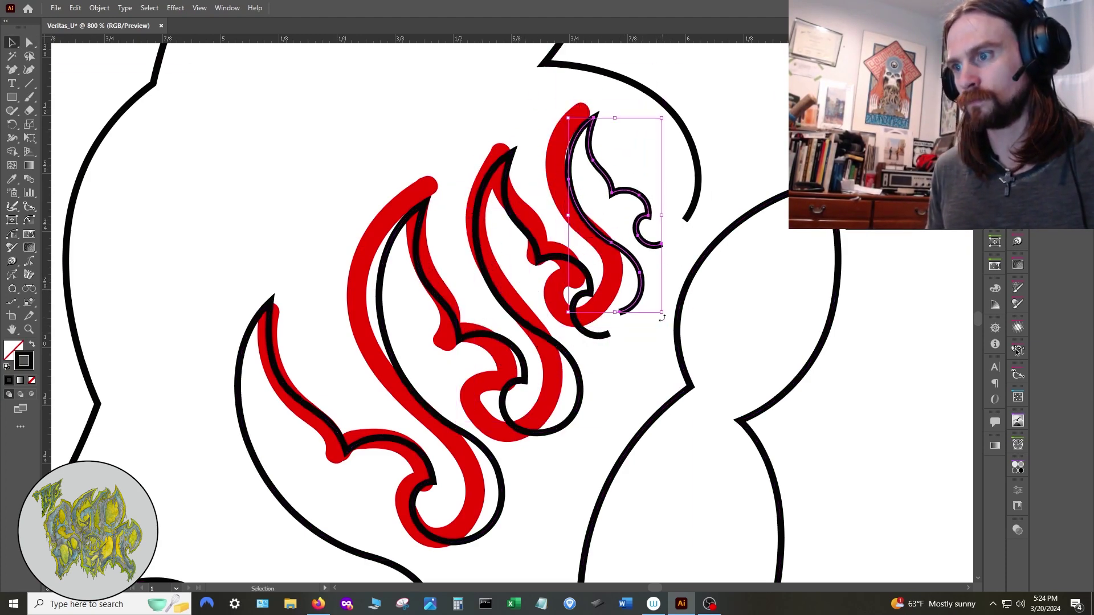
pyautogui.moveTo(663, 316); pyautogui.dragTo(668, 312)
pyautogui.moveTo(641, 291); pyautogui.dragTo(628, 295)
# Join the topmost flame's S-curve to the fourth flame's hook and select the joined segment
pyautogui.scroll(2, 640, 317)
pyautogui.press('a')
pyautogui.hotkey('ctrl', 'j')
pyautogui.click(600, 339)
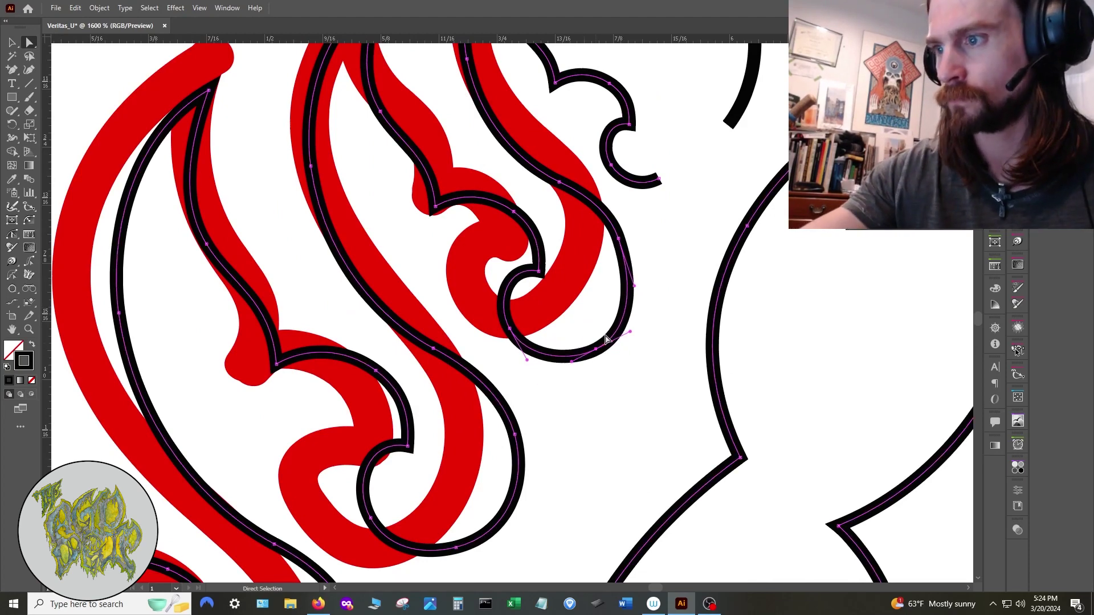
# Connect the topmost flame's hook to the end of the large outer curve and adjust the hook's handles
pyautogui.moveTo(686, 247); pyautogui.dragTo(642, 396)
pyautogui.scroll(-2, 624, 384)
pyautogui.press('p')
pyautogui.click(610, 353)
pyautogui.click(648, 325)
pyautogui.press('a')
pyautogui.scroll(3, 626, 341)
pyautogui.click(517, 353)
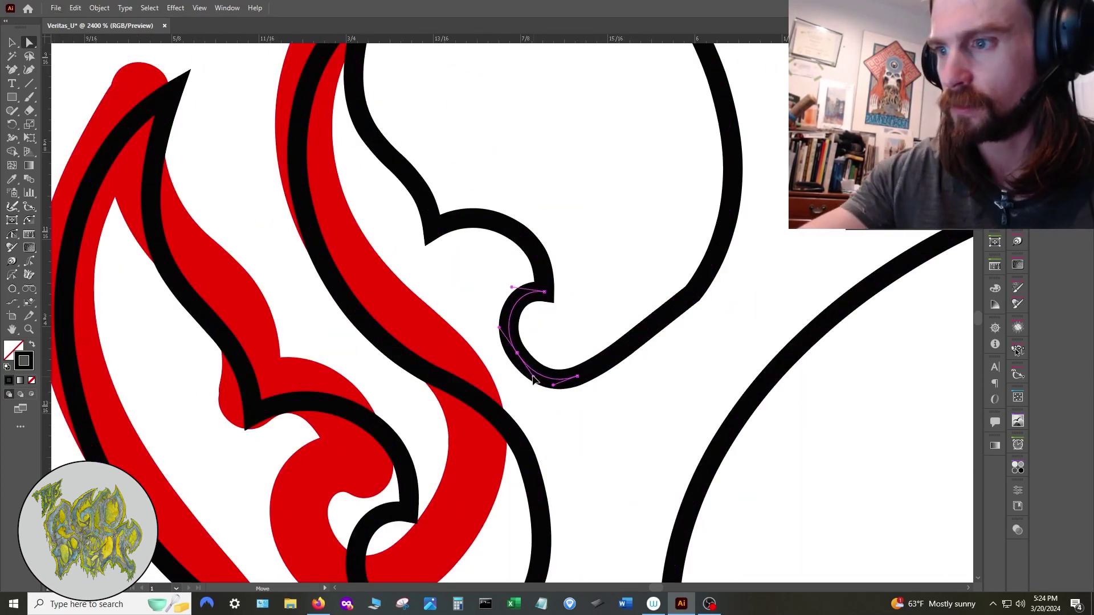
pyautogui.scroll(-6, 534, 380)
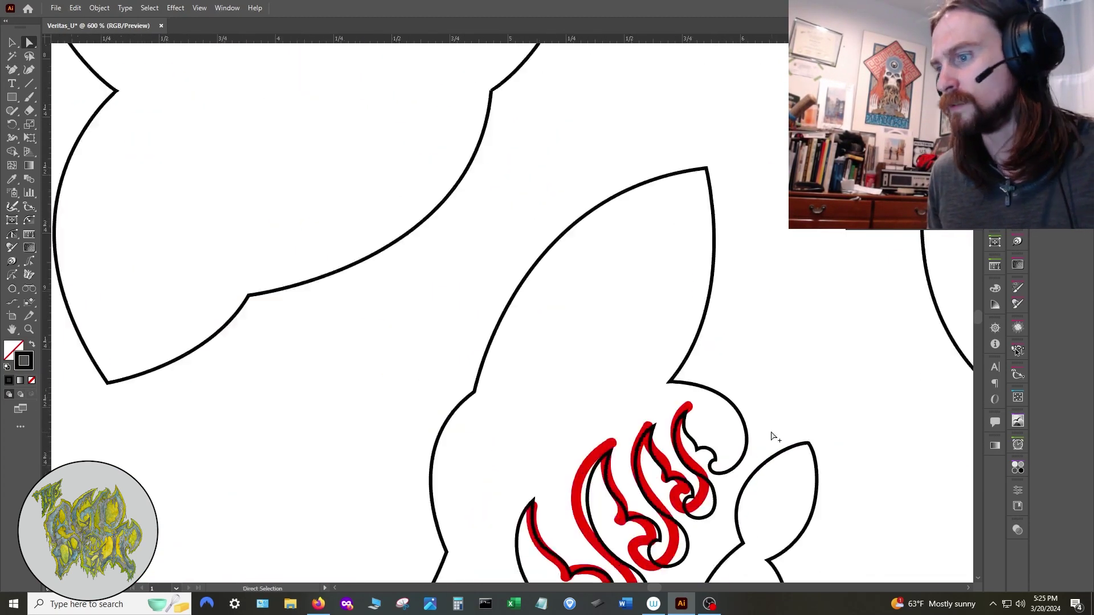
# Delete the remaining red sketch strokes behind the flames
pyautogui.scroll(-1, 772, 436)
pyautogui.press('F7')
pyautogui.click(653, 508)
pyautogui.scroll(-2, 654, 508)
pyautogui.scroll(2, 581, 467)
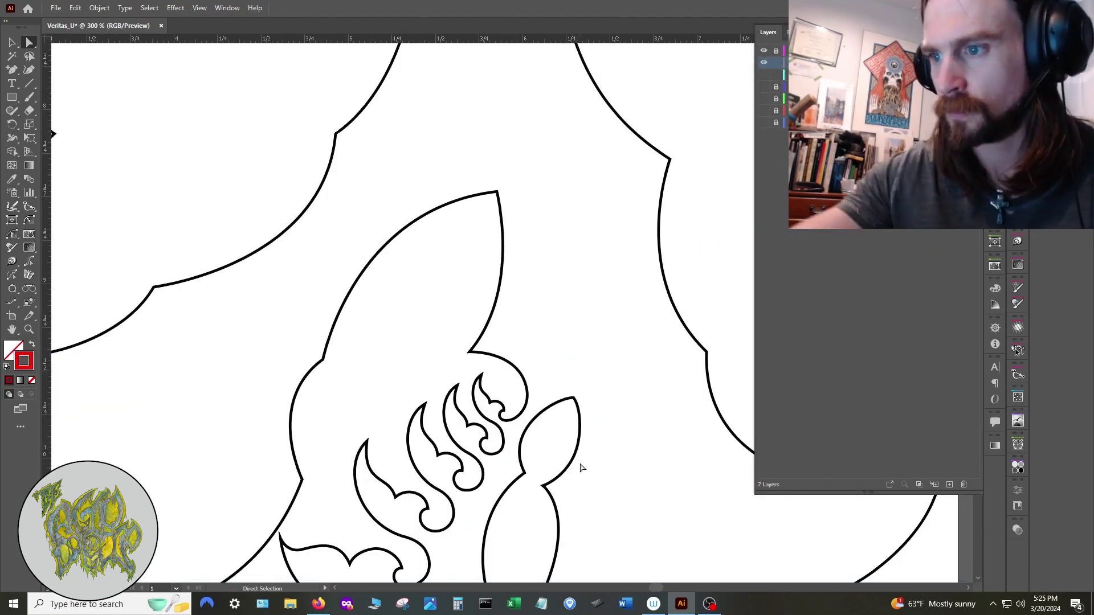
# Detach the flame section from the surrounding outline and shift it slightly downward
pyautogui.click(487, 351)
pyautogui.press('F7')
pyautogui.press('v')
pyautogui.scroll(-2, 576, 339)
pyautogui.moveTo(531, 427); pyautogui.dragTo(527, 441)
pyautogui.scroll(2, 527, 441)
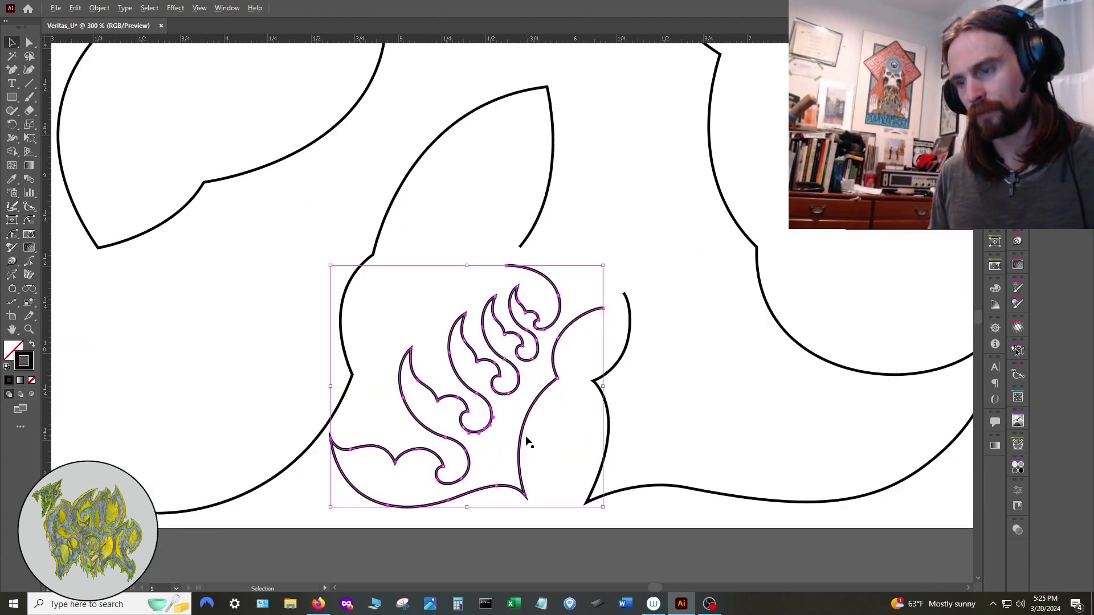
pyautogui.hotkey('ctrl', 'z')
pyautogui.hotkey('ctrl', 'shift', 'z')
pyautogui.hotkey('ctrl', 'shift', 'z')
pyautogui.click(553, 421)
# Detach the right foot section from the upper right outline and shift it slightly down and outward
pyautogui.press('a')
pyautogui.scroll(-2, 553, 422)
pyautogui.scroll(2, 667, 345)
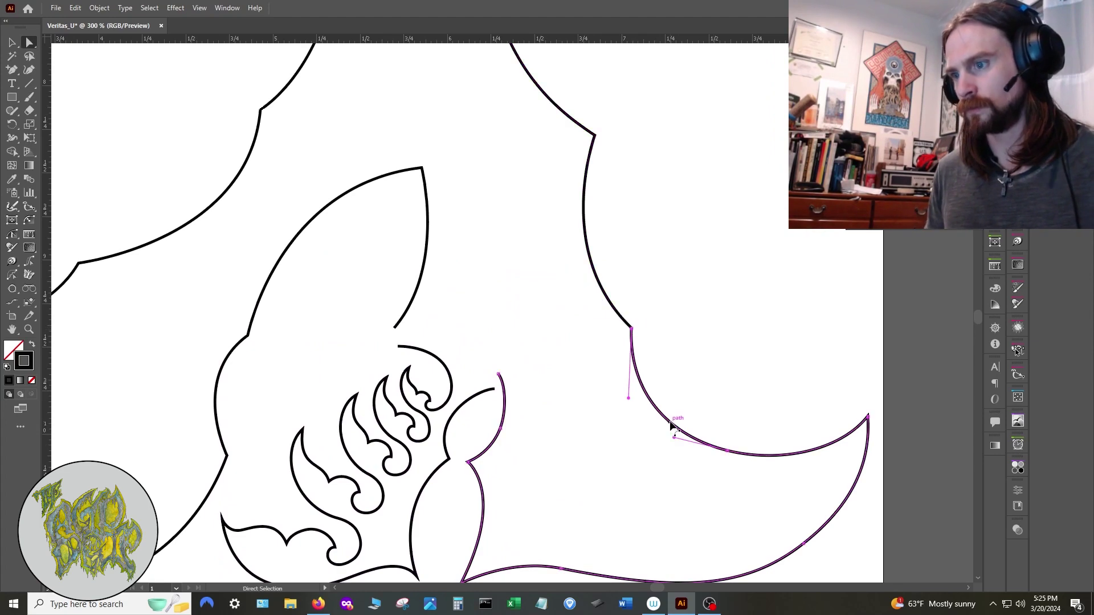
pyautogui.press('v')
pyautogui.moveTo(869, 328); pyautogui.dragTo(854, 337)
pyautogui.moveTo(678, 443); pyautogui.dragTo(688, 444)
pyautogui.scroll(-1, 686, 391)
pyautogui.hotkey('ctrl', 'z')
pyautogui.hotkey('ctrl', 'z')
pyautogui.hotkey('ctrl', 'shift', 'z')
pyautogui.hotkey('ctrl', 'shift', 'z')
# Rotate the flame section slightly counter-clockwise and reposition it beside the right foot section
pyautogui.click(525, 424)
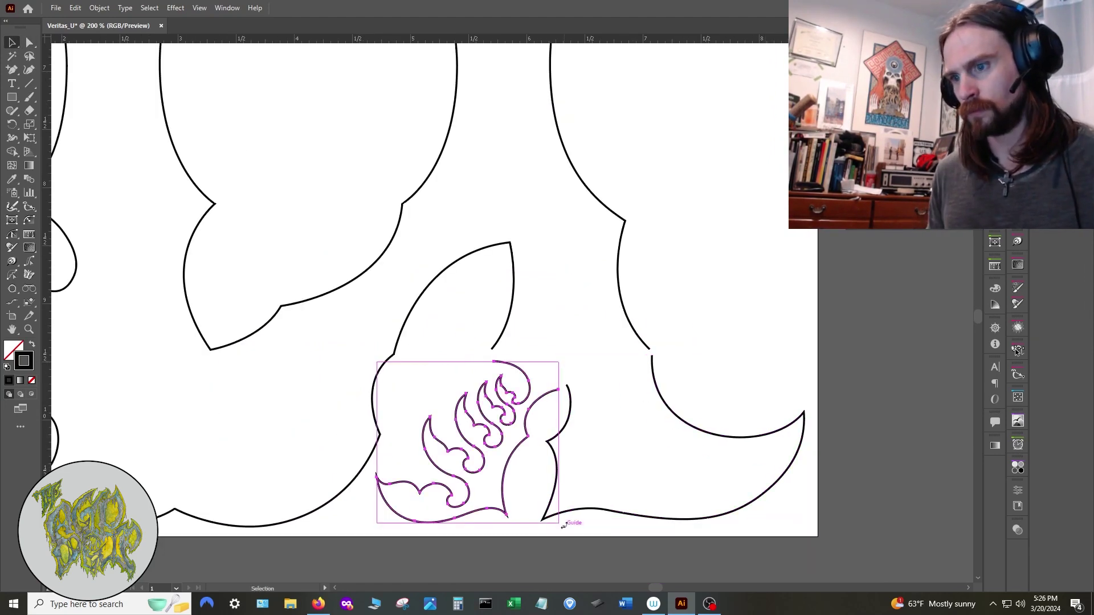
pyautogui.moveTo(563, 524); pyautogui.dragTo(566, 522)
pyautogui.moveTo(507, 515); pyautogui.dragTo(511, 510)
pyautogui.click(811, 445)
# Show the guides and shift the flame section together with the right foot section down to the bottom guide
pyautogui.hotkey('ctrl', ';')
pyautogui.scroll(1, 654, 471)
pyautogui.keyDown('shift'); pyautogui.click(651, 475); pyautogui.keyUp('shift')
pyautogui.moveTo(467, 467); pyautogui.dragTo(467, 477)
pyautogui.click(533, 450)
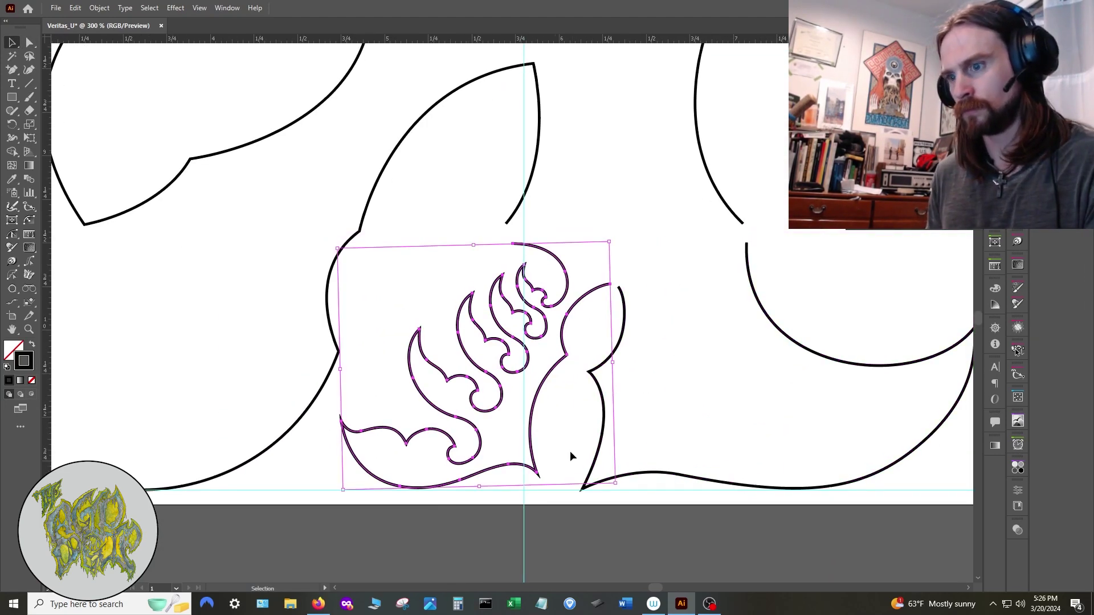
pyautogui.click(570, 450)
# Join the open end of the large upper leaf to the curve above the smallest flame
pyautogui.scroll(-2, 553, 429)
pyautogui.scroll(3, 510, 336)
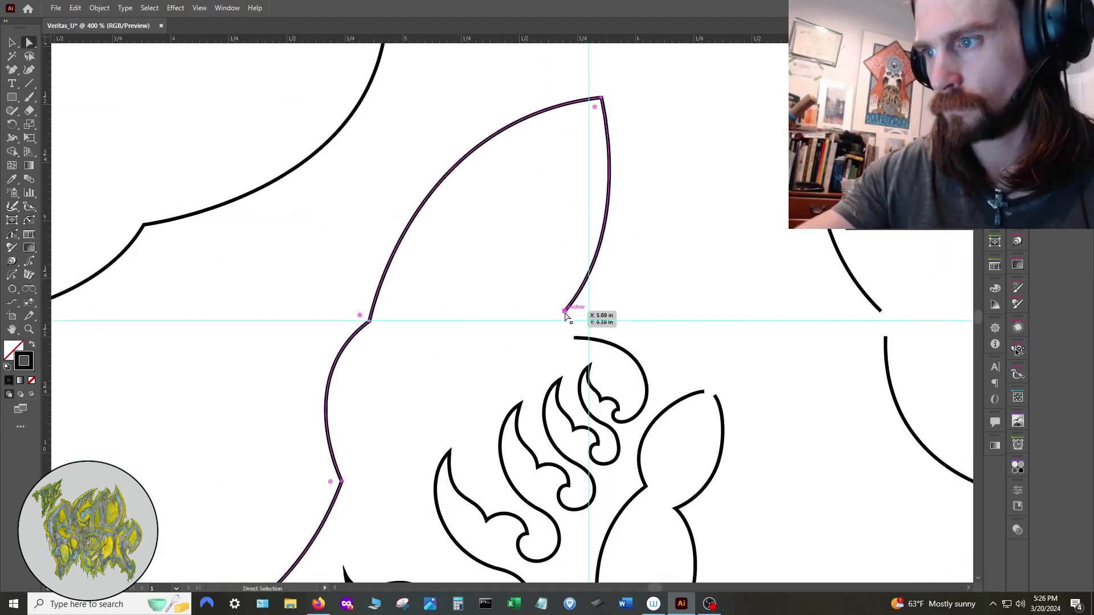
pyautogui.moveTo(566, 316); pyautogui.dragTo(637, 269)
pyautogui.moveTo(607, 207); pyautogui.dragTo(614, 191)
pyautogui.press('a')
pyautogui.hotkey('ctrl', 'j')
pyautogui.moveTo(576, 338)
pyautogui.mouseDown()
pyautogui.moveTo(561, 330)
pyautogui.moveTo(567, 336)
pyautogui.mouseUp()
pyautogui.click(675, 285)
# Join the flame section to the right foot section at the tip of the small leaf
pyautogui.scroll(-2, 675, 352)
pyautogui.scroll(2, 685, 410)
pyautogui.moveTo(695, 336); pyautogui.dragTo(703, 334)
pyautogui.rightClick(722, 351)
pyautogui.click(749, 199)
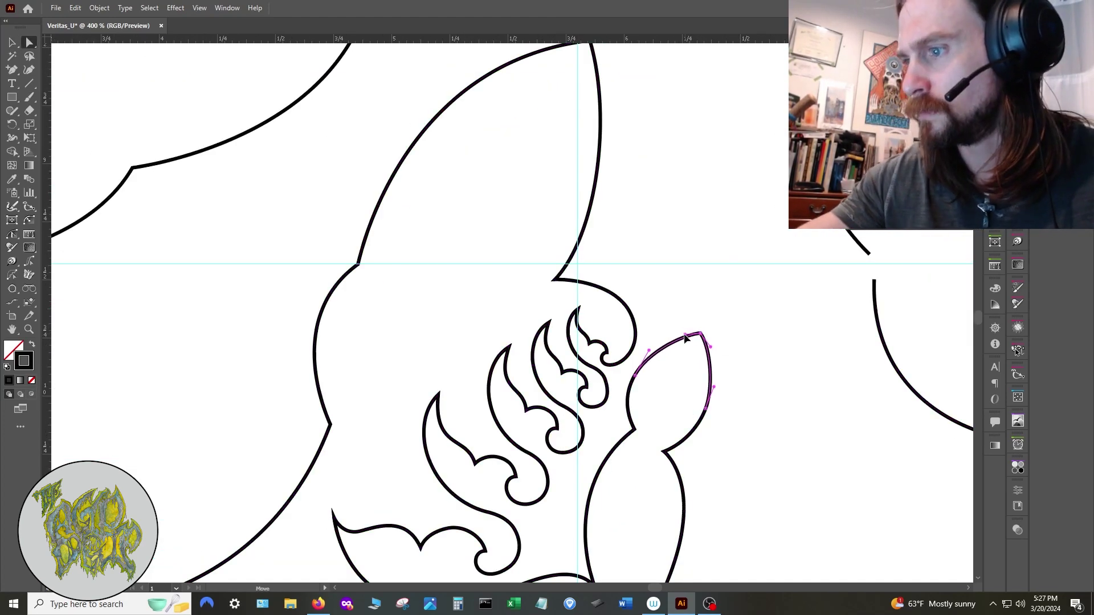
# Refine the anchors and handles along the small leaf and the bottom curve of the lowest flame
pyautogui.scroll(-3, 783, 266)
pyautogui.scroll(3, 746, 340)
pyautogui.scroll(3, 677, 268)
pyautogui.scroll(-2, 640, 274)
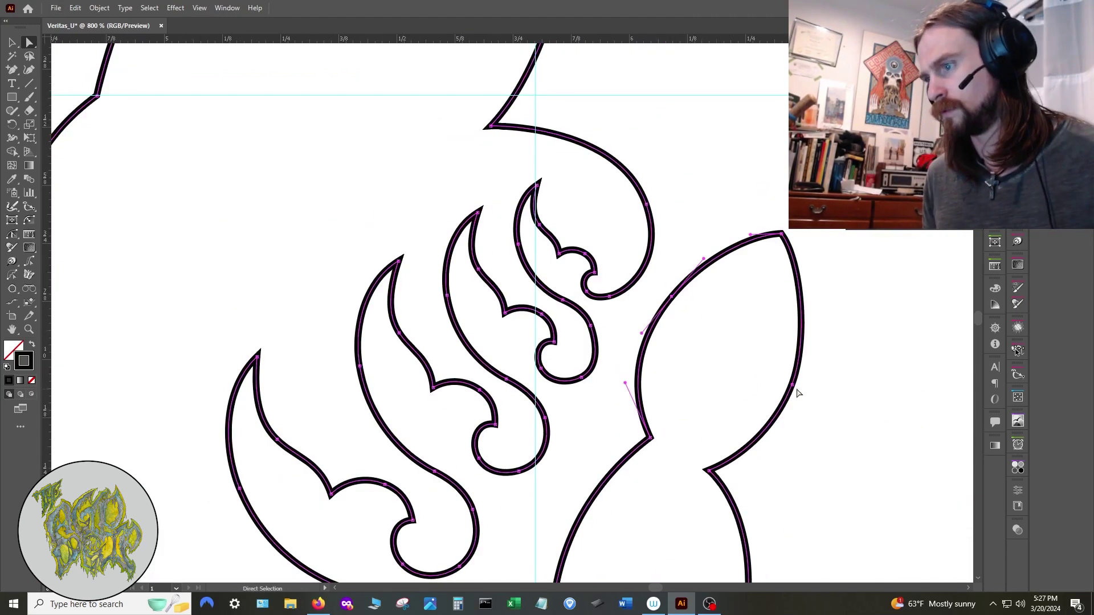
pyautogui.scroll(-4, 687, 516)
pyautogui.scroll(5, 688, 516)
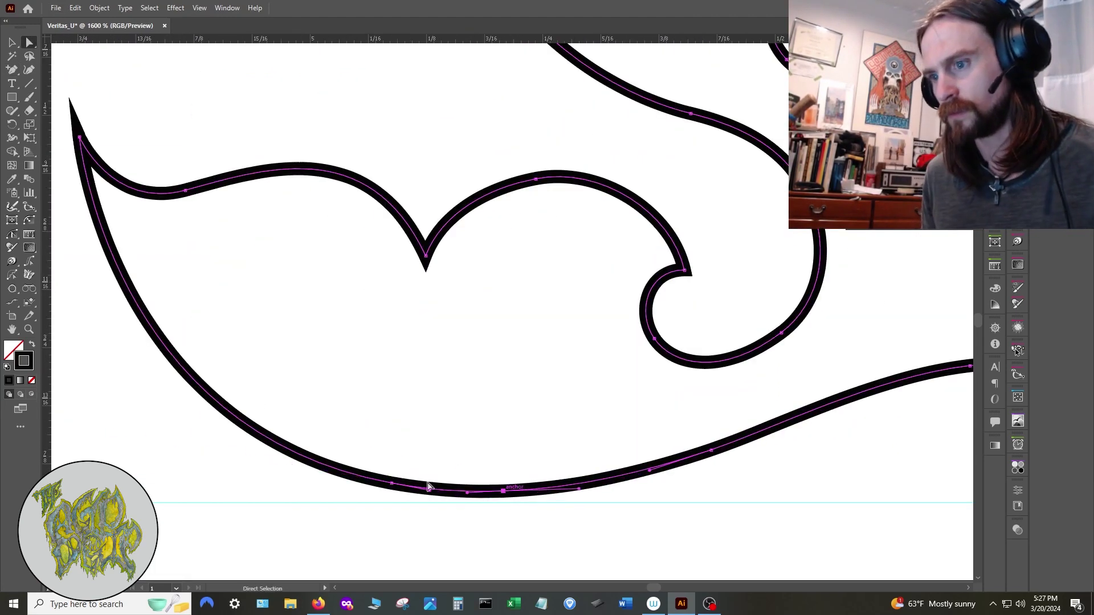
pyautogui.scroll(-5, 679, 479)
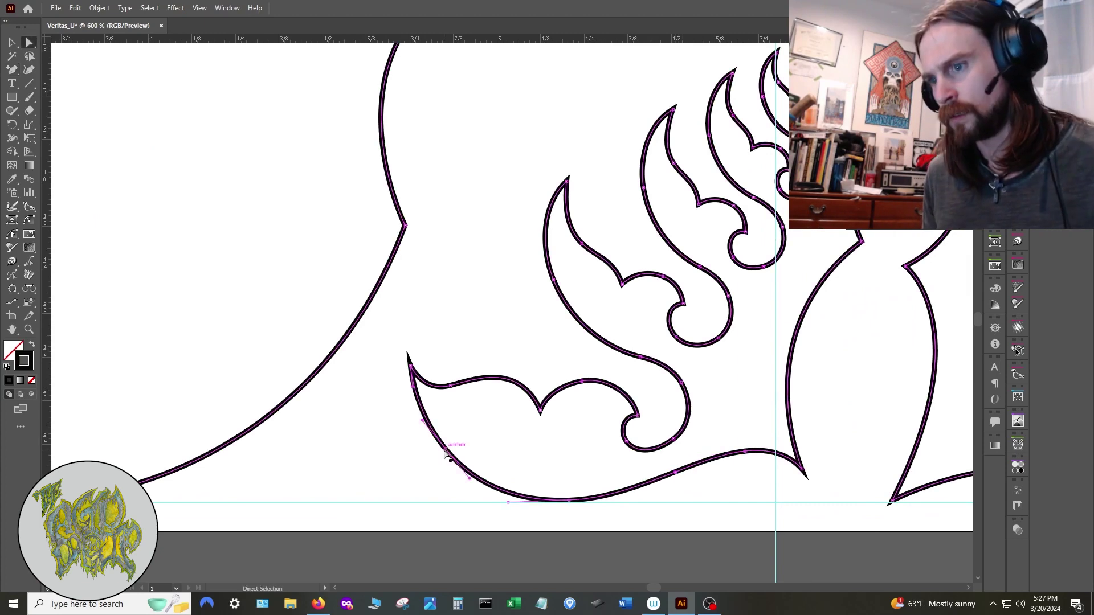
pyautogui.scroll(3, 452, 447)
pyautogui.scroll(-2, 535, 423)
pyautogui.scroll(3, 535, 461)
# Nudge the right foot's sharp bottom corner slightly upward at the bottom guide and adjust the adjoining curve
pyautogui.moveTo(596, 472); pyautogui.dragTo(596, 469)
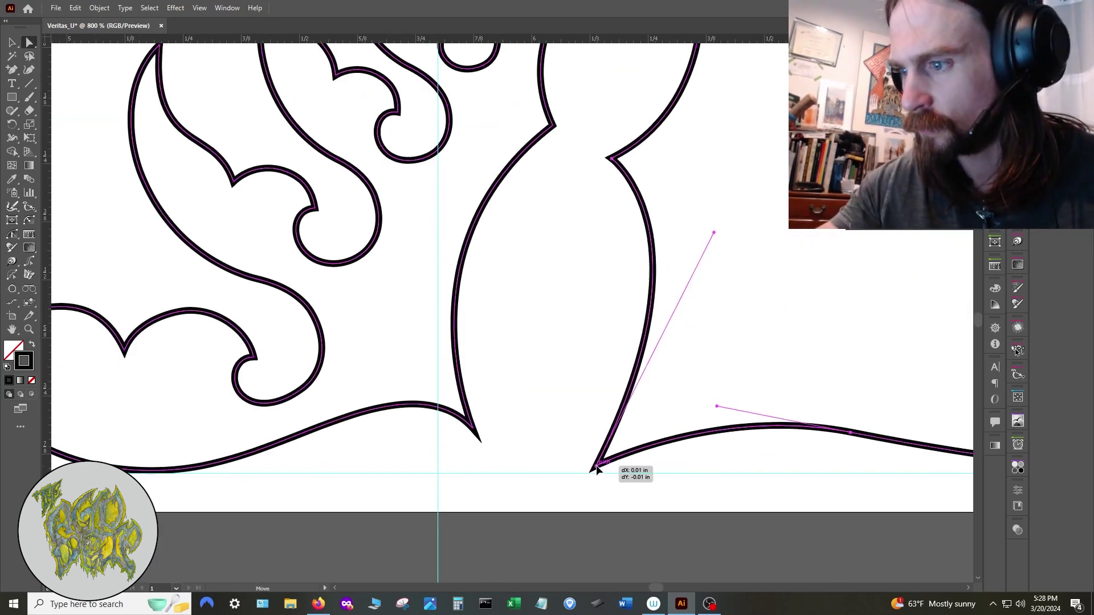
pyautogui.scroll(-2, 637, 322)
pyautogui.moveTo(677, 281); pyautogui.dragTo(672, 314)
pyautogui.scroll(-2, 672, 314)
pyautogui.scroll(2, 798, 319)
# Add an anchor to the right foot's outer curve and adjust its handles to keep the curve smooth
pyautogui.click(716, 427)
pyautogui.press('+')
pyautogui.click(736, 410)
pyautogui.press('a')
pyautogui.moveTo(685, 466); pyautogui.dragTo(677, 485)
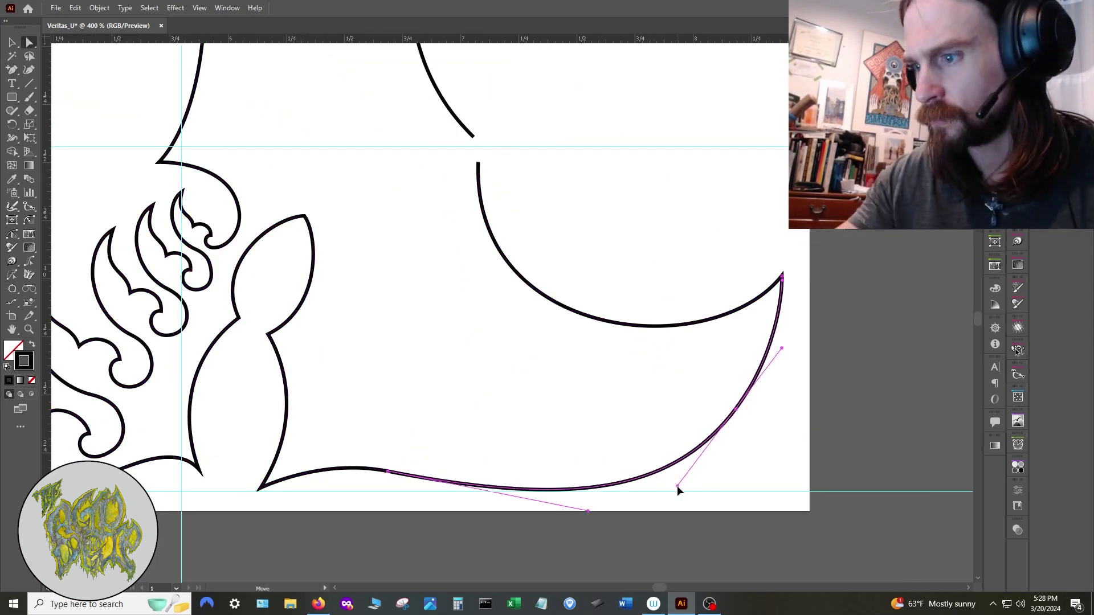
pyautogui.scroll(-2, 740, 401)
pyautogui.moveTo(660, 397); pyautogui.dragTo(658, 386)
pyautogui.moveTo(659, 427); pyautogui.dragTo(652, 439)
pyautogui.click(696, 330)
pyautogui.scroll(-2, 695, 330)
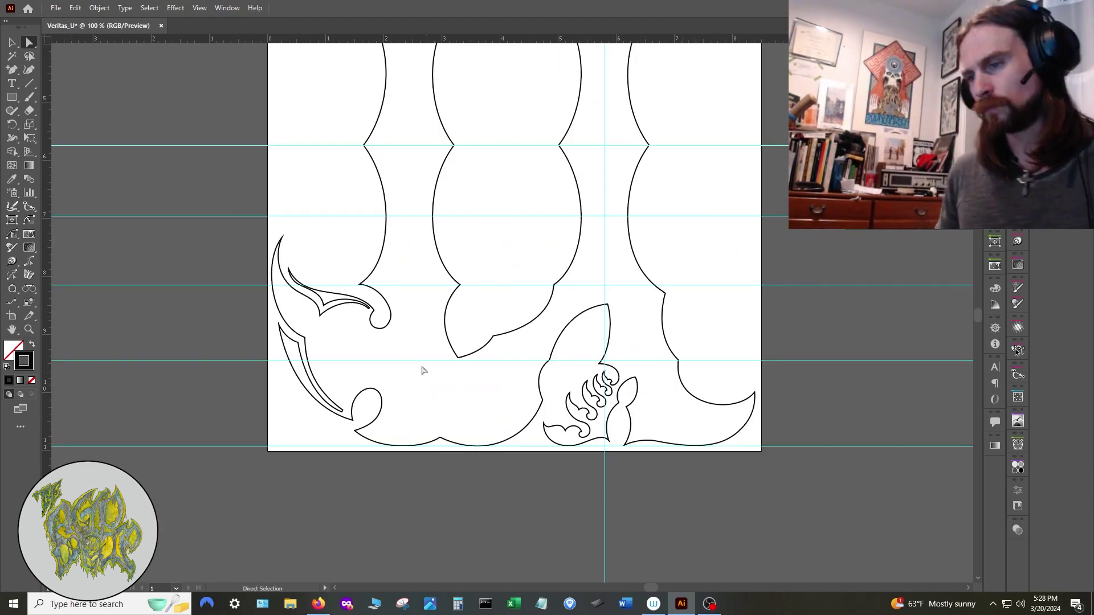
# Join the right foot section to the open end of the upper right outline
pyautogui.scroll(6, 553, 283)
pyautogui.moveTo(524, 247); pyautogui.dragTo(604, 348)
pyautogui.hotkey('ctrl', 'j')
pyautogui.scroll(-3, 692, 449)
pyautogui.scroll(-4, 389, 378)
pyautogui.scroll(4, 365, 245)
# Join the open path ends at the column outlines' waist corners and tidy the leftmost corner's curve
pyautogui.moveTo(406, 449); pyautogui.dragTo(458, 519)
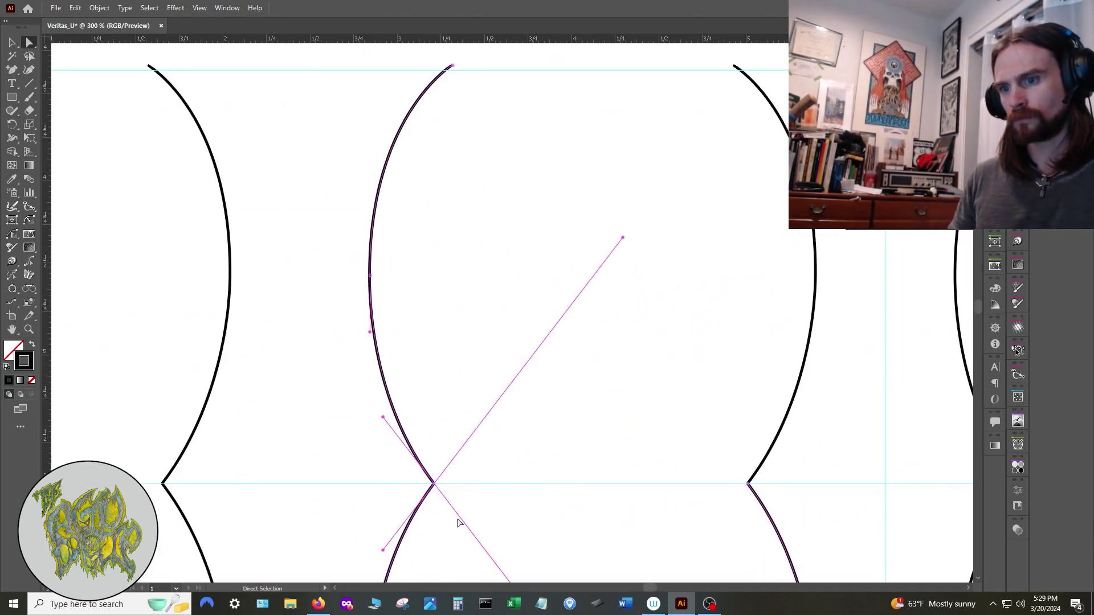
pyautogui.moveTo(724, 463); pyautogui.dragTo(790, 501)
pyautogui.rightClick(710, 474)
pyautogui.click(741, 317)
pyautogui.scroll(-3, 717, 458)
pyautogui.moveTo(547, 450); pyautogui.dragTo(518, 471)
pyautogui.scroll(4, 518, 485)
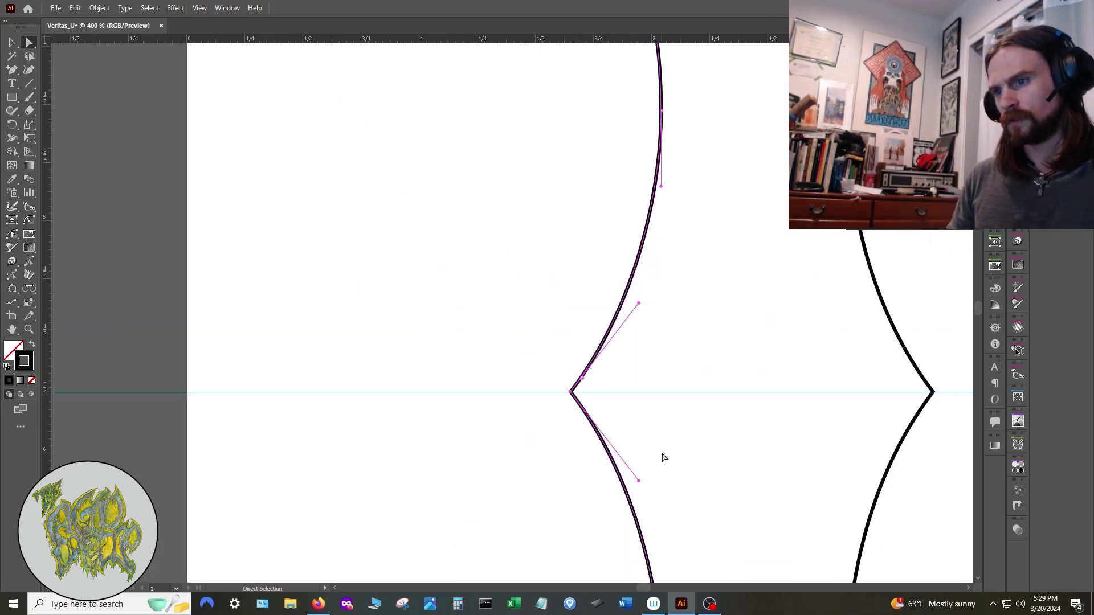
pyautogui.scroll(-3, 661, 457)
pyautogui.moveTo(575, 326); pyautogui.dragTo(574, 365)
pyautogui.scroll(-3, 575, 369)
pyautogui.scroll(1, 525, 431)
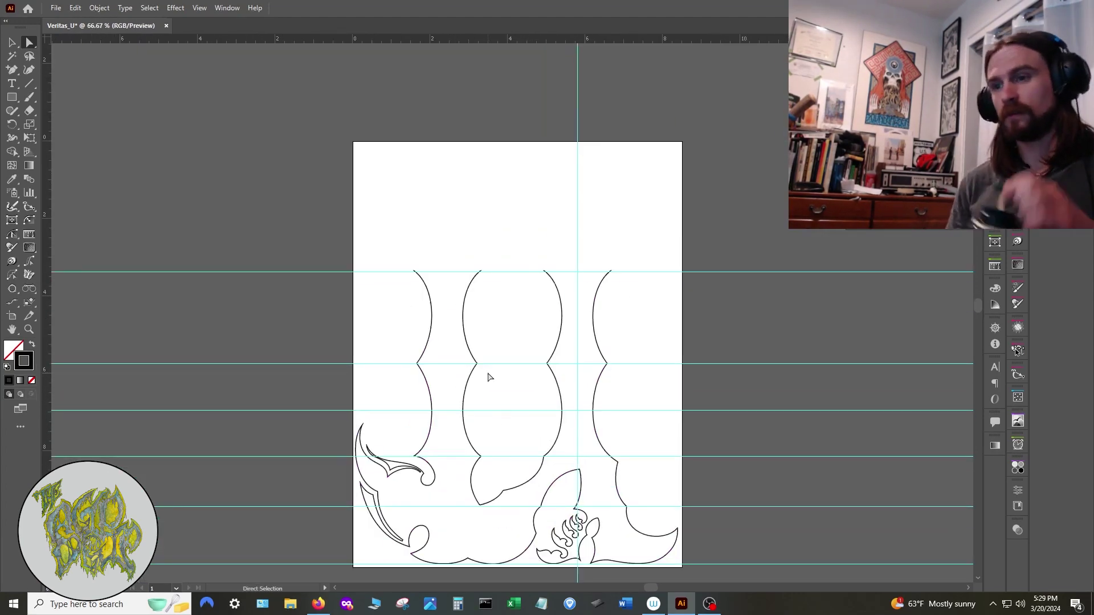
# Reshape the inner accent of the lower-left scroll by adjusting its anchors and handles
pyautogui.scroll(5, 366, 486)
pyautogui.click(509, 395)
pyautogui.moveTo(477, 344); pyautogui.dragTo(447, 338)
pyautogui.moveTo(505, 355)
pyautogui.mouseDown()
pyautogui.moveTo(484, 354)
pyautogui.moveTo(498, 355)
pyautogui.mouseUp()
pyautogui.moveTo(509, 395); pyautogui.dragTo(504, 402)
pyautogui.moveTo(446, 338); pyautogui.dragTo(460, 358)
pyautogui.moveTo(579, 342); pyautogui.dragTo(609, 399)
pyautogui.moveTo(398, 303); pyautogui.dragTo(399, 305)
pyautogui.moveTo(434, 376); pyautogui.dragTo(429, 377)
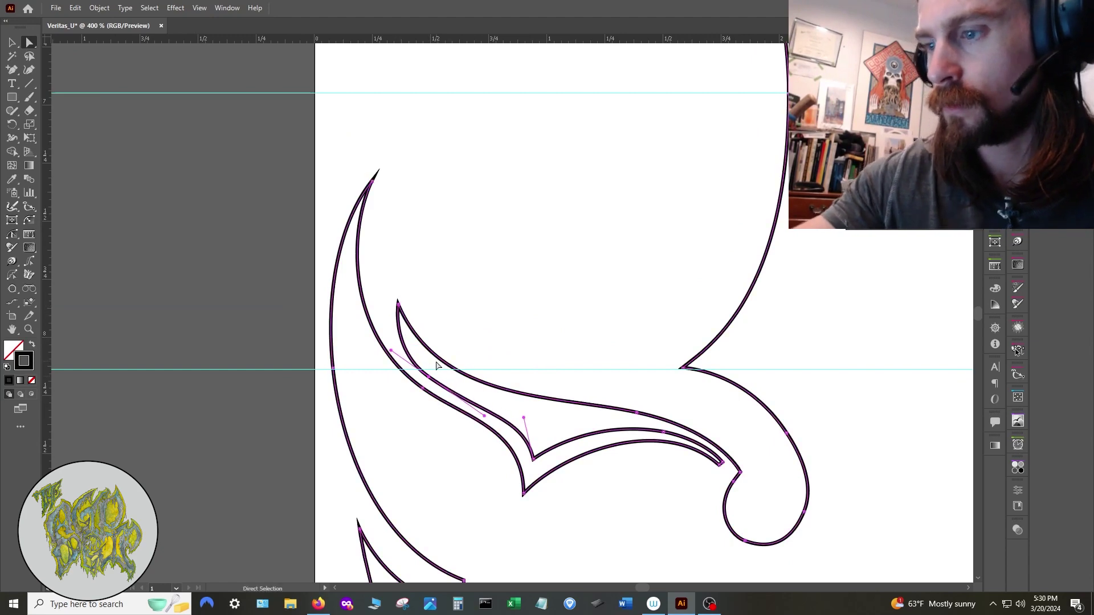
pyautogui.click(436, 362)
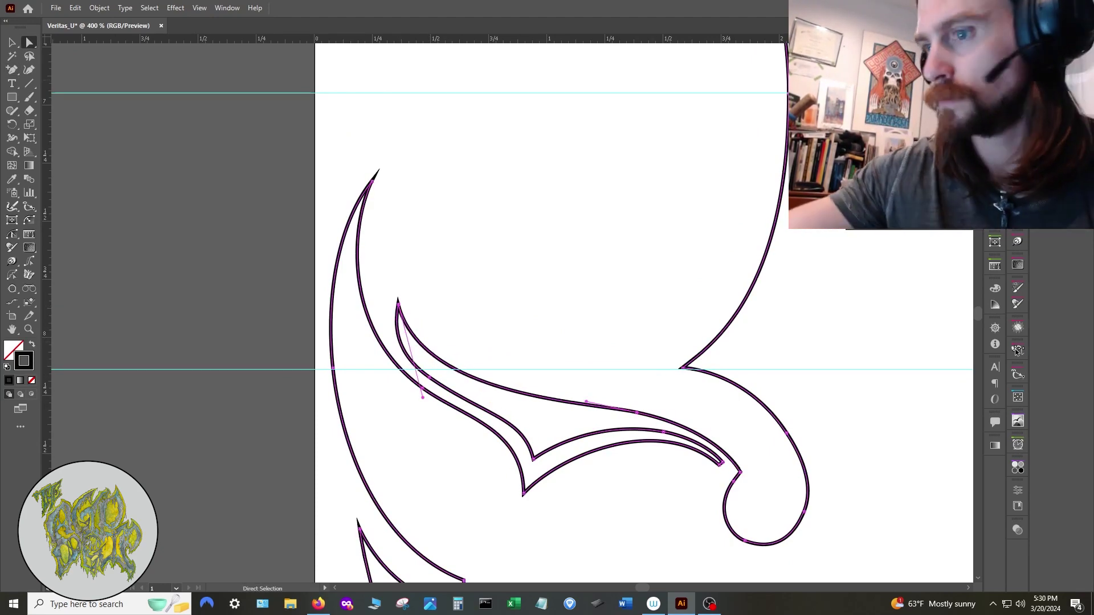
# Fine-tune the curve handles on the left scroll's inner accent shapes
pyautogui.moveTo(549, 506); pyautogui.dragTo(589, 318)
pyautogui.click(589, 319)
pyautogui.moveTo(474, 411); pyautogui.dragTo(480, 403)
pyautogui.moveTo(397, 340); pyautogui.dragTo(396, 332)
pyautogui.moveTo(556, 570); pyautogui.dragTo(531, 355)
pyautogui.click(591, 385)
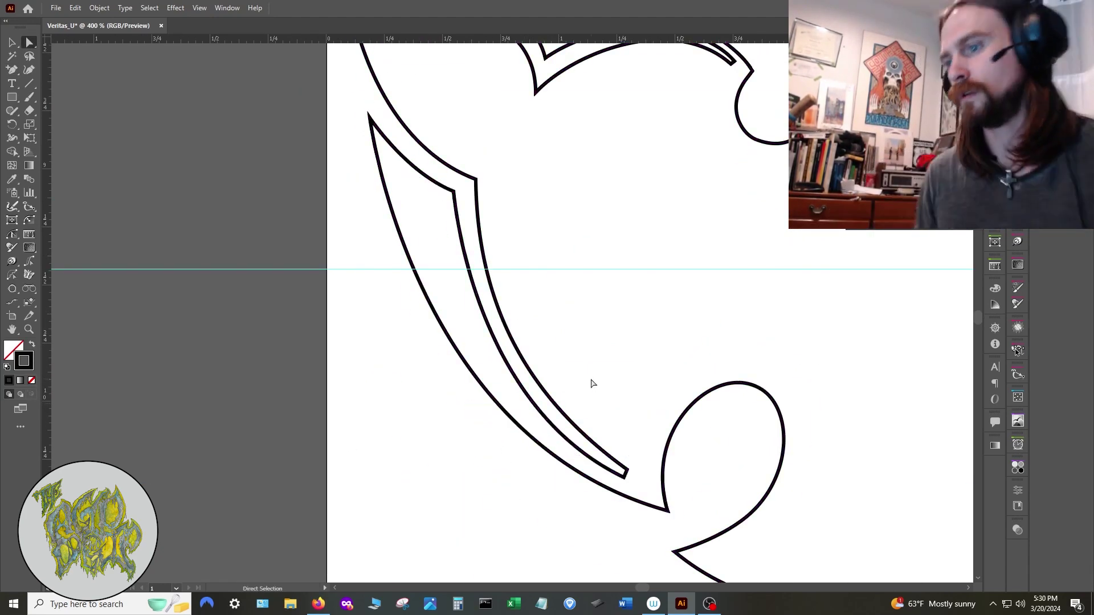
pyautogui.scroll(-1, 591, 384)
# Adjust the curve handles of the round curl at the end of the left scroll
pyautogui.moveTo(527, 228); pyautogui.dragTo(494, 484)
pyautogui.scroll(-2, 497, 483)
pyautogui.scroll(3, 592, 469)
pyautogui.moveTo(590, 463); pyautogui.dragTo(600, 445)
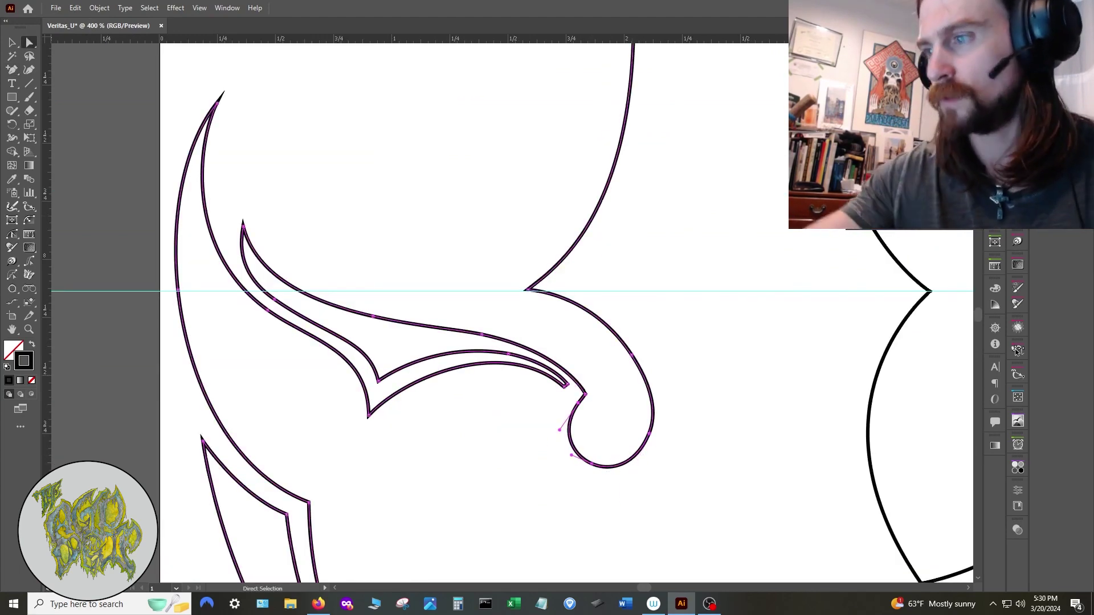
pyautogui.hotkey('ctrl', 'z')
pyautogui.press('a')
pyautogui.moveTo(683, 433); pyautogui.dragTo(675, 426)
pyautogui.scroll(-5, 676, 426)
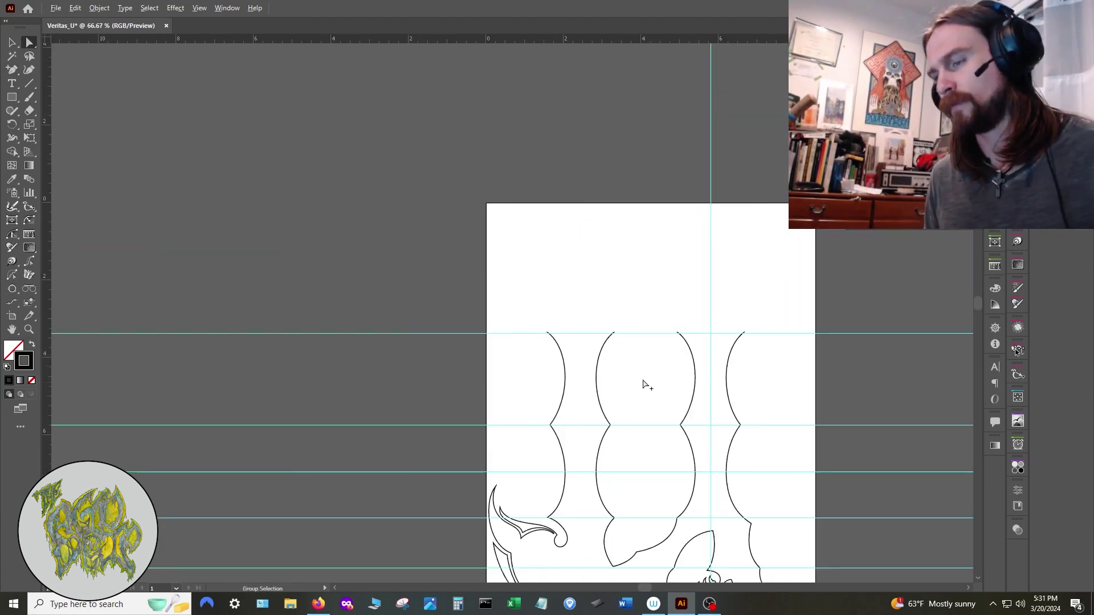
# Make the red sketch of the upper ornaments visible above the column outlines
pyautogui.click(995, 51)
pyautogui.click(762, 71)
pyautogui.moveTo(638, 207); pyautogui.dragTo(510, 183)
pyautogui.scroll(2, 510, 183)
pyautogui.click(995, 51)
pyautogui.scroll(-3, 514, 390)
pyautogui.scroll(2, 514, 390)
# Unlock the guides and align the upper horizontal guide with the tops of the column outlines
pyautogui.rightClick(491, 423)
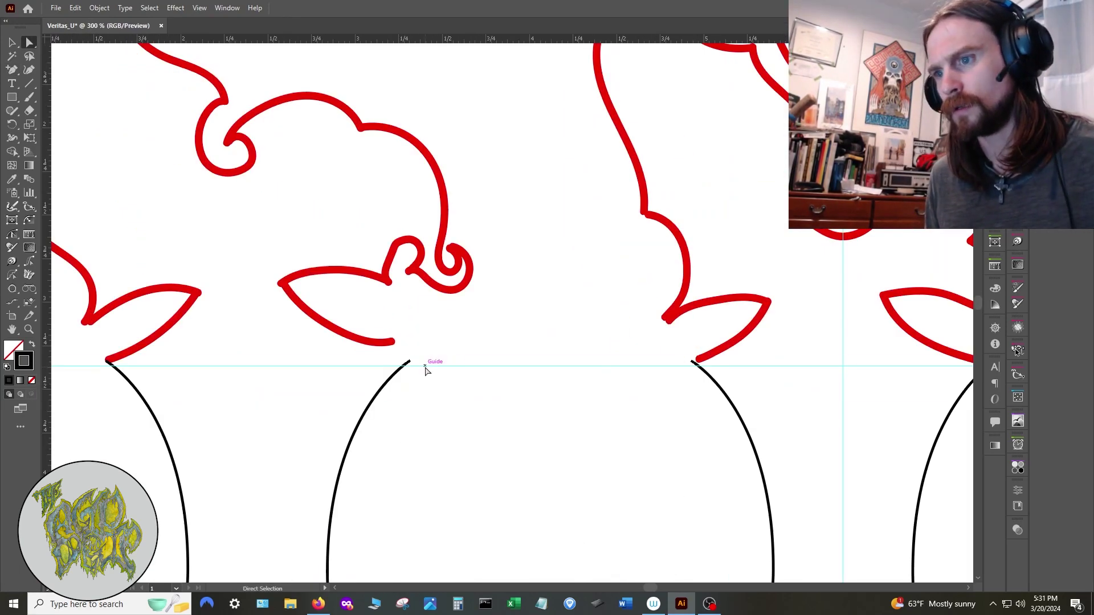
pyautogui.click(425, 368)
pyautogui.scroll(-2, 591, 390)
pyautogui.rightClick(572, 407)
pyautogui.scroll(-3, 577, 385)
pyautogui.click(995, 51)
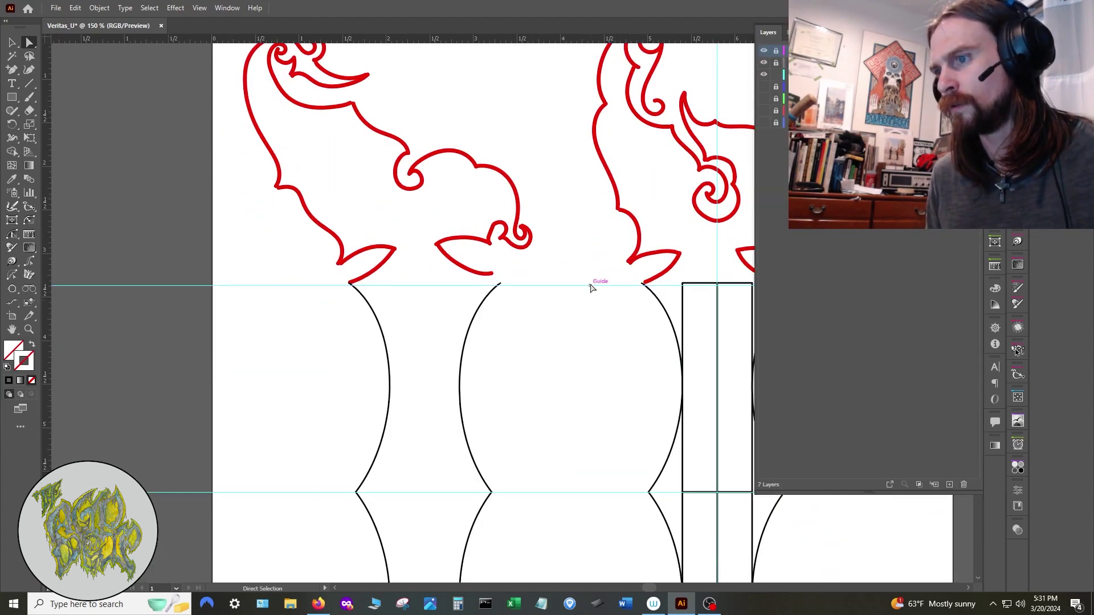
pyautogui.scroll(2, 591, 288)
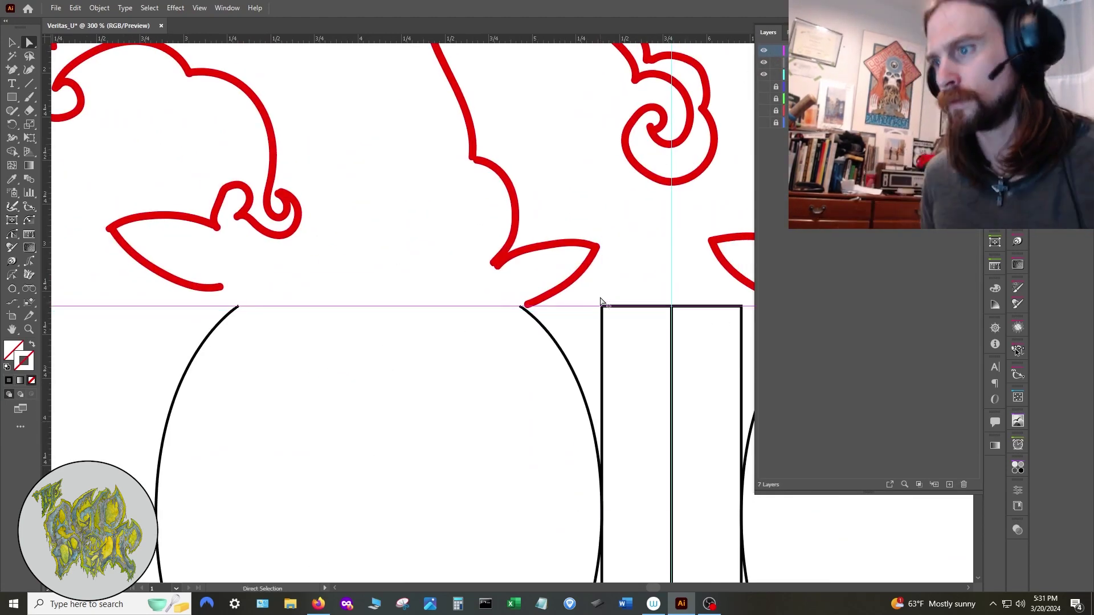
pyautogui.scroll(-4, 601, 302)
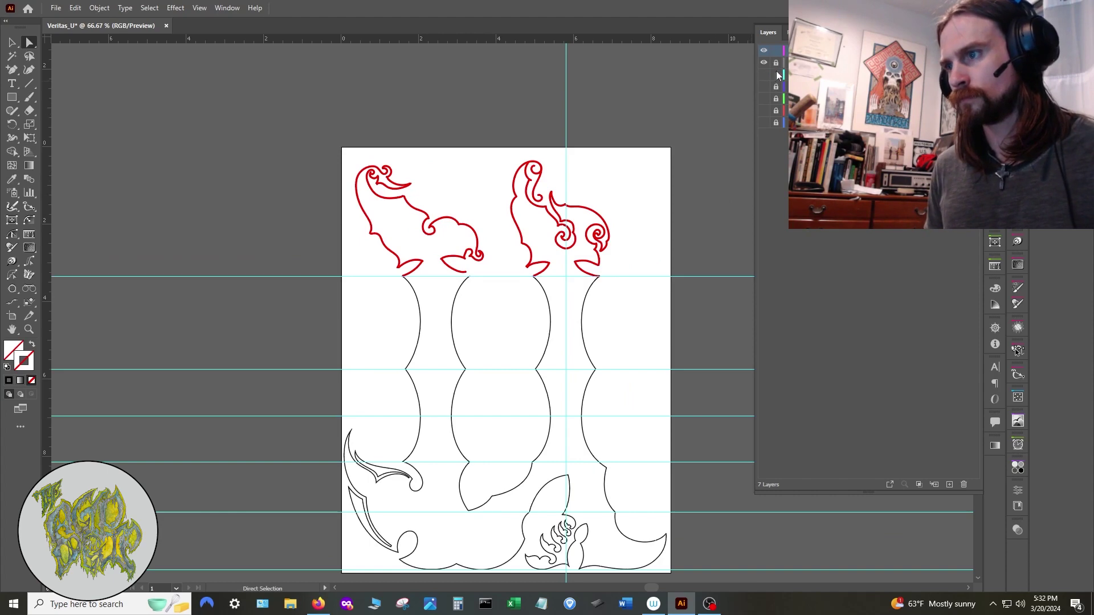
# Show the spacing rectangles' layer and release the vertical guide between the right-hand columns into a line
pyautogui.click(777, 72)
pyautogui.scroll(4, 363, 260)
pyautogui.press('v')
pyautogui.scroll(-5, 513, 337)
pyautogui.click(763, 74)
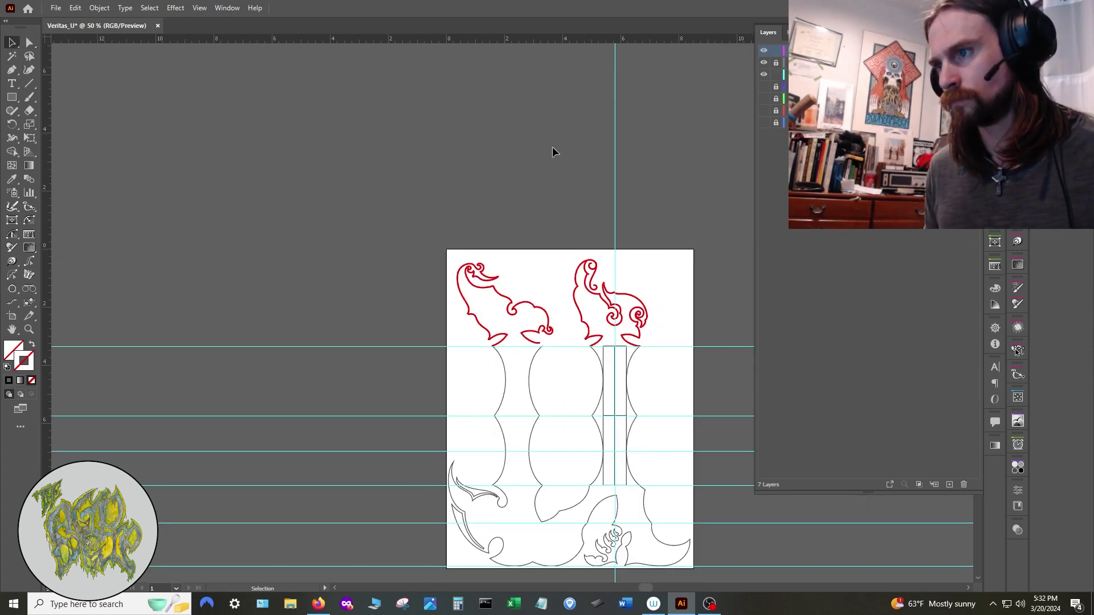
pyautogui.click(616, 408)
pyautogui.scroll(4, 663, 328)
pyautogui.rightClick(629, 134)
pyautogui.click(669, 298)
pyautogui.scroll(-3, 775, 155)
pyautogui.rightClick(697, 88)
pyautogui.click(734, 251)
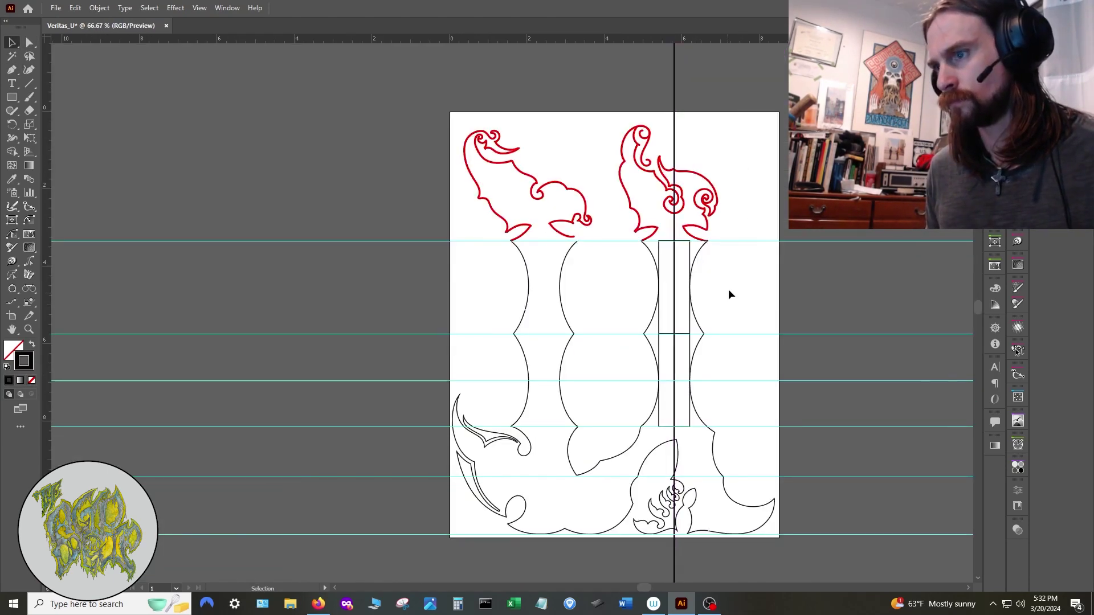
# Copy the spacing rectangles and vertical centre line into the gap between the two left-hand column outlines
pyautogui.scroll(4, 692, 332)
pyautogui.scroll(-3, 666, 325)
pyautogui.click(995, 38)
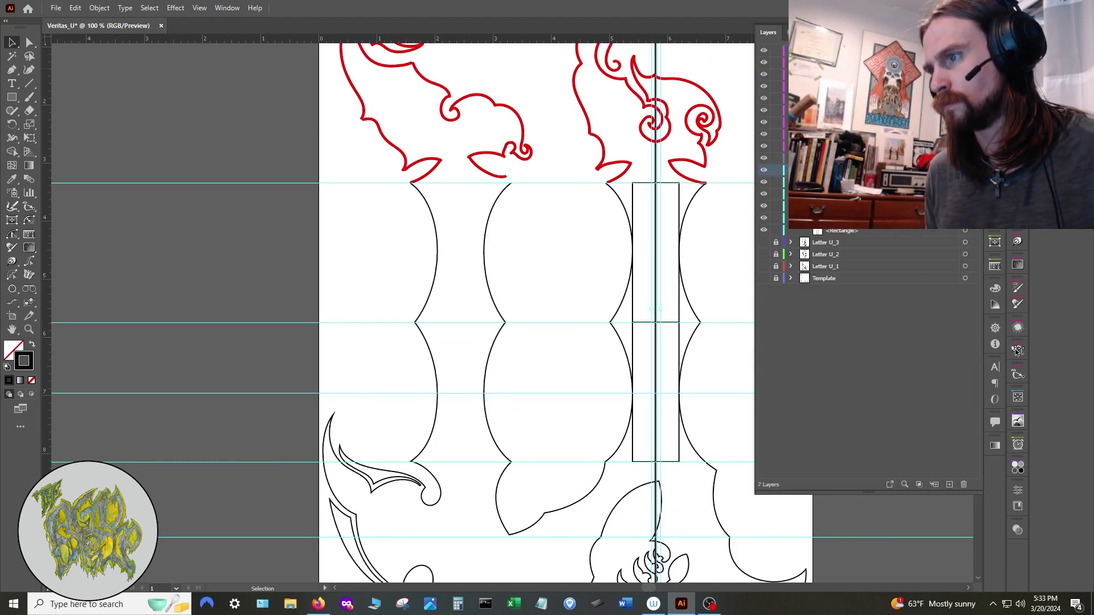
pyautogui.hotkey('ctrl', '=')
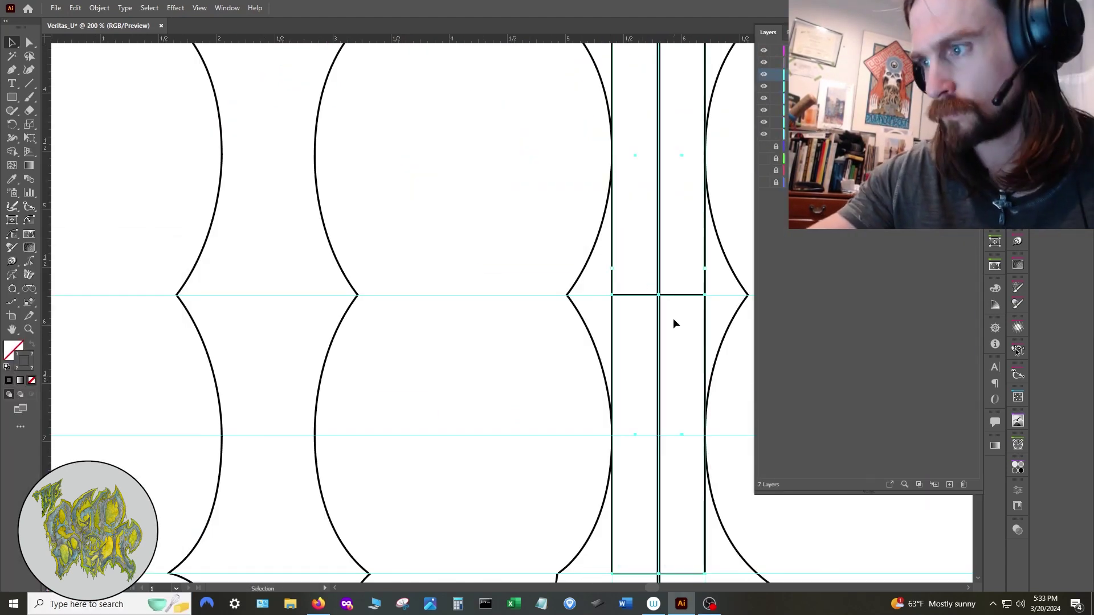
pyautogui.moveTo(659, 295); pyautogui.dragTo(270, 294)
pyautogui.hotkey('ctrl', '-')
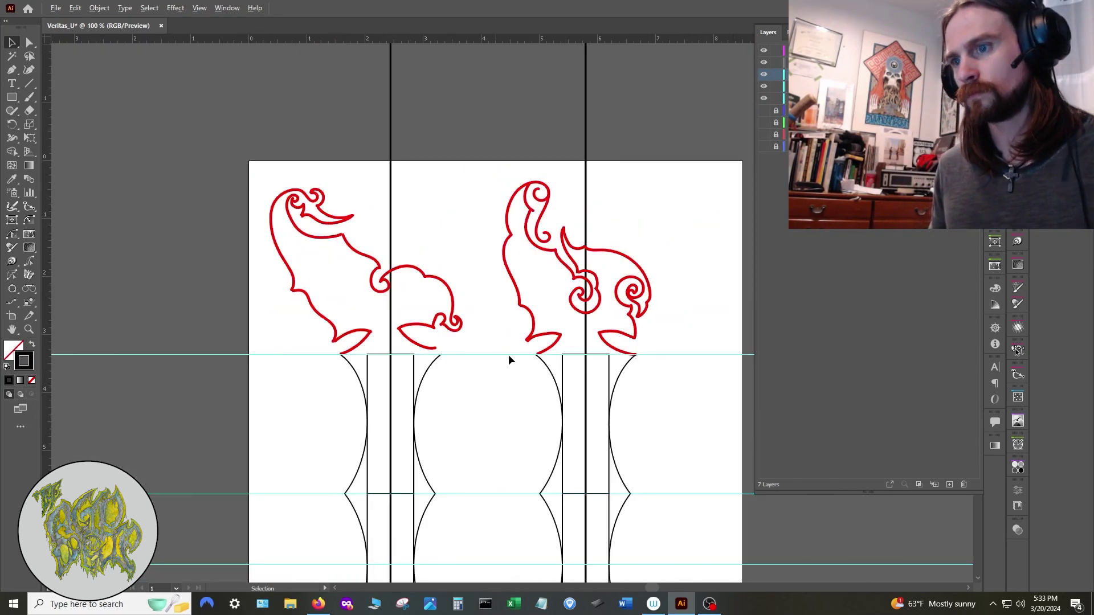
# Collapse the spacing rectangles' layer and lock it together with the sketch layer
pyautogui.click(391, 104)
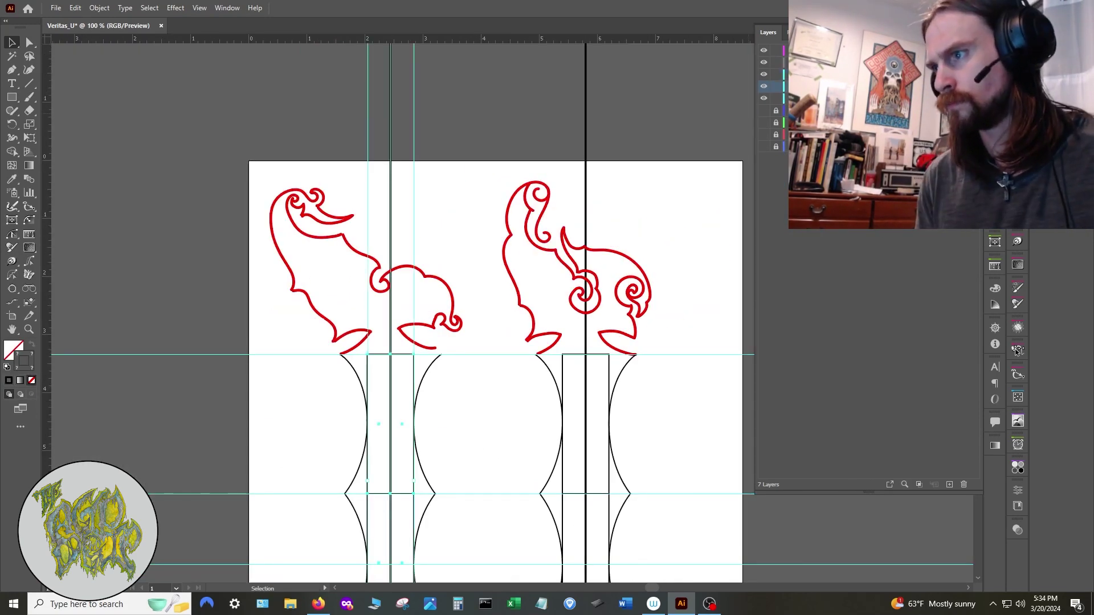
pyautogui.click(791, 74)
pyautogui.moveTo(776, 75); pyautogui.dragTo(777, 63)
# Trace the red leaf above the leftmost column with the Pen tool, continuing from the column's open top end
pyautogui.scroll(3, 424, 358)
pyautogui.moveTo(332, 230); pyautogui.dragTo(423, 282)
pyautogui.press('p')
pyautogui.click(815, 50)
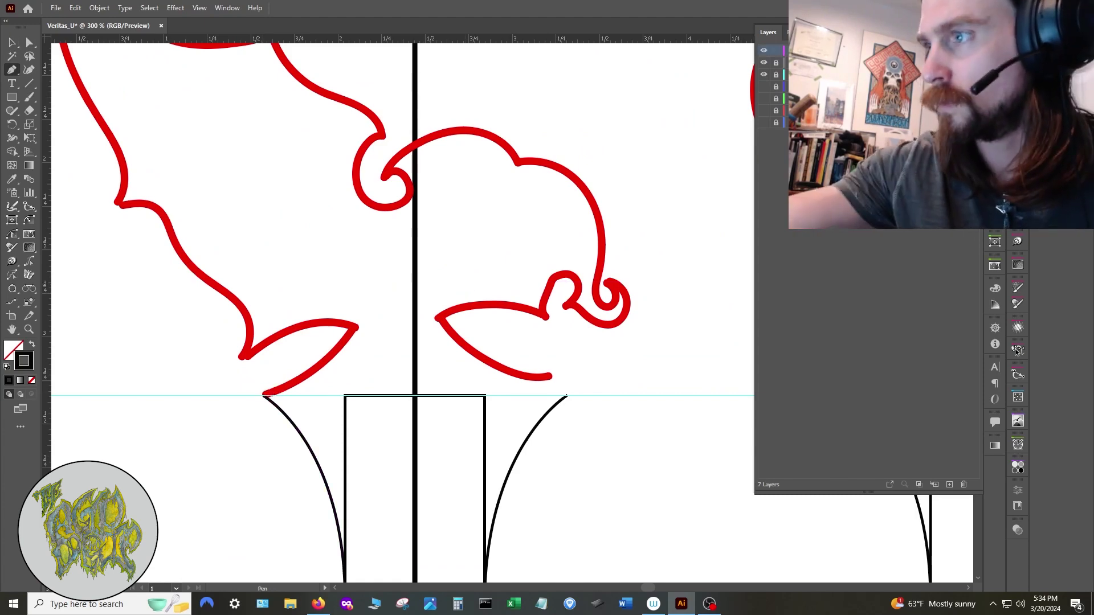
pyautogui.click(264, 396)
pyautogui.moveTo(356, 327); pyautogui.dragTo(372, 271)
pyautogui.moveTo(196, 421); pyautogui.dragTo(207, 402)
pyautogui.moveTo(256, 336); pyautogui.dragTo(380, 418)
# Continue the path along the wavy red stroke above the leaf to the next notch and adjust its handles
pyautogui.press('a')
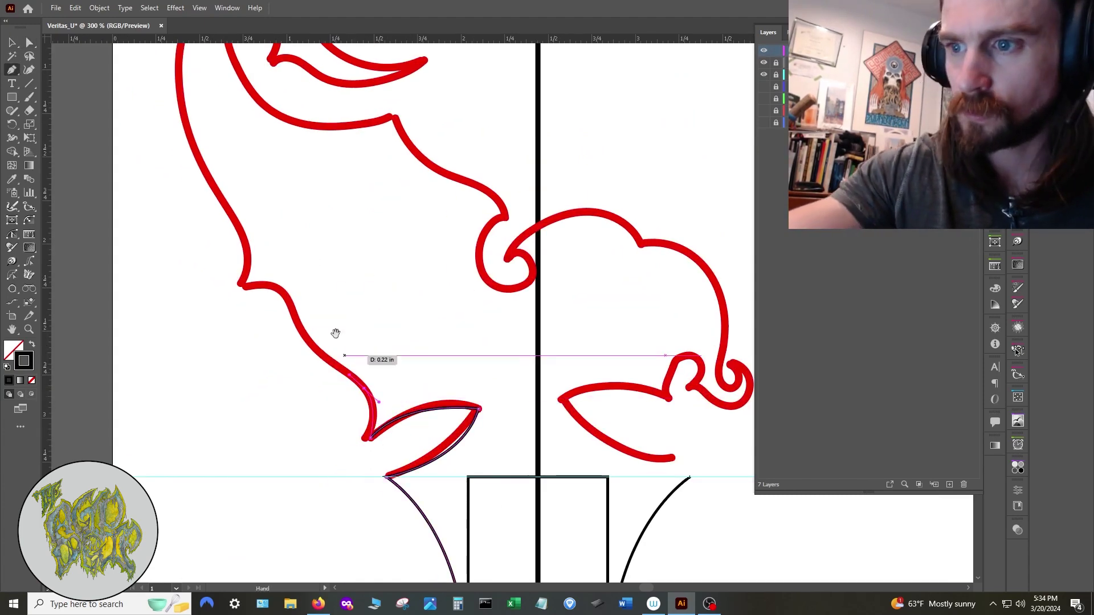
pyautogui.moveTo(336, 334); pyautogui.dragTo(371, 426)
pyautogui.moveTo(325, 397); pyautogui.dragTo(317, 336)
pyautogui.scroll(3, 327, 390)
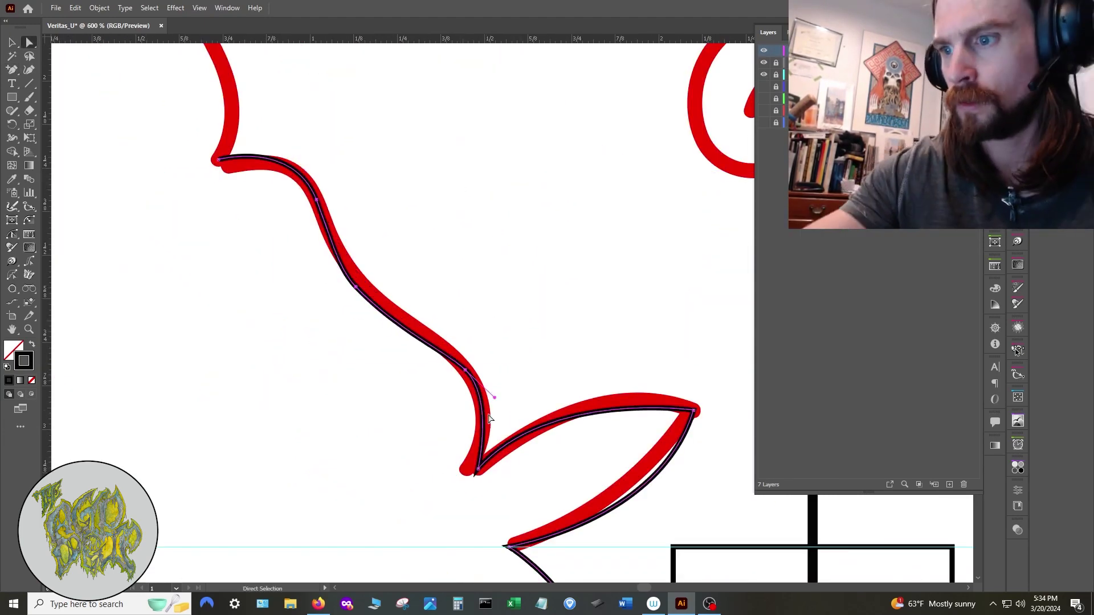
pyautogui.moveTo(497, 419); pyautogui.dragTo(489, 422)
pyautogui.click(316, 199)
pyautogui.moveTo(433, 114); pyautogui.dragTo(582, 277)
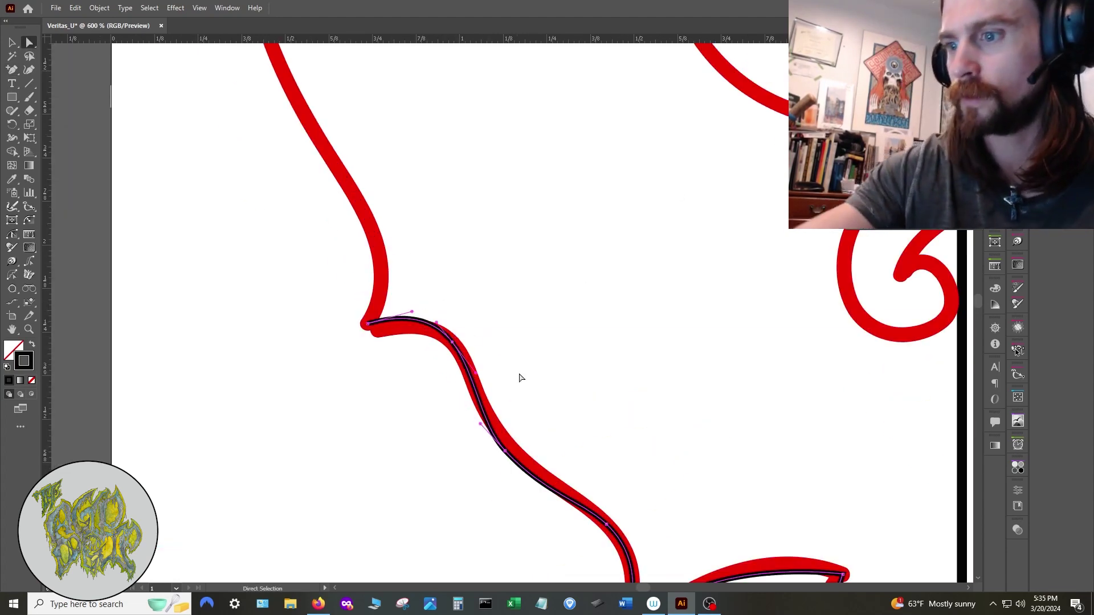
# Continue the path from the notch along the long outer red stroke and over the arch with the Pen tool
pyautogui.moveTo(490, 145); pyautogui.dragTo(545, 360)
pyautogui.press('p')
pyautogui.click(424, 538)
pyautogui.moveTo(416, 420); pyautogui.dragTo(324, 294)
pyautogui.moveTo(315, 173); pyautogui.dragTo(395, 444)
pyautogui.moveTo(405, 277); pyautogui.dragTo(464, 160)
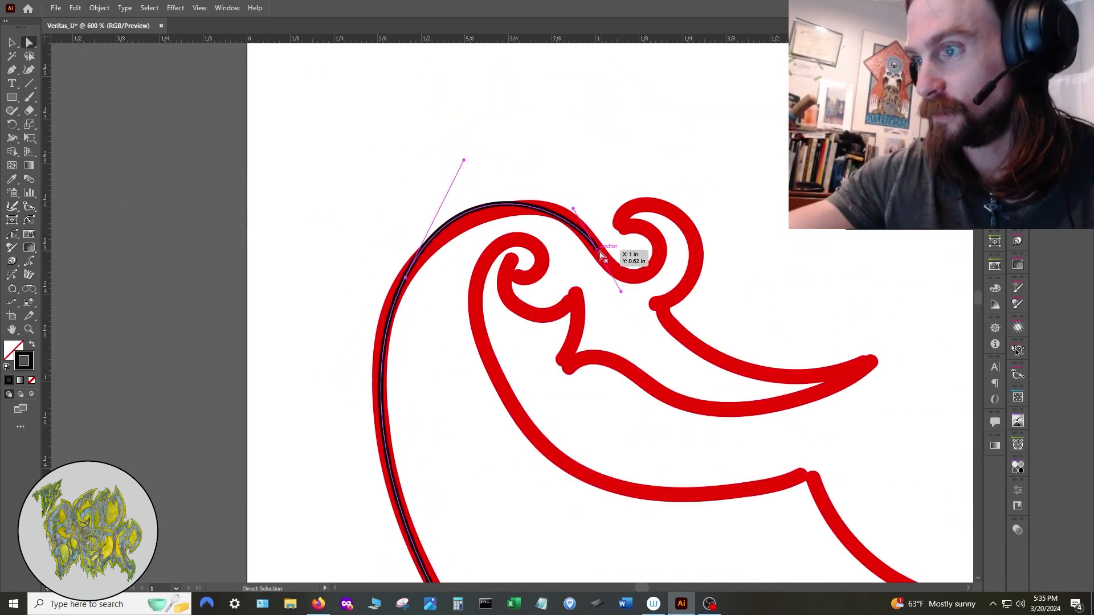
# Adjust the anchor points and handles of the top arch so the path stays centred on the red stroke
pyautogui.scroll(1, 430, 338)
pyautogui.hscroll(-1, 430, 338)
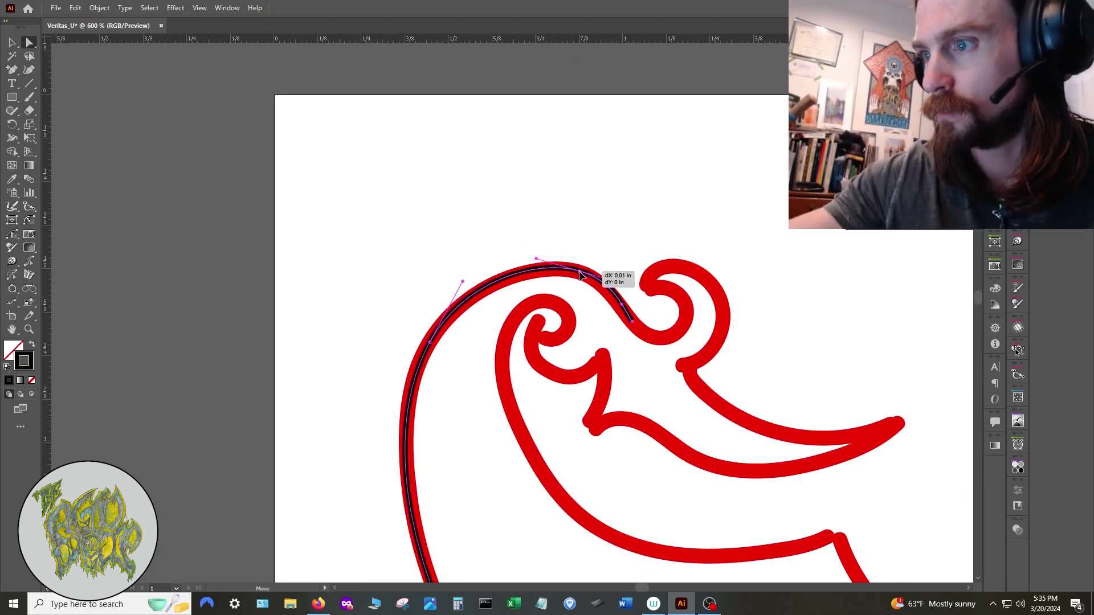
pyautogui.scroll(3, 599, 268)
pyautogui.click(412, 290)
pyautogui.keyDown('alt'); pyautogui.click(549, 289); pyautogui.keyUp('alt')
pyautogui.press('a')
pyautogui.moveTo(622, 245); pyautogui.dragTo(610, 248)
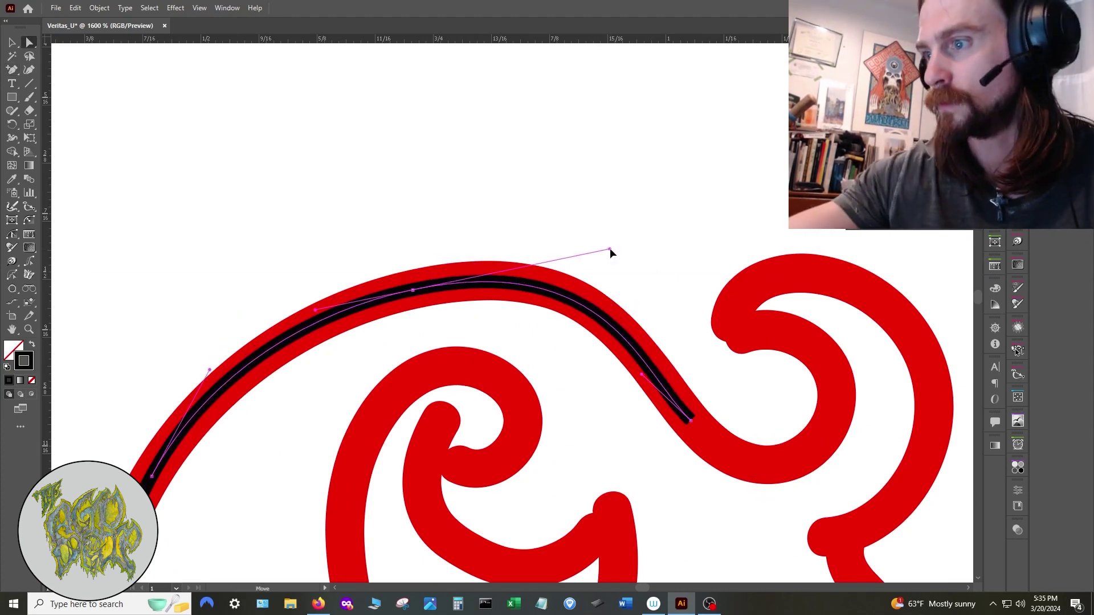
# Extend the path from the arch through the dip beneath the hooked curl and adjust its handles
pyautogui.click(691, 421)
pyautogui.moveTo(815, 444); pyautogui.dragTo(873, 383)
pyautogui.press('a')
pyautogui.click(690, 421)
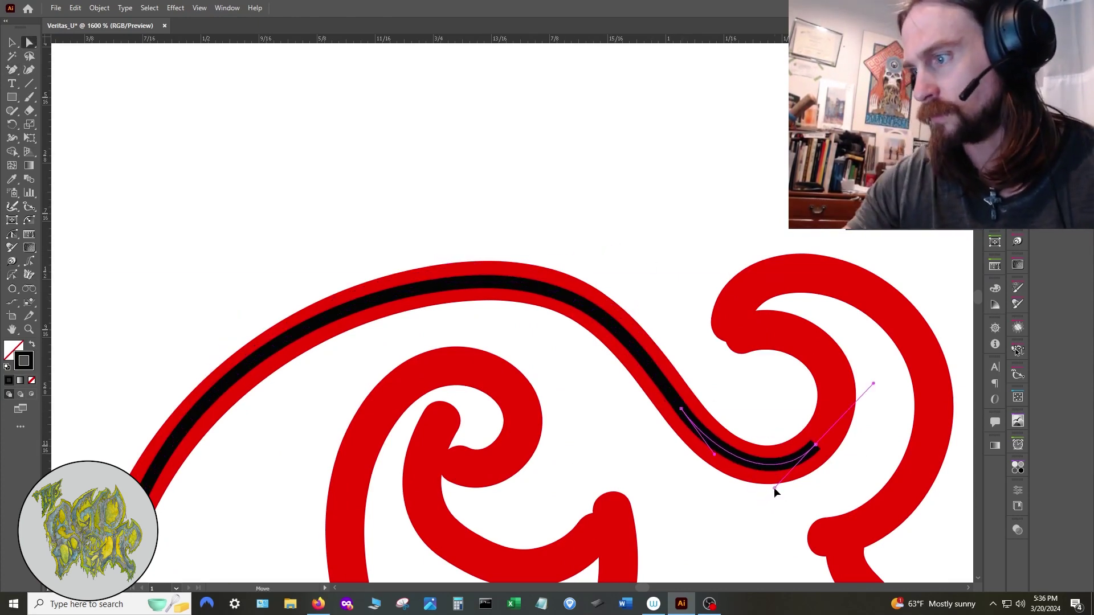
pyautogui.scroll(-2, 774, 489)
pyautogui.click(577, 388)
pyautogui.scroll(-1, 578, 391)
pyautogui.scroll(2, 596, 412)
# Trace the hooked curl around its tip to the notch below and add an anchor point to the path
pyautogui.press('p')
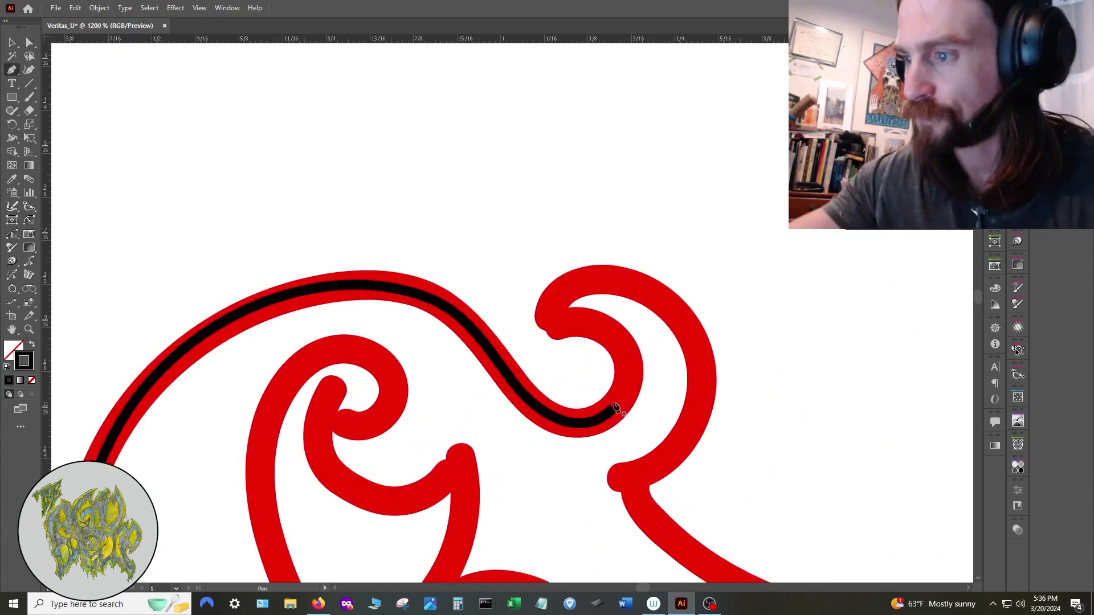
pyautogui.moveTo(542, 524); pyautogui.dragTo(508, 563)
pyautogui.press('+')
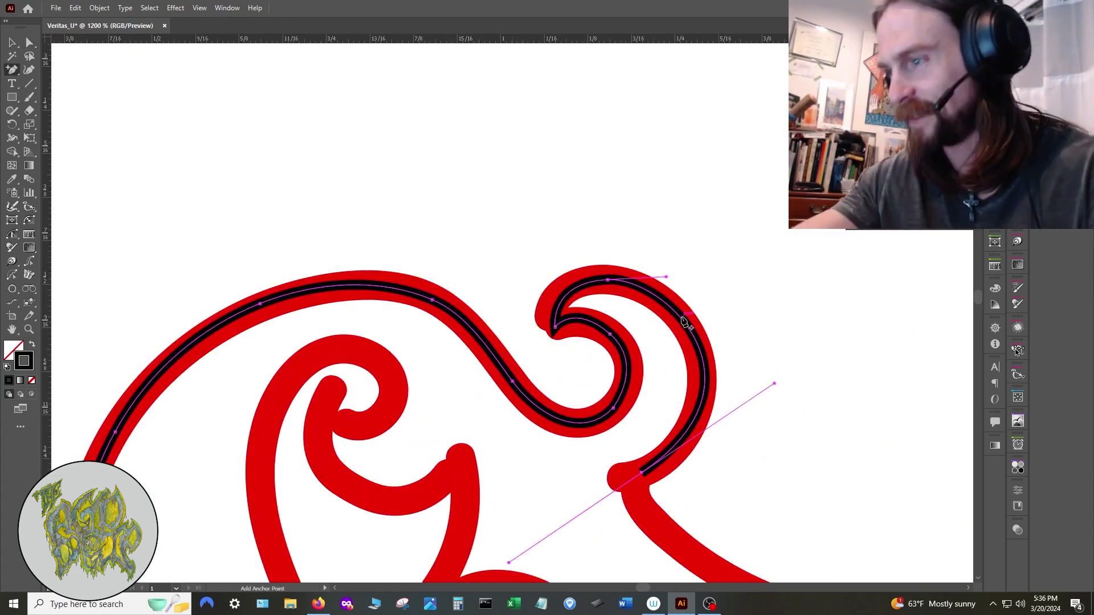
pyautogui.click(587, 284)
pyautogui.press('a')
# Refine the hook's inner curve with another anchor point and adjusted handles
pyautogui.scroll(3, 613, 299)
pyautogui.click(457, 373)
pyautogui.scroll(-2, 545, 319)
pyautogui.press('+')
pyautogui.click(577, 456)
pyautogui.press('a')
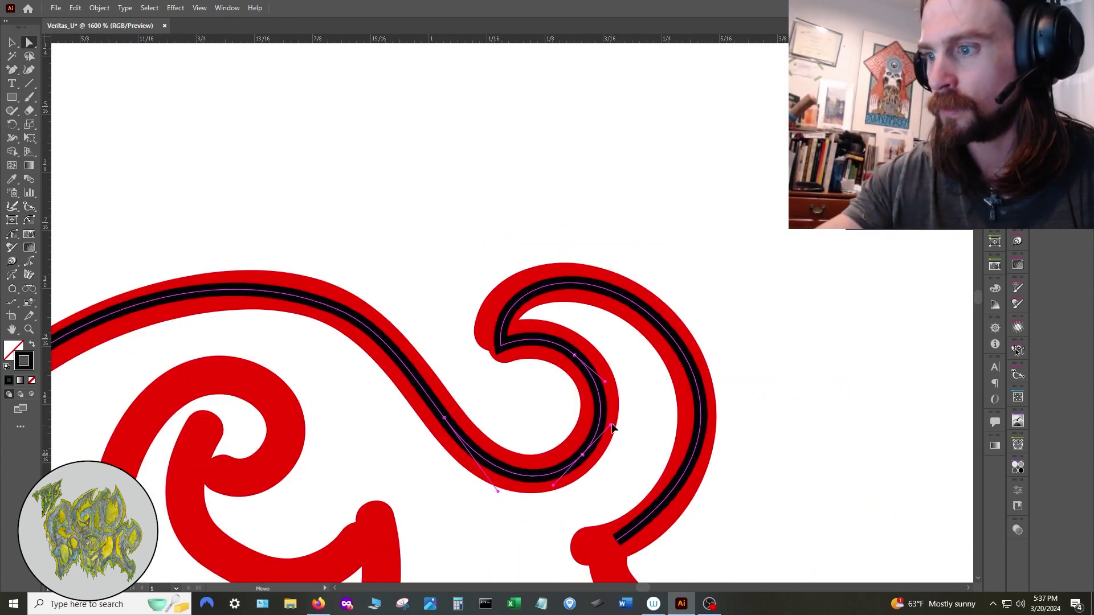
# Trace the tapering stroke from the hook's notch to the horn's pointed tip and adjust the notch's anchors and handles
pyautogui.scroll(-3, 690, 439)
pyautogui.scroll(2, 695, 480)
pyautogui.press('p')
pyautogui.click(639, 474)
pyautogui.moveTo(705, 466); pyautogui.dragTo(963, 383)
pyautogui.press('a')
pyautogui.click(470, 391)
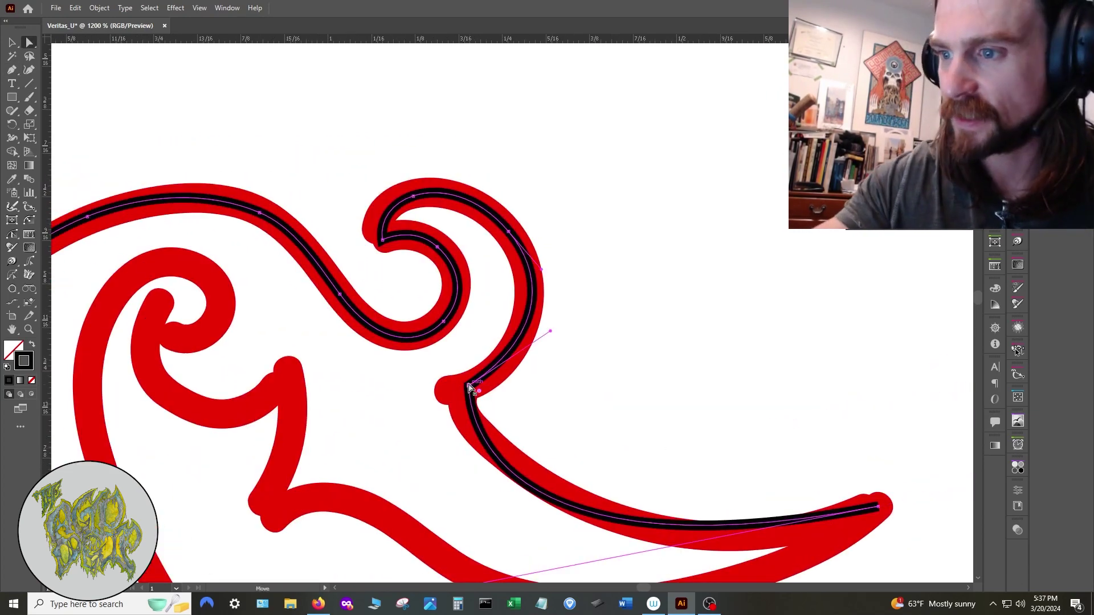
pyautogui.moveTo(468, 392); pyautogui.dragTo(456, 395)
pyautogui.click(713, 461)
pyautogui.click(634, 353)
pyautogui.scroll(1, 723, 292)
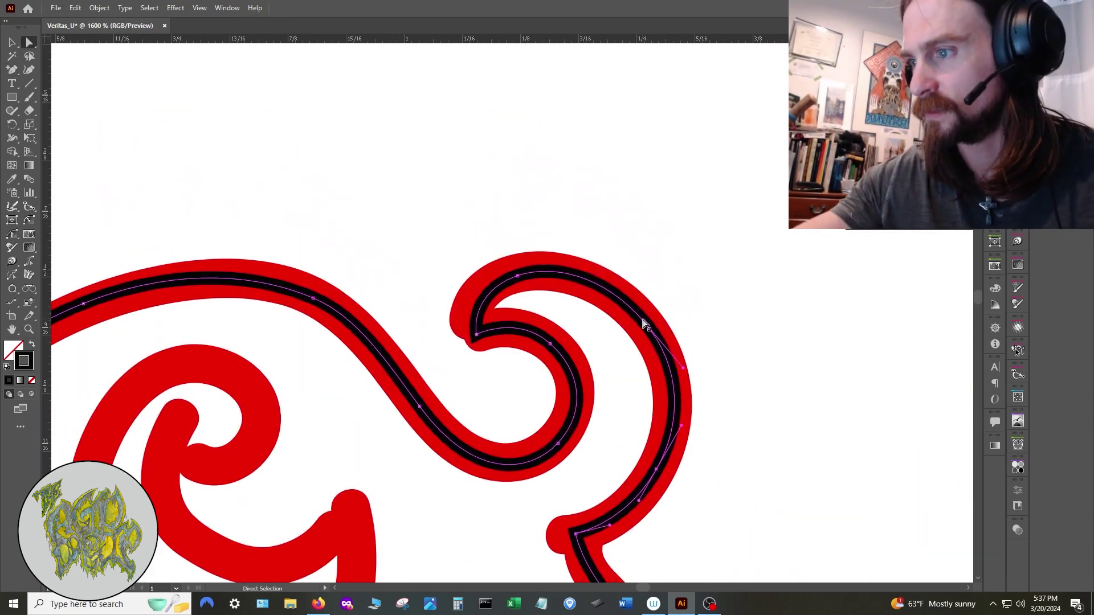
# Reshape the path where the arch descends toward the hooked curl, forming a small pointed corner
pyautogui.scroll(-8, 710, 501)
pyautogui.scroll(3, 267, 159)
pyautogui.click(510, 299)
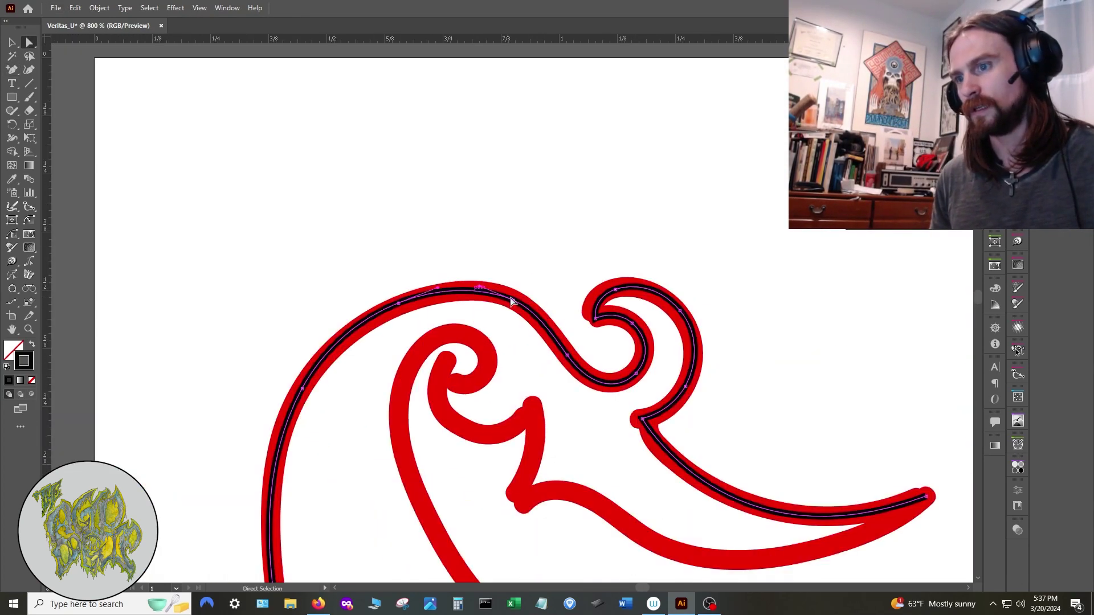
pyautogui.press('a')
pyautogui.scroll(2, 640, 206)
pyautogui.moveTo(431, 422); pyautogui.dragTo(452, 390)
pyautogui.click(494, 502)
pyautogui.moveTo(474, 473); pyautogui.dragTo(465, 468)
pyautogui.scroll(-1, 615, 214)
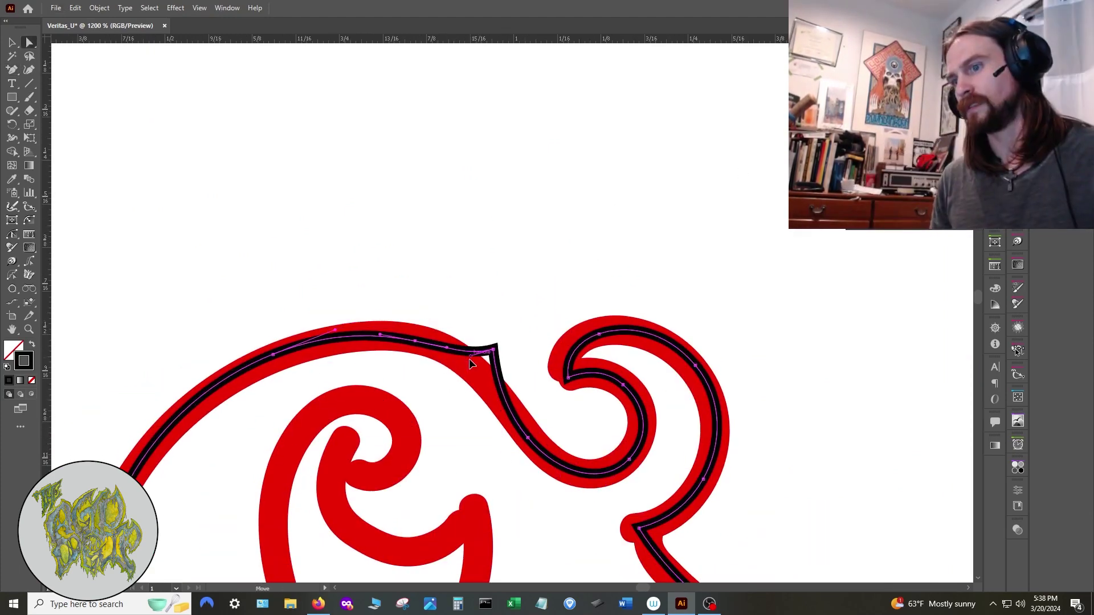
# Trace the inner red stroke below the arch up and around the small spiral with the Pen tool
pyautogui.scroll(-6, 470, 363)
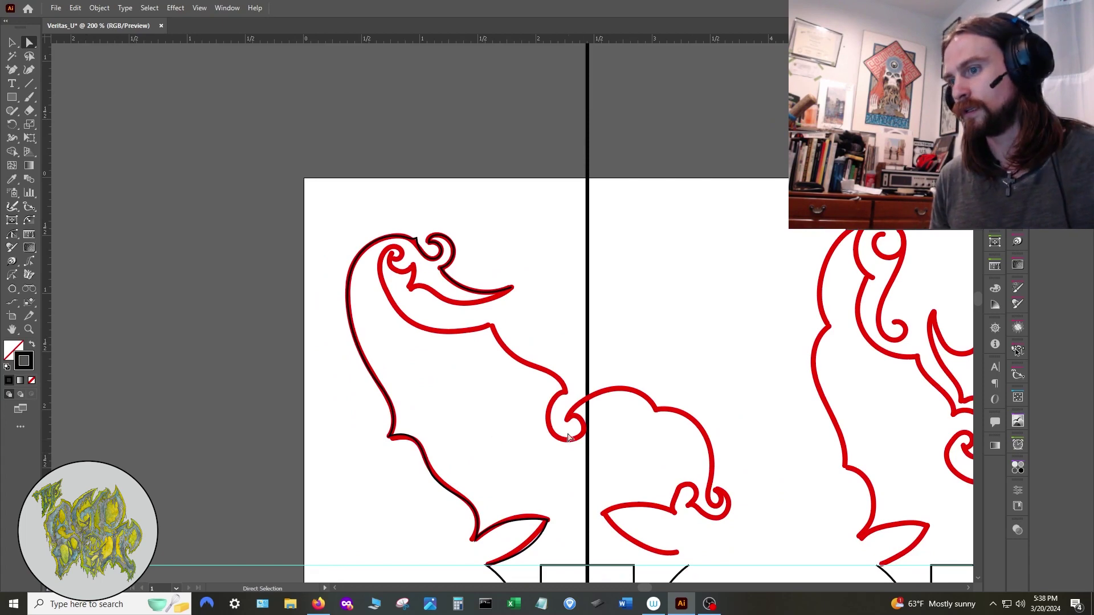
pyautogui.scroll(3, 541, 414)
pyautogui.press('p')
pyautogui.moveTo(399, 524); pyautogui.dragTo(398, 520)
pyautogui.moveTo(398, 520); pyautogui.dragTo(347, 374)
pyautogui.moveTo(674, 447); pyautogui.dragTo(905, 357)
pyautogui.press('a')
pyautogui.scroll(3, 533, 384)
pyautogui.click(537, 368)
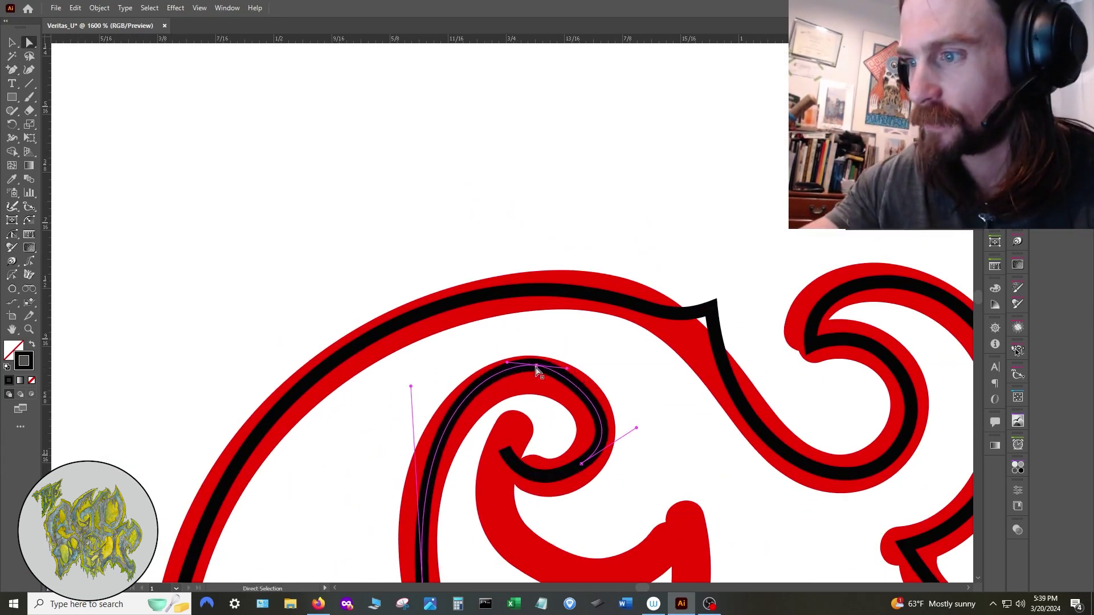
# Adjust the handles of the long curve leading into the inner spiral to follow the red stroke
pyautogui.scroll(-6, 589, 460)
pyautogui.moveTo(464, 249); pyautogui.dragTo(456, 266)
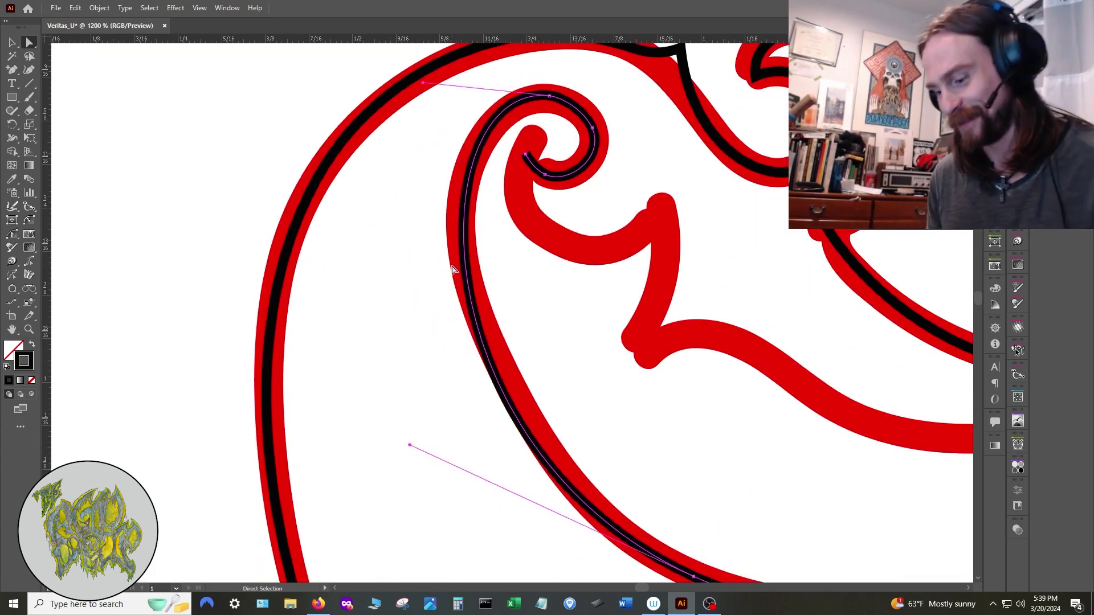
pyautogui.moveTo(445, 90); pyautogui.dragTo(413, 86)
pyautogui.moveTo(410, 445); pyautogui.dragTo(418, 424)
pyautogui.press('+')
pyautogui.press('a')
# Continue the spiral's path through the spike and notch, then along the wavy lower stroke toward the horn's tip
pyautogui.scroll(5, 527, 403)
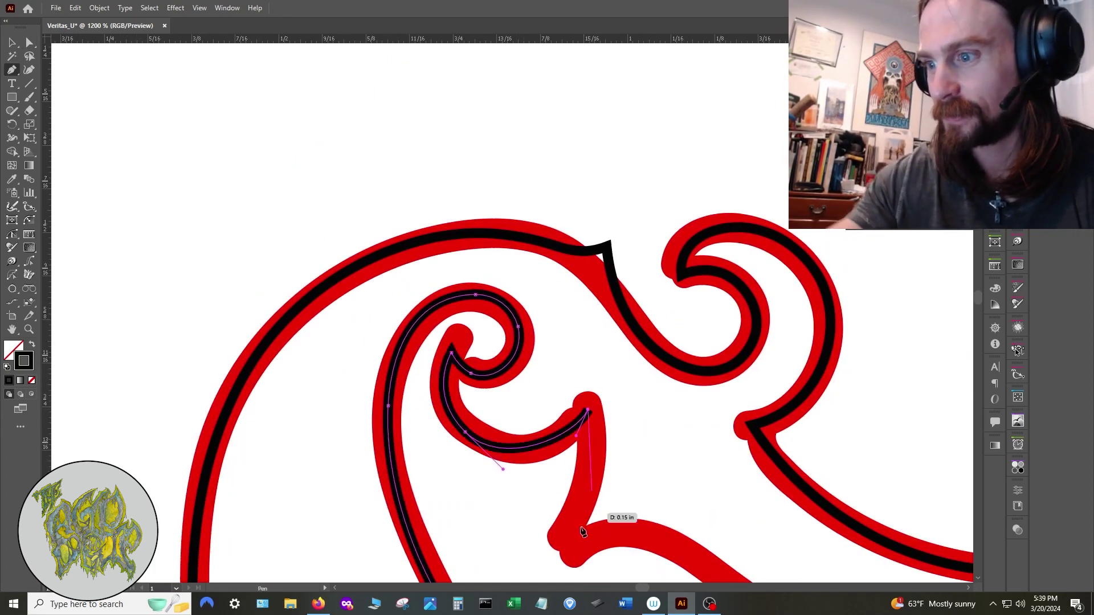
pyautogui.moveTo(513, 472); pyautogui.dragTo(558, 502)
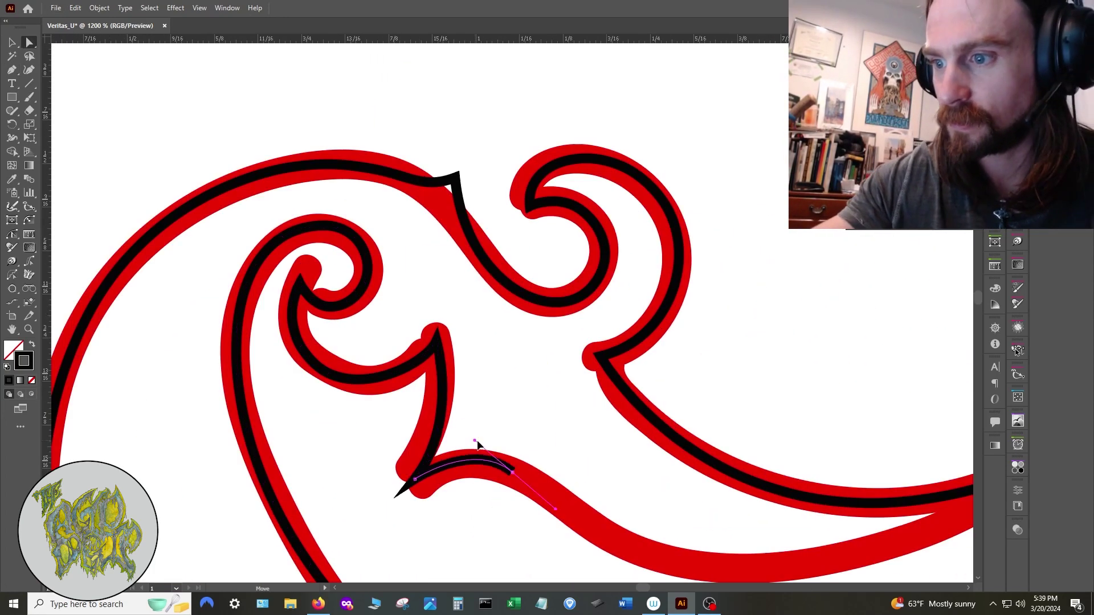
pyautogui.scroll(-2, 478, 444)
pyautogui.press('a')
pyautogui.scroll(2, 440, 443)
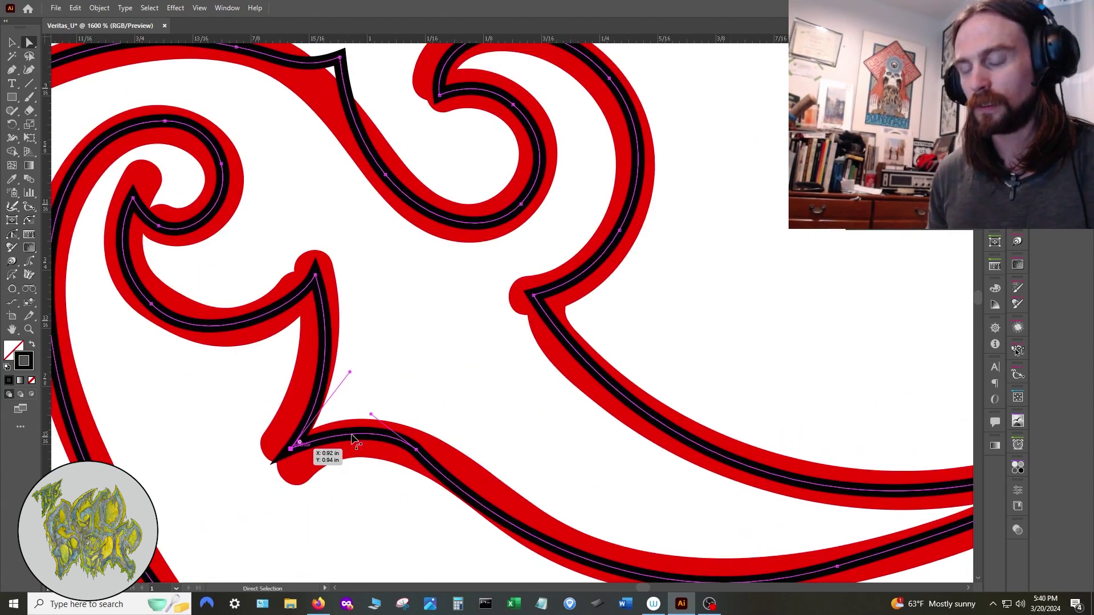
# Reposition the notch below the spike and adjust the handles of the wavy curve beside it
pyautogui.click(379, 438)
pyautogui.moveTo(402, 391); pyautogui.dragTo(400, 406)
pyautogui.moveTo(296, 446); pyautogui.dragTo(299, 450)
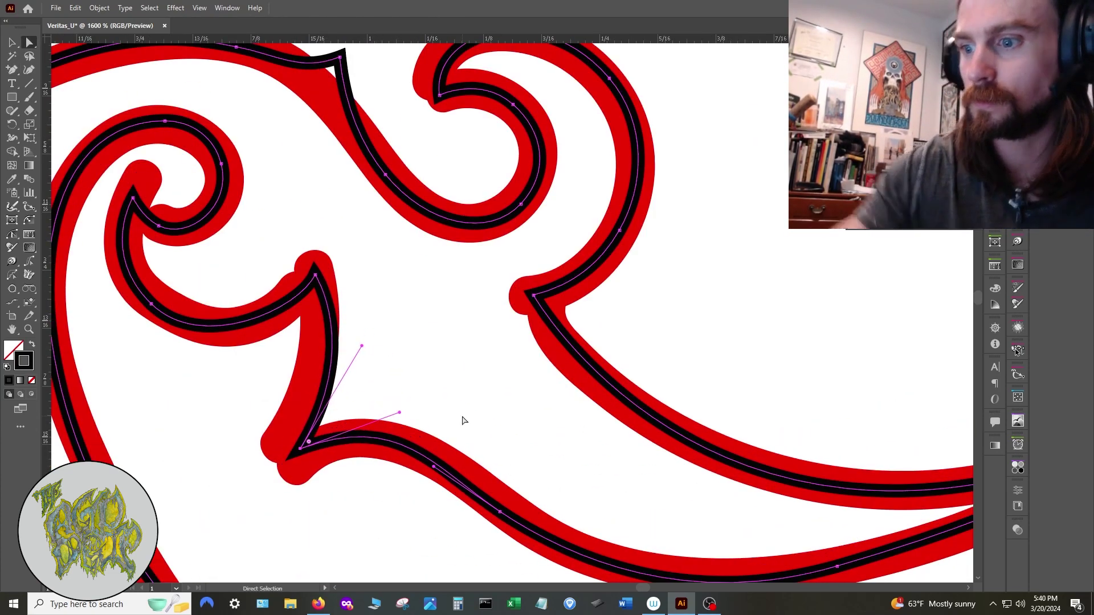
pyautogui.scroll(-2, 464, 420)
# Move the anchor on the horn's lower edge and adjust the curve handles up to its pointed tip
pyautogui.scroll(1, 738, 538)
pyautogui.click(607, 471)
pyautogui.moveTo(607, 470); pyautogui.dragTo(546, 480)
pyautogui.moveTo(736, 426); pyautogui.dragTo(685, 473)
pyautogui.moveTo(434, 487); pyautogui.dragTo(484, 484)
pyautogui.moveTo(685, 473); pyautogui.dragTo(653, 474)
pyautogui.moveTo(509, 495); pyautogui.dragTo(464, 491)
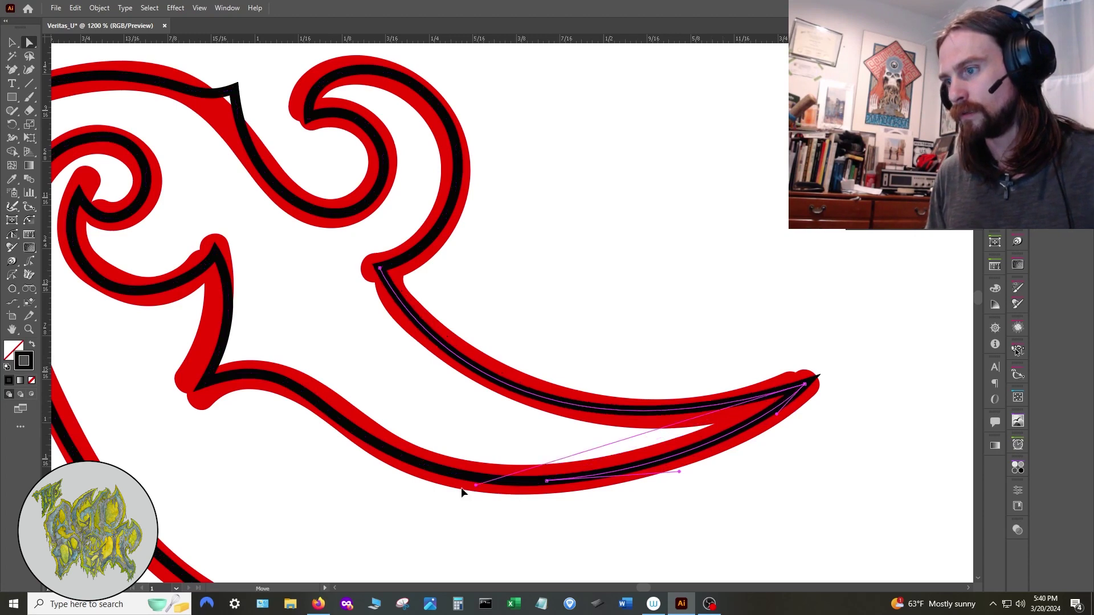
# Adjust the pointed upper tip of the narrow blade in the lower-left ornament
pyautogui.scroll(-3, 458, 399)
pyautogui.scroll(-2, 527, 447)
pyautogui.scroll(3, 570, 467)
pyautogui.click(374, 378)
pyautogui.scroll(-4, 381, 370)
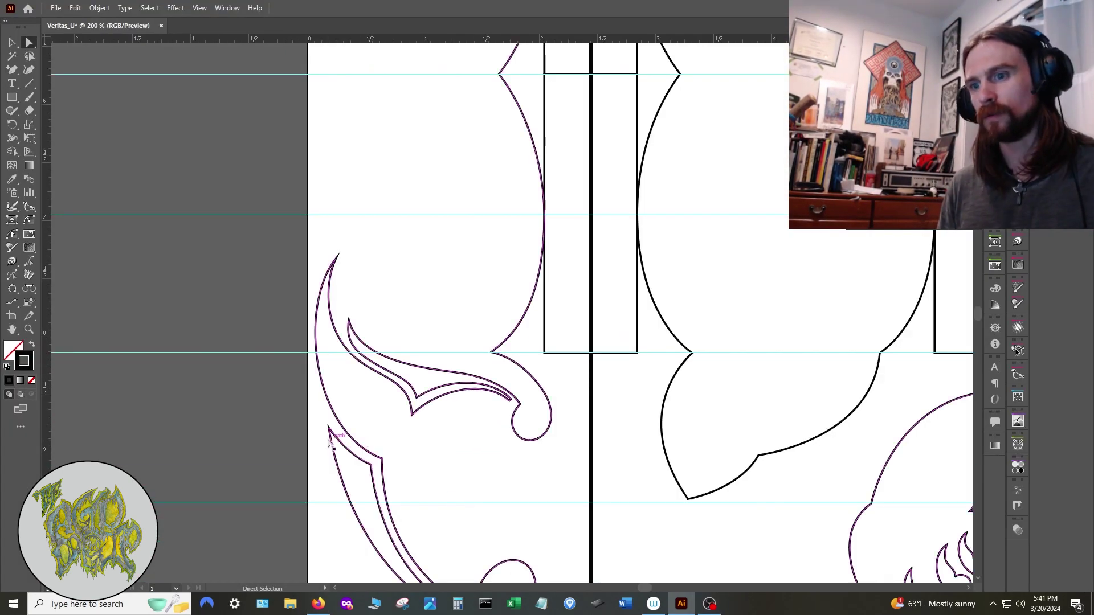
pyautogui.scroll(4, 330, 443)
pyautogui.click(322, 388)
pyautogui.scroll(-4, 398, 391)
pyautogui.scroll(-2, 464, 399)
pyautogui.moveTo(392, 386); pyautogui.dragTo(396, 396)
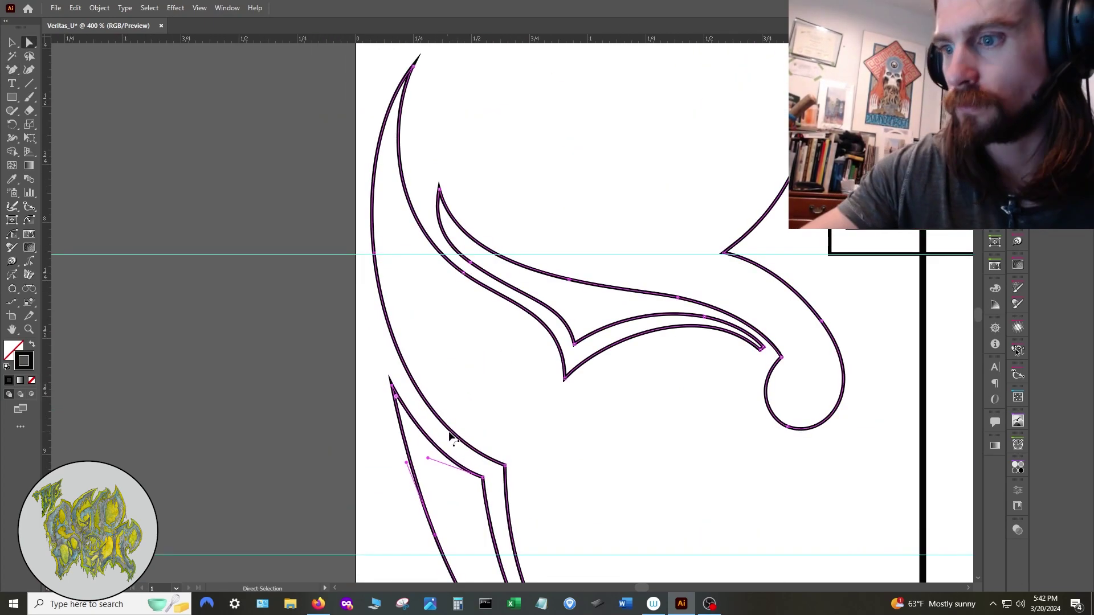
pyautogui.scroll(-3, 509, 435)
# Reposition the corner on the narrow blade's inner edge and smooth the curves on both sides with the handles
pyautogui.press('+')
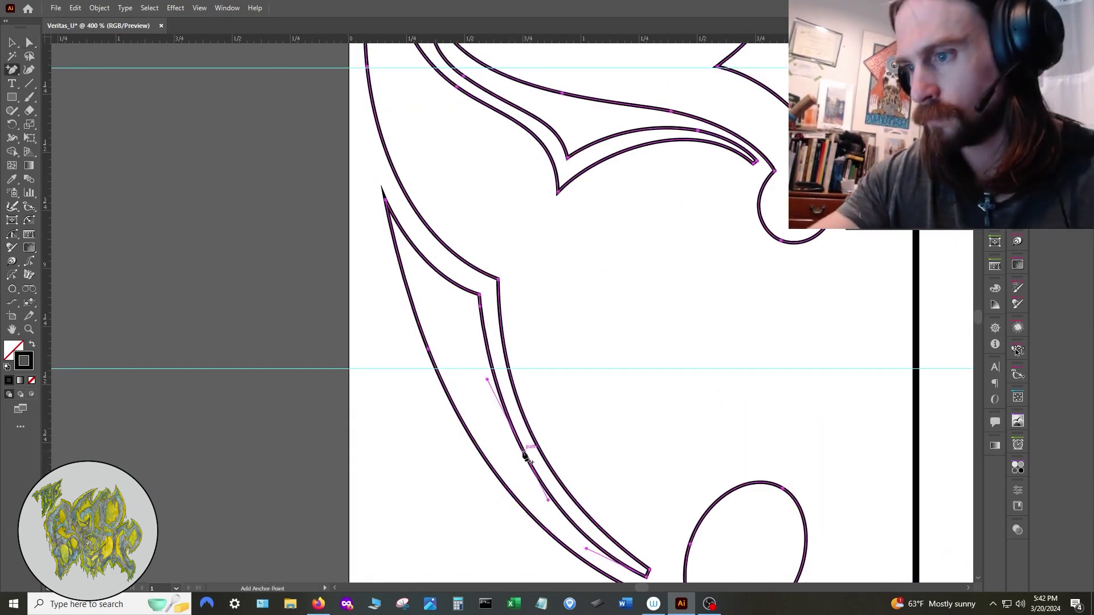
pyautogui.moveTo(485, 292); pyautogui.dragTo(473, 298)
pyautogui.moveTo(486, 506); pyautogui.dragTo(493, 495)
pyautogui.moveTo(412, 280); pyautogui.dragTo(422, 271)
pyautogui.moveTo(474, 297); pyautogui.dragTo(473, 289)
pyautogui.moveTo(422, 262); pyautogui.dragTo(418, 262)
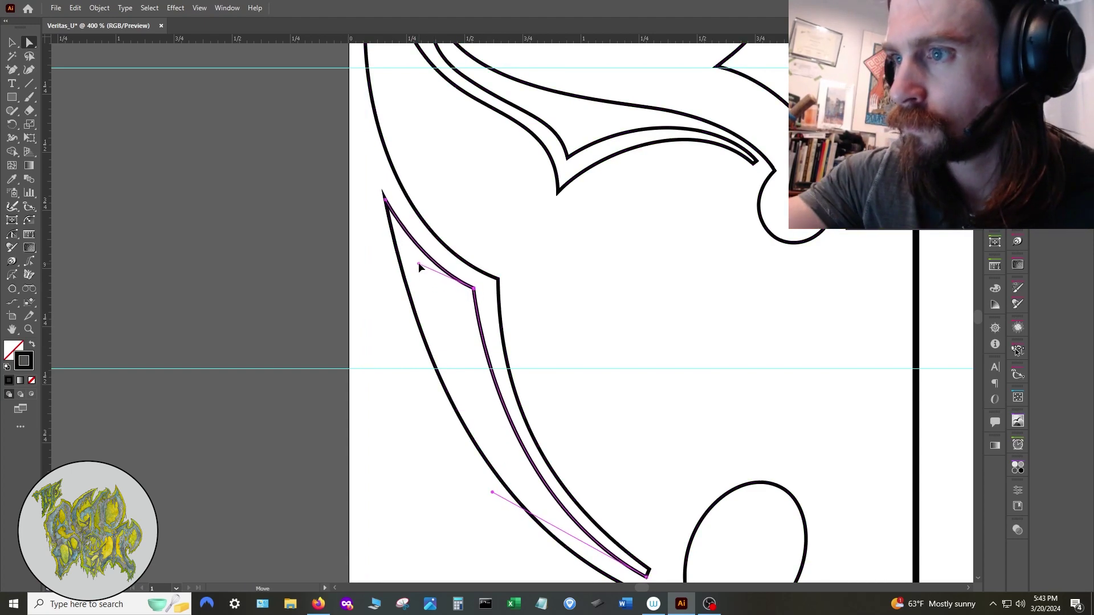
# Copy the traced leaf above the leftmost column and reflect the pasted copy
pyautogui.click(532, 272)
pyautogui.scroll(-4, 532, 272)
pyautogui.scroll(4, 533, 273)
pyautogui.scroll(3, 456, 154)
pyautogui.scroll(-1, 475, 363)
pyautogui.scroll(2, 409, 485)
pyautogui.moveTo(372, 442); pyautogui.dragTo(404, 488)
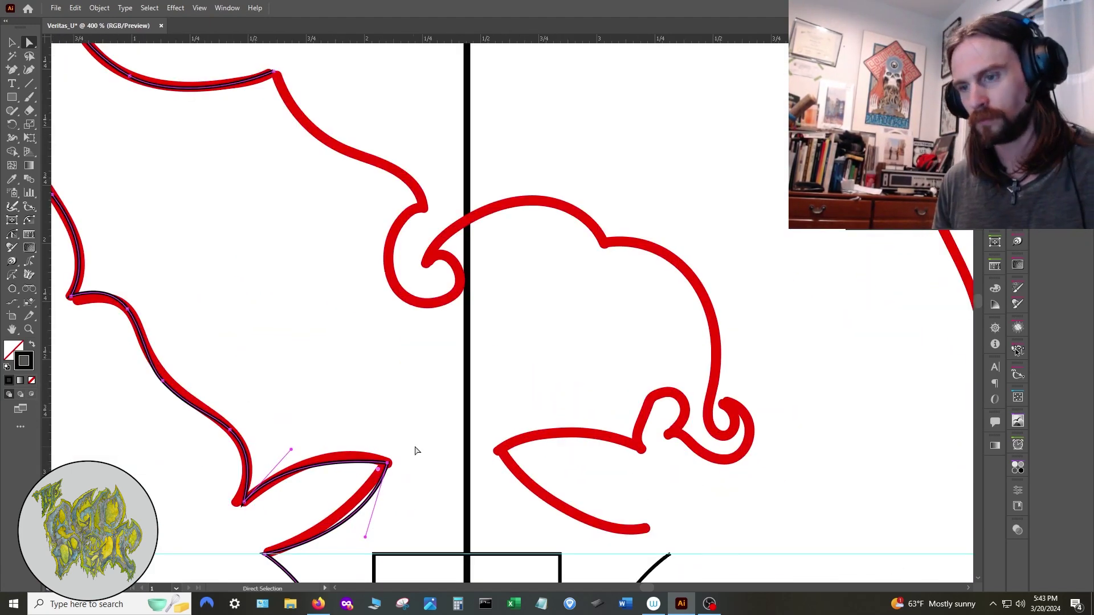
pyautogui.hotkey('ctrl', 'c')
pyautogui.hotkey('ctrl', 'v')
pyautogui.rightClick(439, 409)
pyautogui.click(575, 365)
pyautogui.click(336, 373)
# Align the reflected leaf with the open top end of the second column's outline
pyautogui.press('v')
pyautogui.moveTo(563, 364); pyautogui.dragTo(669, 553)
pyautogui.scroll(2, 670, 553)
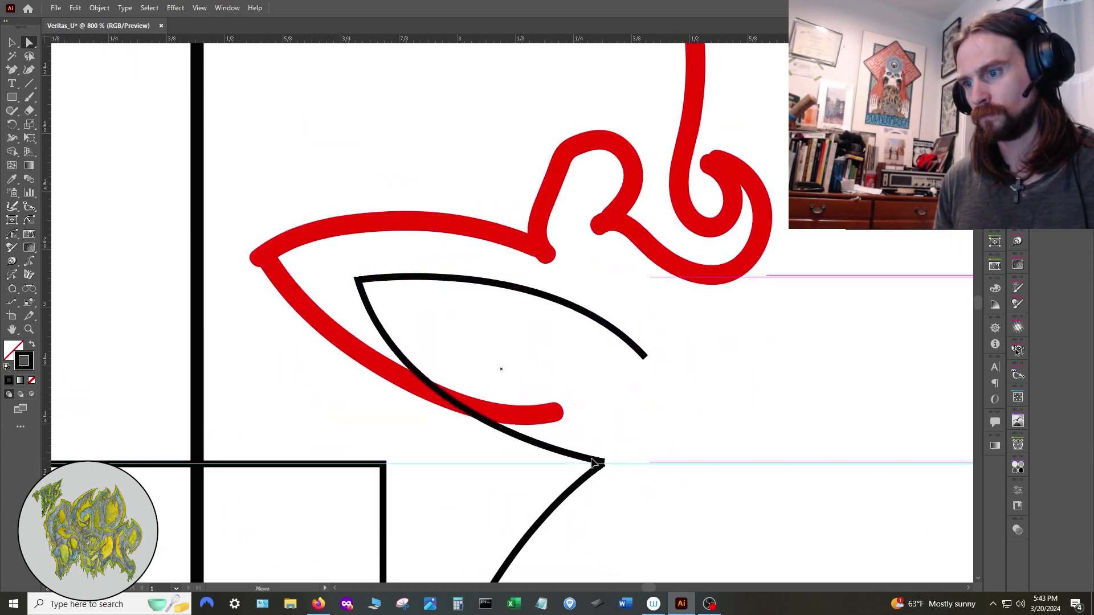
pyautogui.scroll(4, 601, 466)
pyautogui.moveTo(581, 449); pyautogui.dragTo(581, 456)
pyautogui.click(735, 393)
pyautogui.scroll(-7, 676, 433)
# Copy the pair of mirrored leaves and align the copies with the tops of the next two column outlines
pyautogui.press('a')
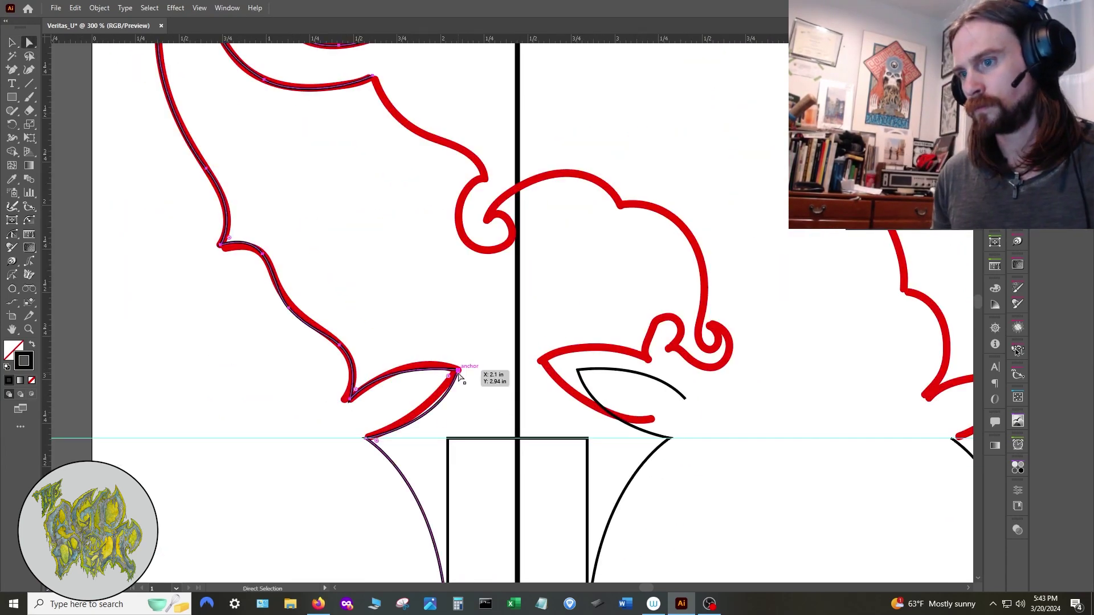
pyautogui.click(457, 369)
pyautogui.keyDown('shift'); pyautogui.click(577, 370); pyautogui.keyUp('shift')
pyautogui.hotkey('ctrl', 'c')
pyautogui.hscroll(5, 577, 373)
pyautogui.hotkey('ctrl', 'v')
pyautogui.moveTo(426, 325); pyautogui.dragTo(448, 412)
pyautogui.scroll(6, 377, 437)
pyautogui.moveTo(418, 461); pyautogui.dragTo(422, 436)
pyautogui.scroll(-5, 396, 432)
# Join the copied leaf to the open top end of its column outline
pyautogui.rightClick(406, 453)
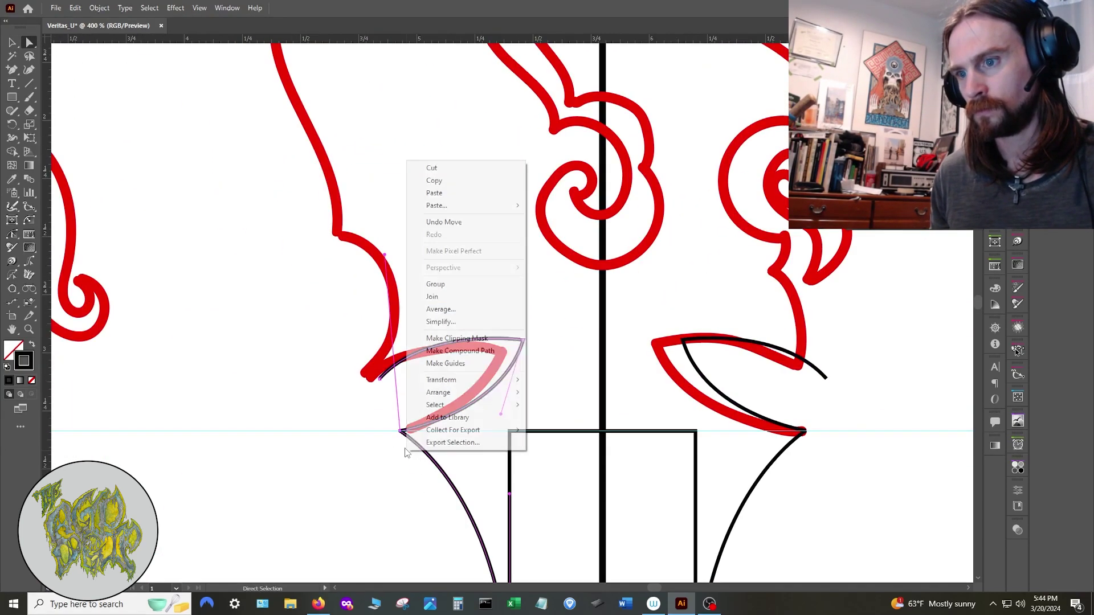
pyautogui.click(433, 297)
pyautogui.scroll(-1, 774, 396)
pyautogui.moveTo(279, 394); pyautogui.dragTo(594, 473)
# Draw a large rounded arc for the curl below the wavy stroke and adjust its anchors and handles
pyautogui.press('p')
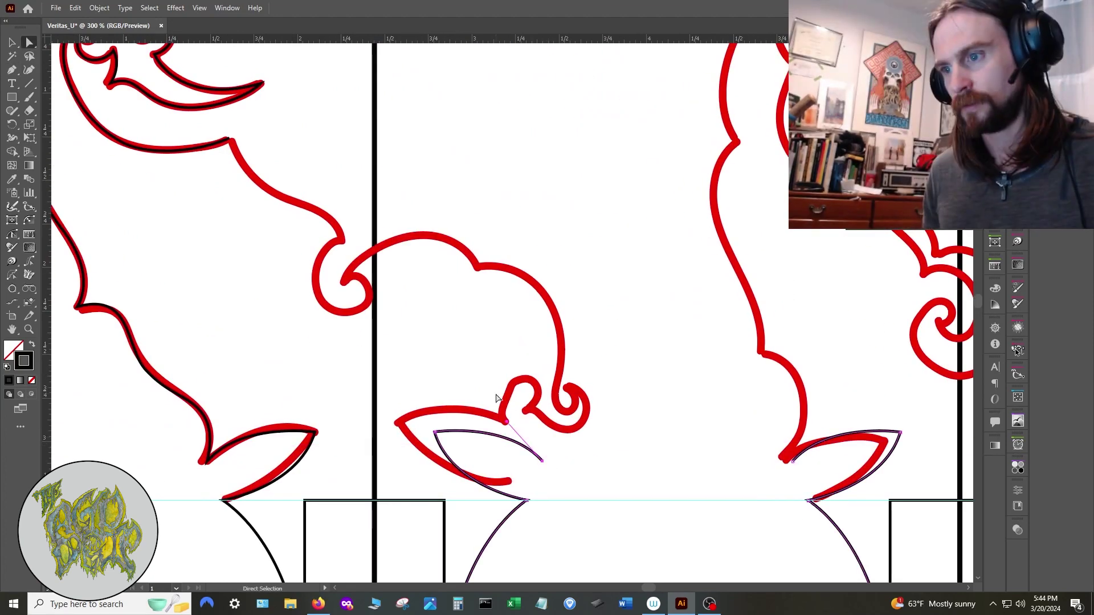
pyautogui.keyDown('ctrl'); pyautogui.click(496, 392); pyautogui.keyUp('ctrl')
pyautogui.moveTo(342, 251); pyautogui.dragTo(449, 336)
pyautogui.click(513, 389)
pyautogui.scroll(2, 485, 355)
pyautogui.press('+')
pyautogui.click(445, 518)
pyautogui.press('a')
pyautogui.moveTo(373, 464); pyautogui.dragTo(352, 471)
pyautogui.moveTo(277, 334); pyautogui.dragTo(276, 331)
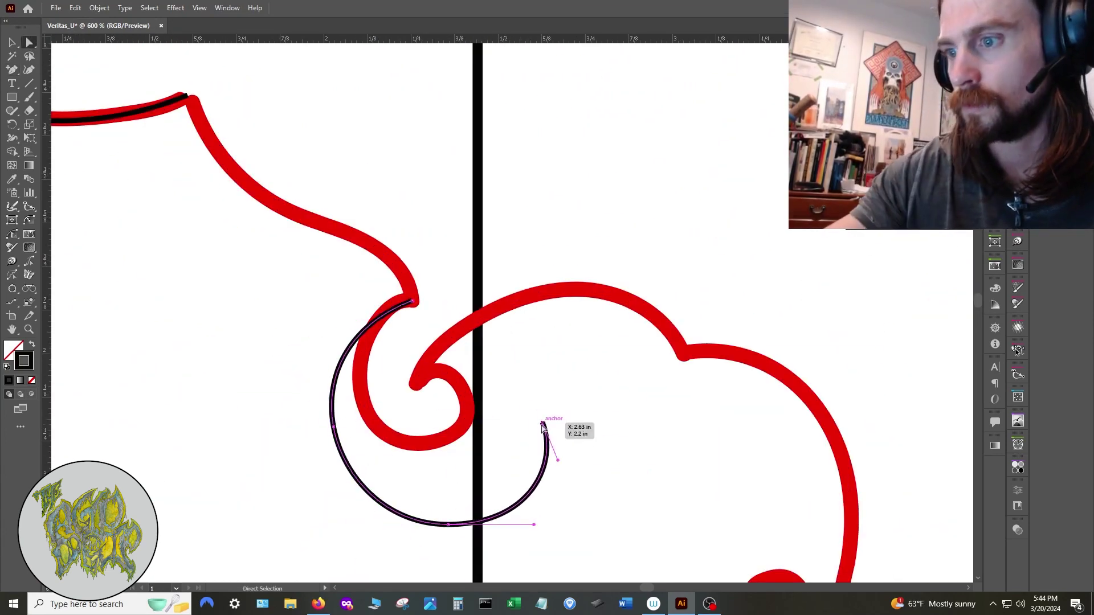
pyautogui.moveTo(542, 424); pyautogui.dragTo(529, 413)
# Continue the path from the spiral's lower stroke down the wavy red stroke to the curl and fit its curves
pyautogui.moveTo(360, 372); pyautogui.dragTo(515, 494)
pyautogui.click(501, 478)
pyautogui.moveTo(512, 444); pyautogui.dragTo(504, 436)
pyautogui.click(471, 349)
pyautogui.press('a')
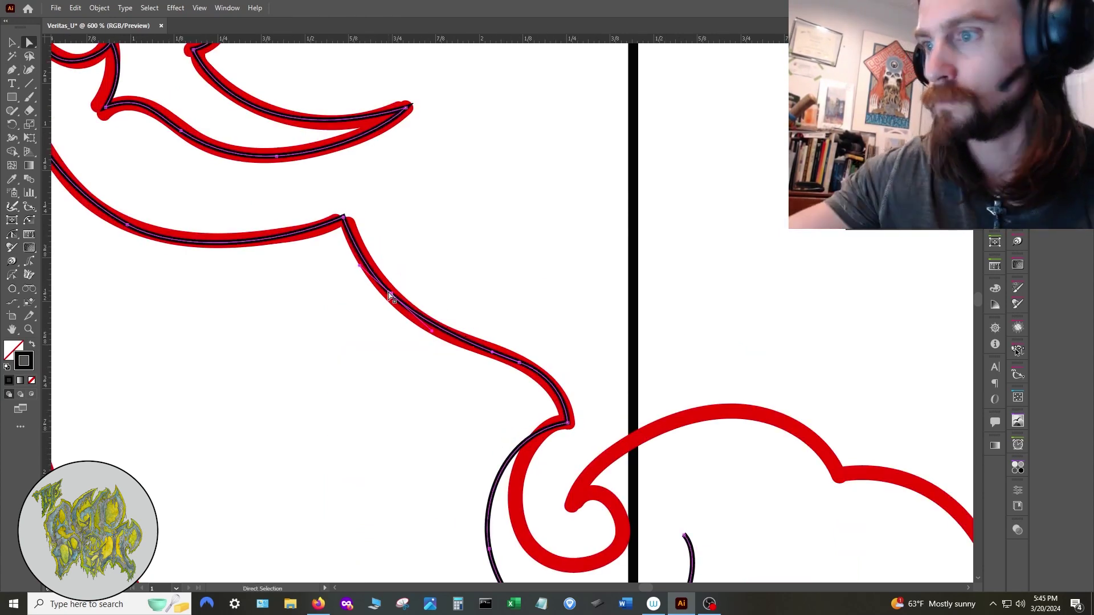
pyautogui.scroll(-2, 518, 383)
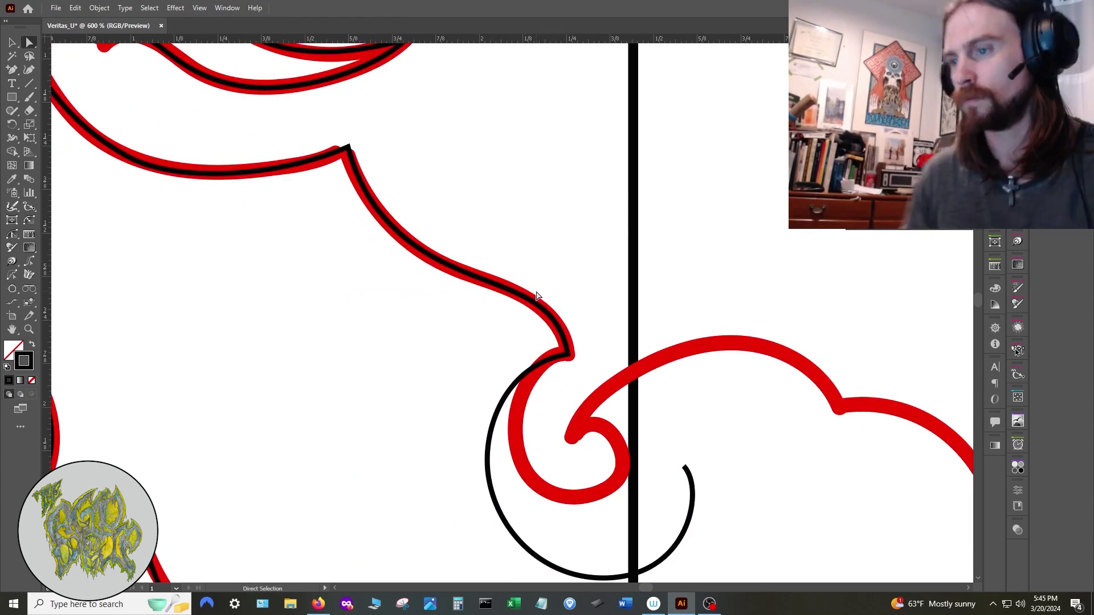
# Undo the last change, shift the rounded curl arc slightly, and connect it to the wavy stroke's end
pyautogui.click(519, 383)
pyautogui.hotkey('ctrl', 'z')
pyautogui.press('v')
pyautogui.moveTo(579, 576); pyautogui.dragTo(567, 569)
pyautogui.press('p')
pyautogui.click(568, 354)
pyautogui.click(554, 347)
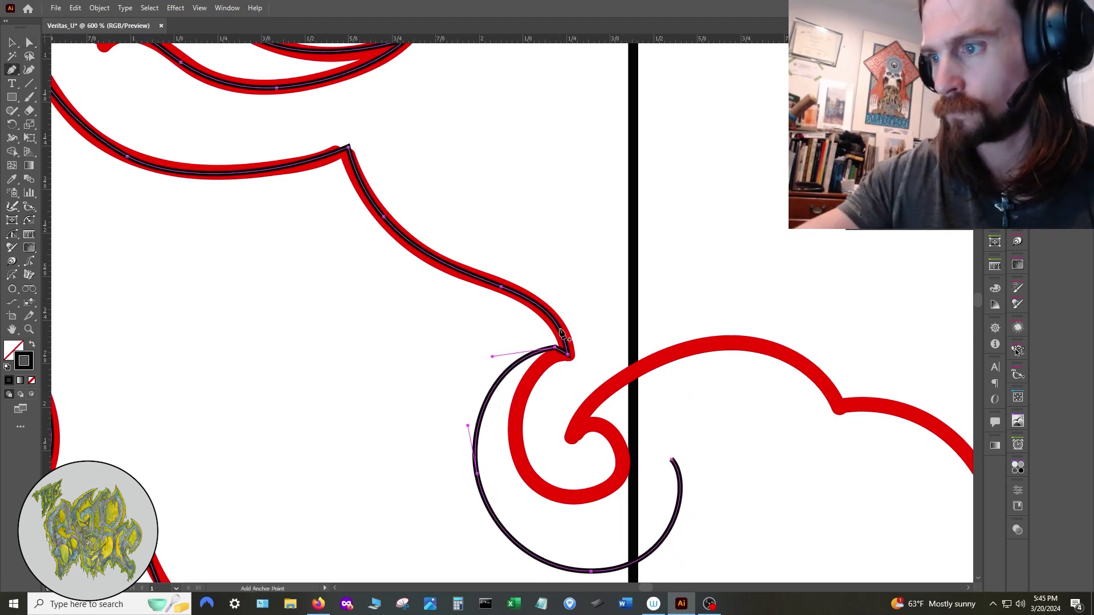
# Adjust the anchor and handles where the wavy stroke meets the rounded curl so the stroke follows the sketch
pyautogui.press('a')
pyautogui.scroll(3, 571, 323)
pyautogui.moveTo(522, 358); pyautogui.dragTo(564, 310)
pyautogui.click(574, 325)
pyautogui.click(565, 408)
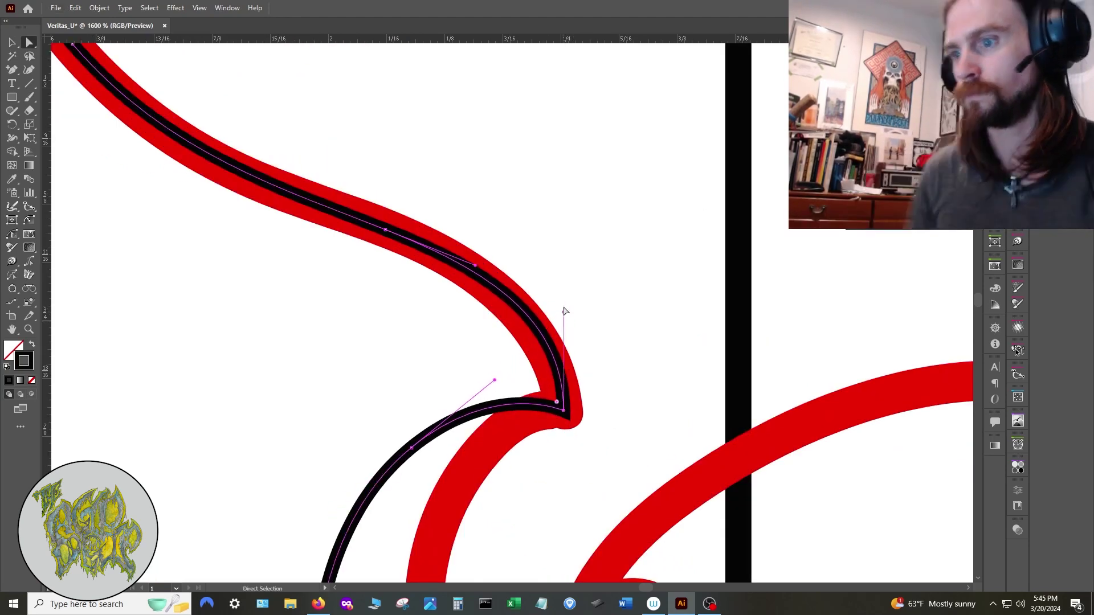
pyautogui.click(621, 326)
pyautogui.scroll(-5, 621, 325)
pyautogui.click(642, 386)
pyautogui.press('z')
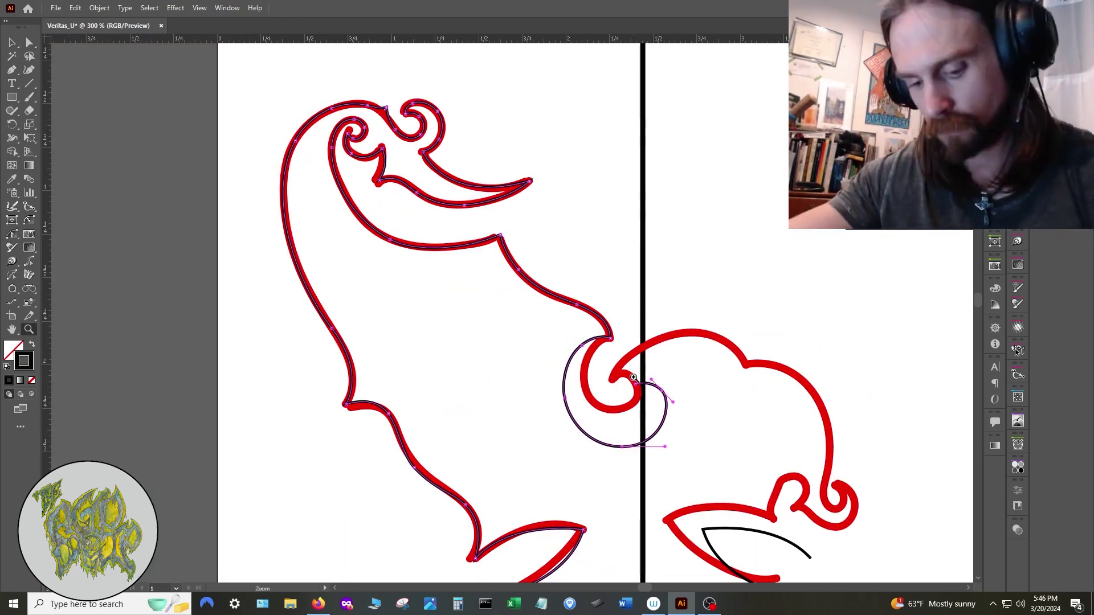
# Move the curl's inner end anchor and draw an arc from it over the red hump to its notch
pyautogui.press('a')
pyautogui.moveTo(635, 384); pyautogui.dragTo(623, 373)
pyautogui.moveTo(652, 379); pyautogui.dragTo(648, 366)
pyautogui.press('p')
pyautogui.moveTo(746, 365); pyautogui.dragTo(812, 447)
pyautogui.click(746, 365)
# Fit the new arc's anchors and handles to the red hump between the curl and the notch
pyautogui.press('a')
pyautogui.scroll(4, 635, 360)
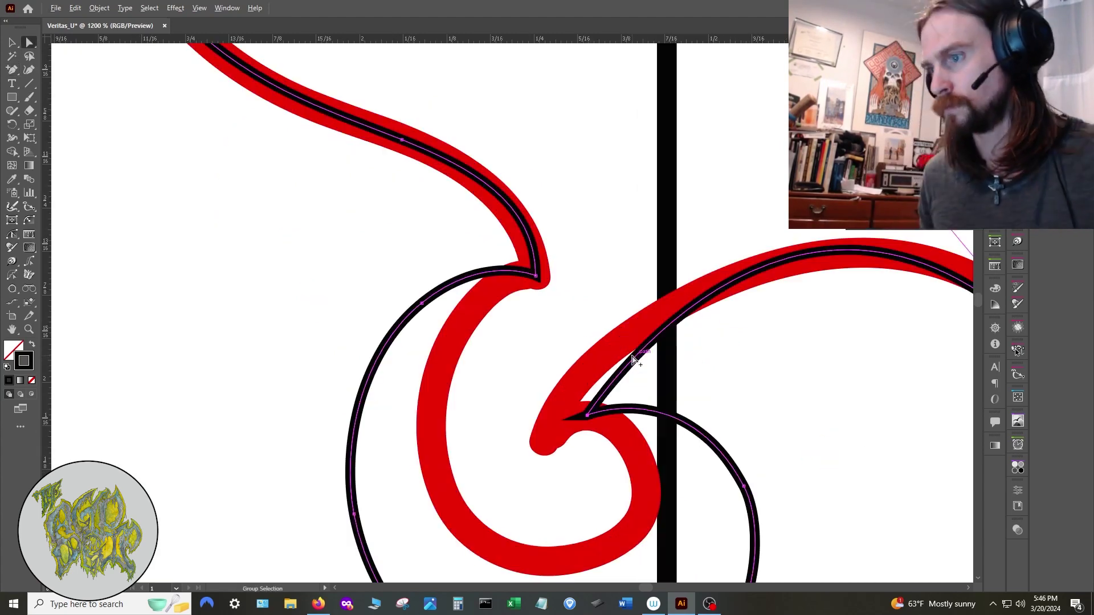
pyautogui.scroll(-2, 633, 359)
pyautogui.scroll(-1, 661, 348)
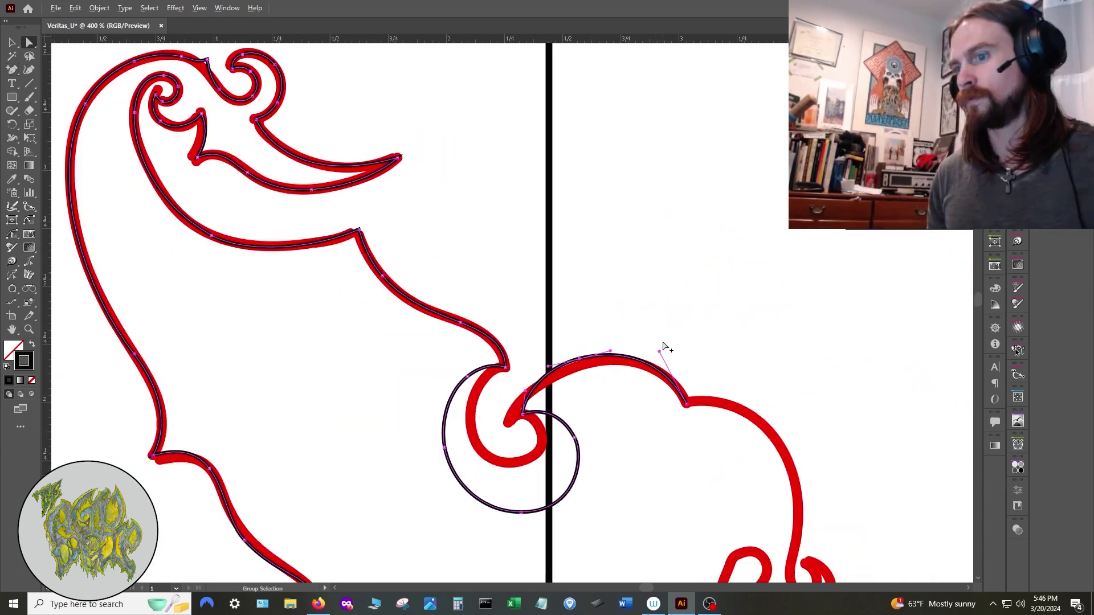
pyautogui.moveTo(663, 347); pyautogui.dragTo(577, 286)
pyautogui.press('p')
pyautogui.click(489, 377)
pyautogui.press('a')
pyautogui.click(559, 366)
pyautogui.scroll(-2, 559, 398)
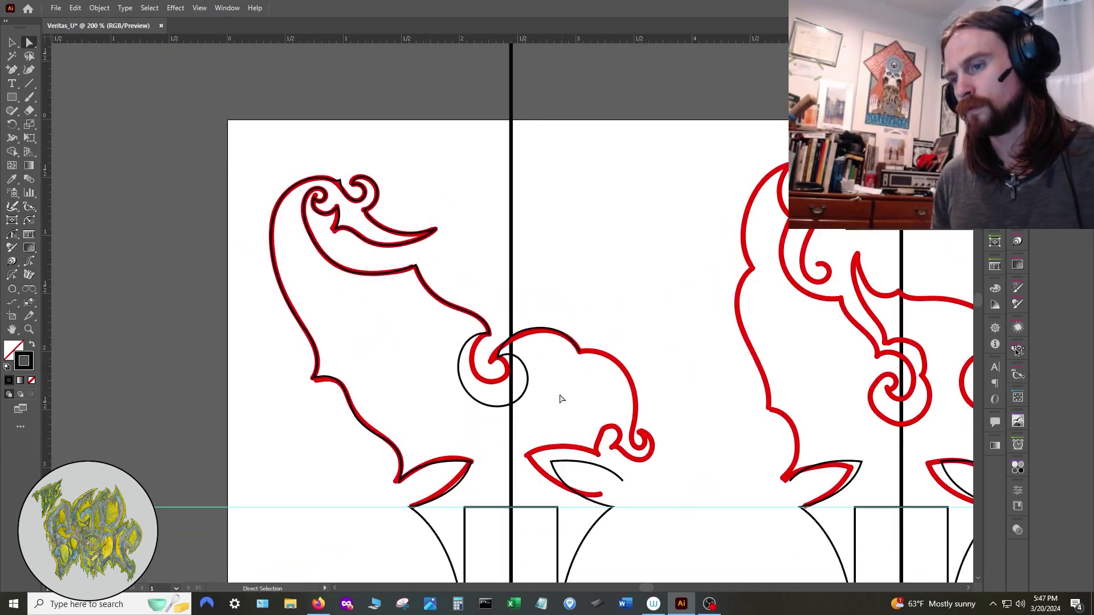
# Shape the small rounded bump at the inner end of the first column pair's right leaf
pyautogui.scroll(1, 551, 398)
pyautogui.press('a')
pyautogui.scroll(2, 673, 480)
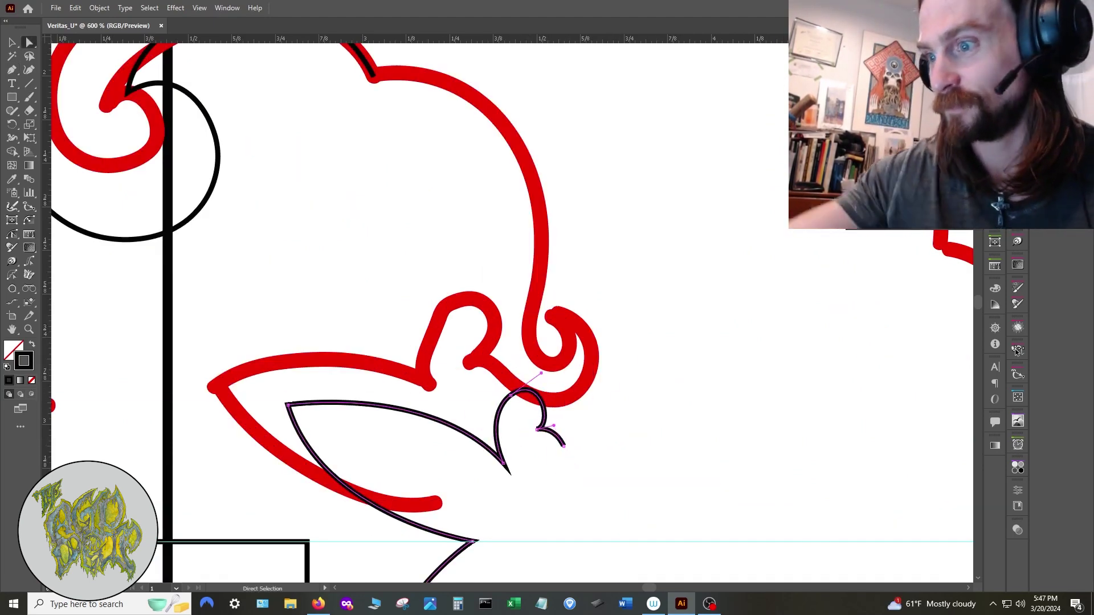
pyautogui.scroll(3, 548, 419)
pyautogui.moveTo(570, 499); pyautogui.dragTo(610, 497)
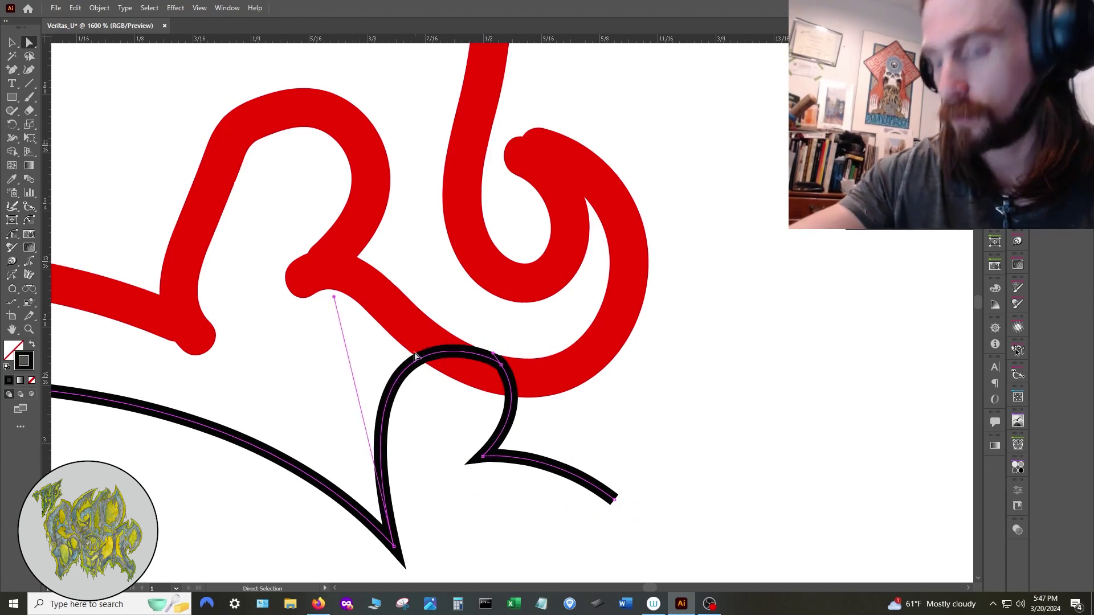
pyautogui.scroll(-4, 514, 432)
# Continue the path from the hump's notch down to the small red spiral and fit the segment's curve
pyautogui.press('p')
pyautogui.moveTo(587, 379); pyautogui.dragTo(596, 564)
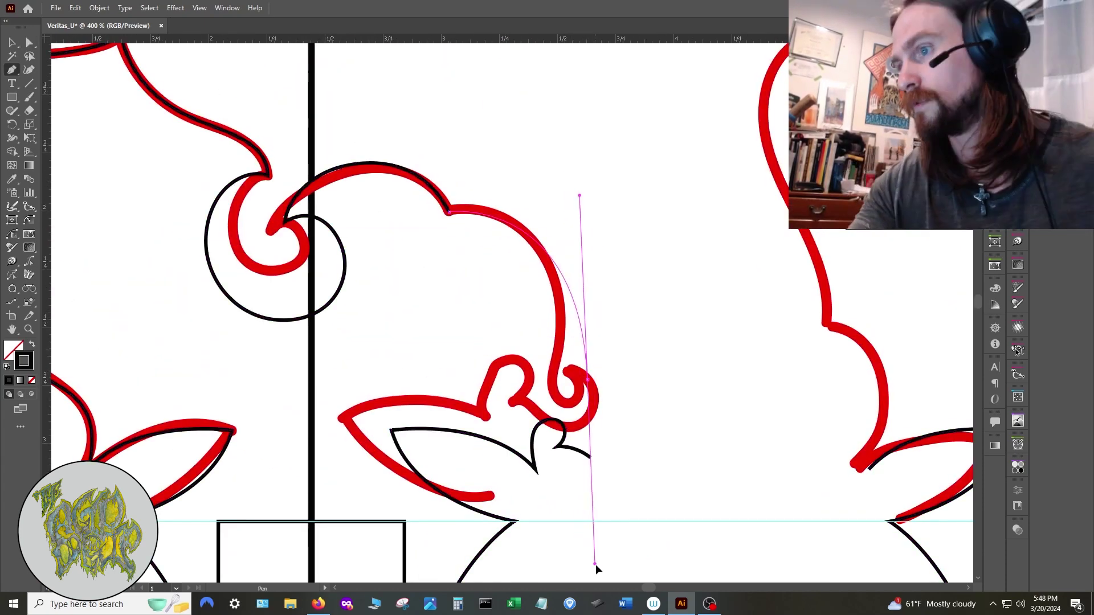
pyautogui.press('a')
pyautogui.moveTo(588, 380); pyautogui.dragTo(555, 362)
pyautogui.moveTo(548, 178); pyautogui.dragTo(579, 192)
# Add an anchor point on the right leaf's path and adjust the corner between leaf and bump
pyautogui.press('+')
pyautogui.click(500, 447)
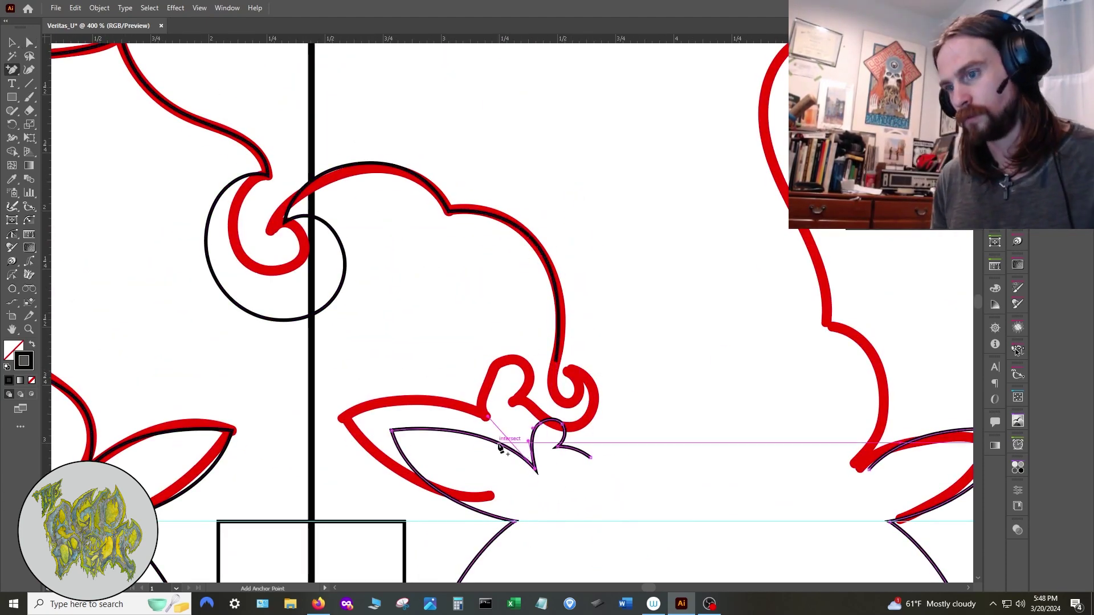
pyautogui.scroll(5, 513, 455)
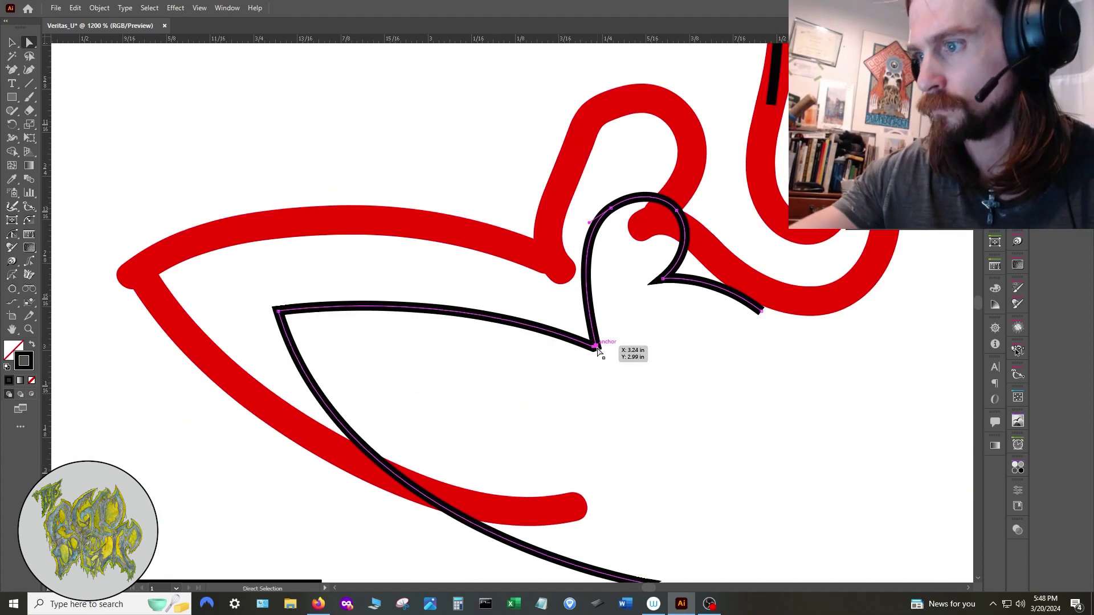
pyautogui.click(600, 349)
pyautogui.moveTo(601, 350); pyautogui.dragTo(445, 462)
# Extend the bump's path around the small spiral and its inner curl, joining it to the long arc's lower end
pyautogui.moveTo(425, 377); pyautogui.dragTo(414, 394)
pyautogui.moveTo(754, 392); pyautogui.dragTo(789, 306)
pyautogui.moveTo(724, 223); pyautogui.dragTo(668, 202)
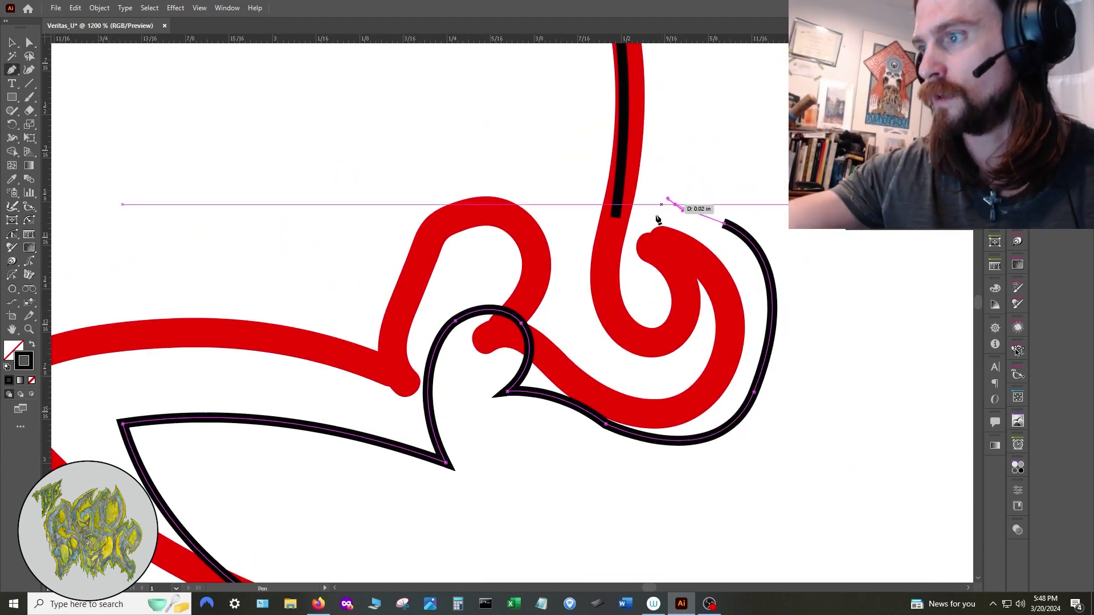
pyautogui.click(651, 248)
pyautogui.moveTo(692, 320); pyautogui.dragTo(665, 363)
pyautogui.moveTo(606, 293); pyautogui.dragTo(609, 242)
pyautogui.click(615, 217)
# Widen the small spiral's outer loop and smooth its inner curl by adjusting their anchors and handles
pyautogui.press('a')
pyautogui.click(606, 424)
pyautogui.moveTo(705, 454); pyautogui.dragTo(795, 385)
pyautogui.moveTo(691, 277); pyautogui.dragTo(695, 275)
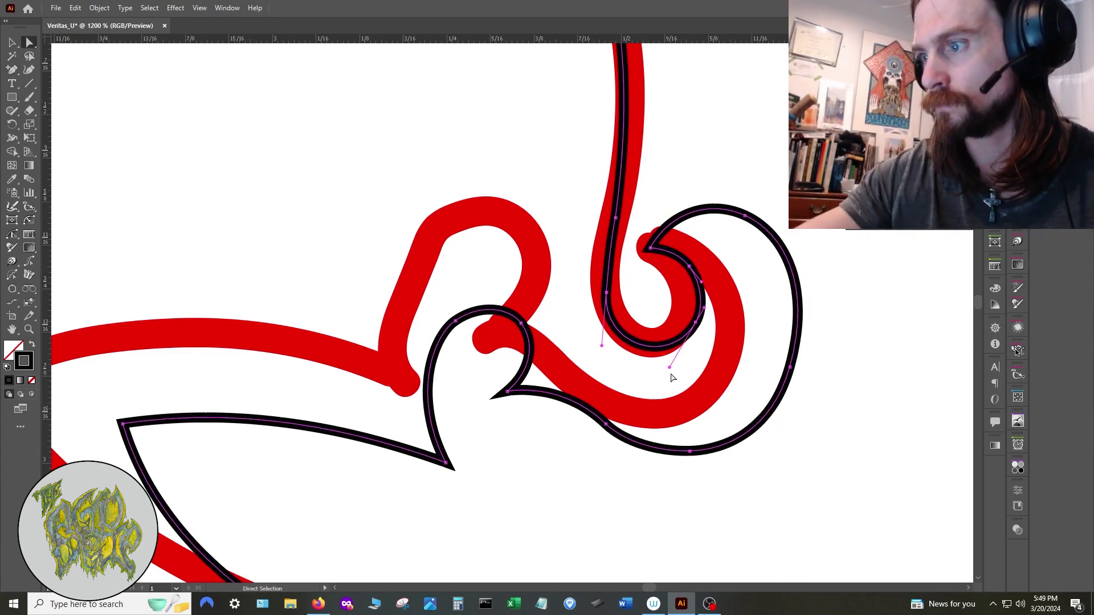
pyautogui.moveTo(670, 368); pyautogui.dragTo(672, 362)
pyautogui.moveTo(789, 367); pyautogui.dragTo(807, 365)
pyautogui.moveTo(745, 215); pyautogui.dragTo(683, 435)
# Add an anchor point on the spiral's inner curl and reshape the junction with the long arc
pyautogui.press('+')
pyautogui.click(697, 268)
pyautogui.press('a')
pyautogui.scroll(-2, 724, 231)
pyautogui.scroll(2, 683, 434)
pyautogui.moveTo(579, 424); pyautogui.dragTo(587, 429)
pyautogui.moveTo(571, 498); pyautogui.dragTo(559, 503)
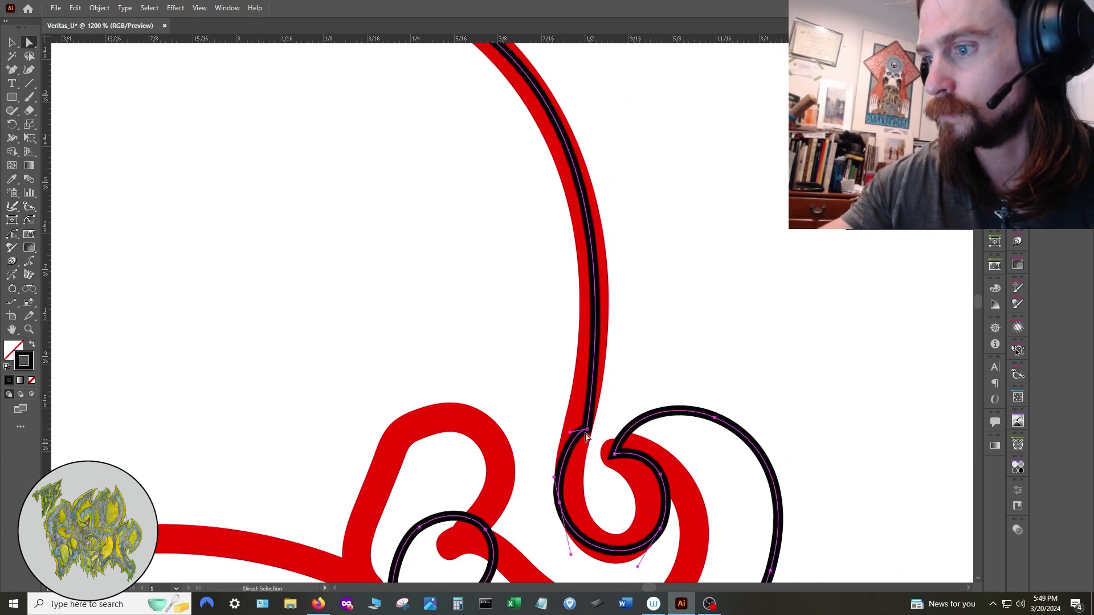
# Add an anchor point on the long arc and reposition its lower anchors where it enters the spiral
pyautogui.click(587, 430)
pyautogui.press('+')
pyautogui.click(584, 205)
pyautogui.press('a')
pyautogui.moveTo(601, 324); pyautogui.dragTo(558, 338)
pyautogui.moveTo(559, 503); pyautogui.dragTo(552, 509)
pyautogui.moveTo(587, 429); pyautogui.dragTo(585, 456)
pyautogui.scroll(-1, 566, 445)
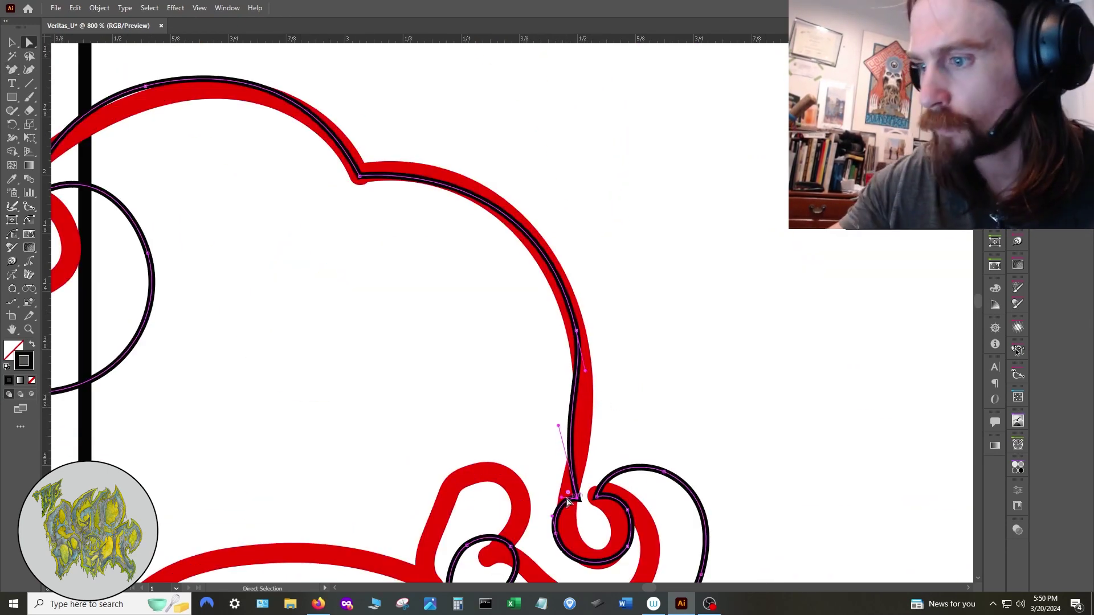
pyautogui.moveTo(562, 498); pyautogui.dragTo(530, 257)
# Add an anchor point on the inner curl's lower part and round out the curl
pyautogui.press('+')
pyautogui.click(562, 545)
pyautogui.press('a')
pyautogui.scroll(3, 565, 508)
pyautogui.moveTo(483, 318); pyautogui.dragTo(476, 344)
pyautogui.click(723, 263)
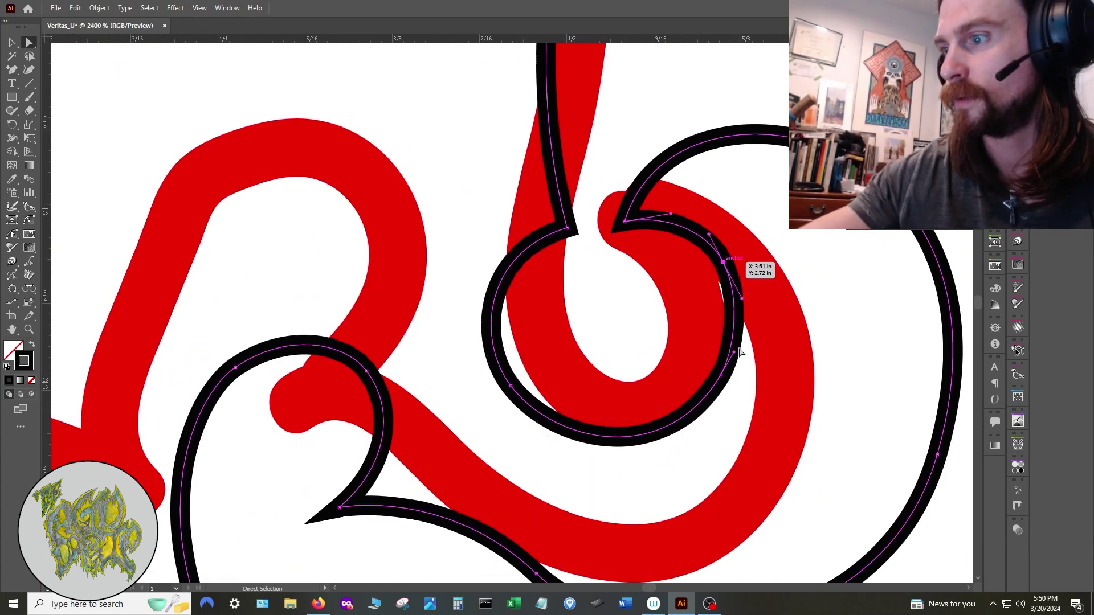
pyautogui.scroll(-4, 740, 353)
pyautogui.scroll(1, 558, 395)
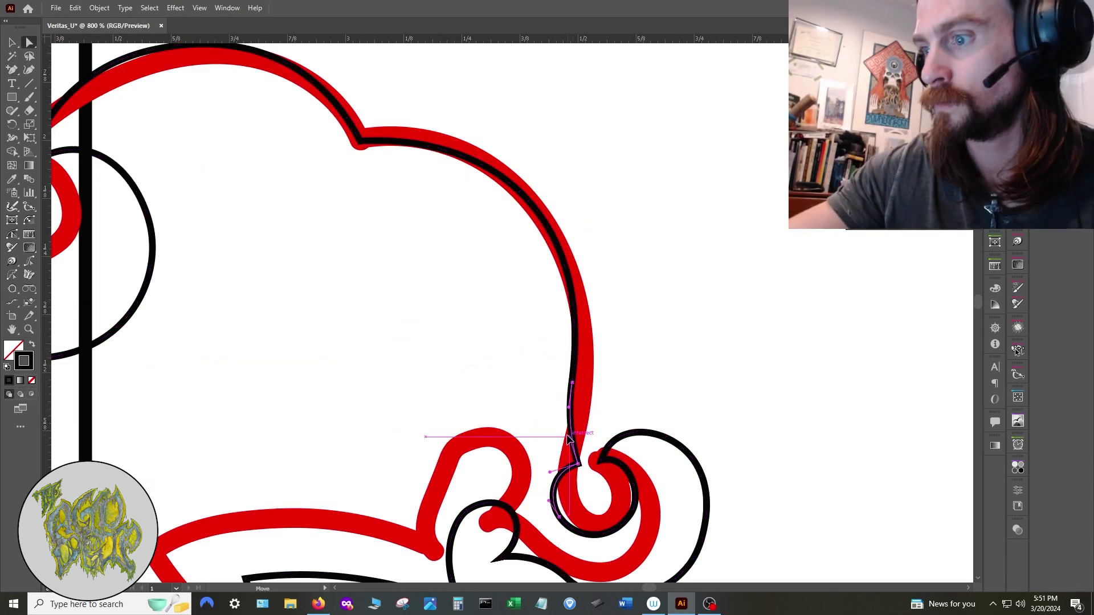
# Lock the black path layer, unlock the red sketch layer, and delete the red sketch behind the first letter half's ornament
pyautogui.scroll(-4, 513, 408)
pyautogui.click(995, 34)
pyautogui.click(764, 75)
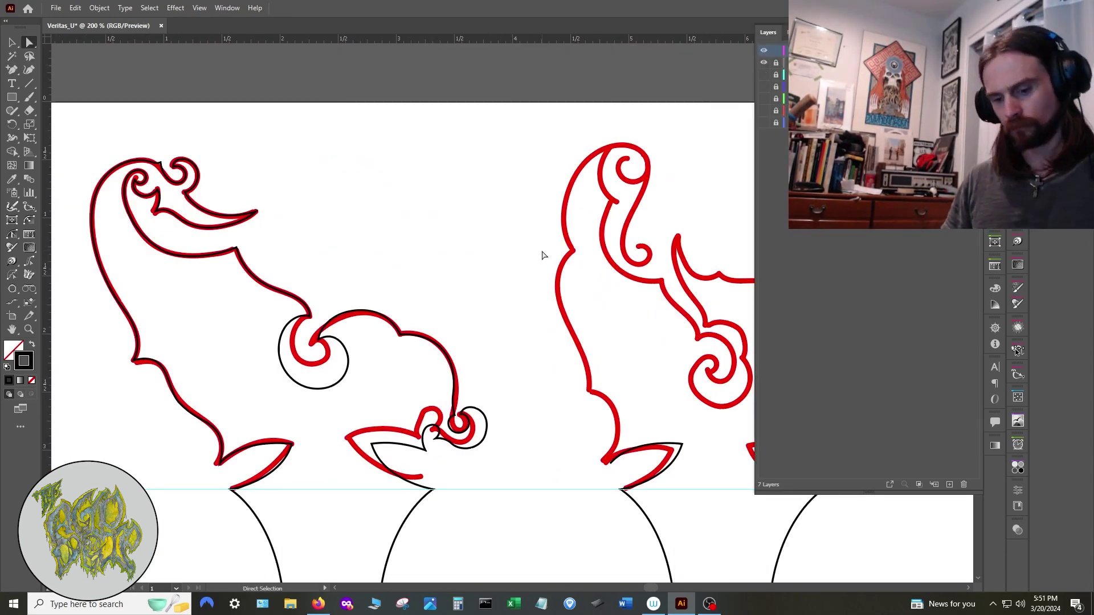
pyautogui.scroll(-1, 544, 253)
pyautogui.click(776, 51)
pyautogui.click(776, 63)
pyautogui.moveTo(173, 158); pyautogui.dragTo(486, 449)
pyautogui.press('Delete')
pyautogui.press('Delete')
pyautogui.scroll(-2, 511, 398)
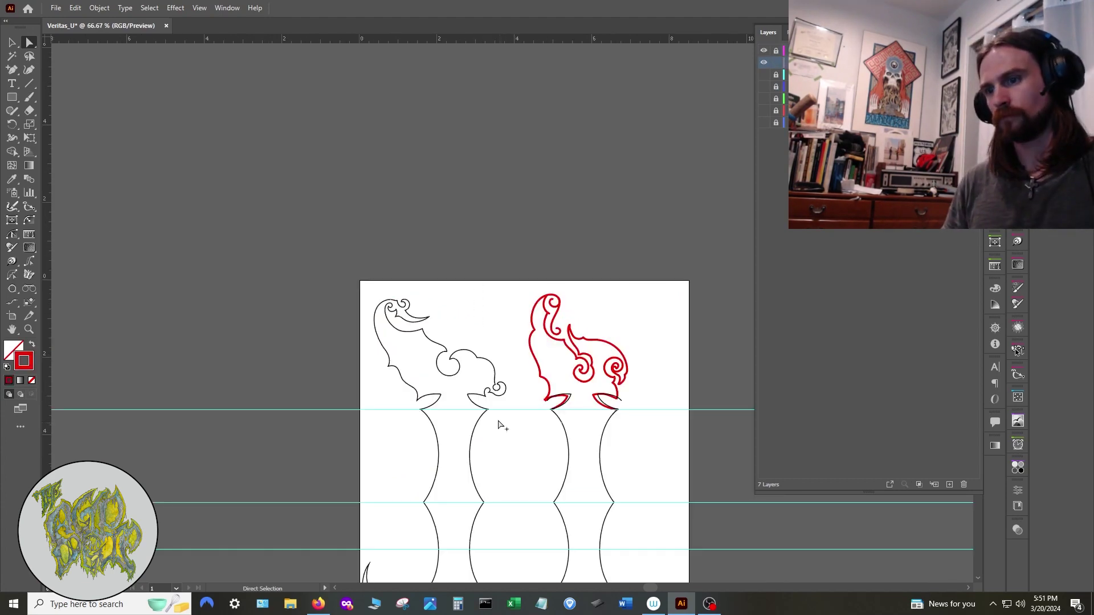
# Paste the copied leaf shape over the first column pair's leaves as a guide and set its stroke to red
pyautogui.scroll(4, 498, 422)
pyautogui.hotkey('ctrl', 'v')
pyautogui.moveTo(626, 338); pyautogui.dragTo(416, 365)
pyautogui.doubleClick(24, 360)
pyautogui.click(534, 204)
pyautogui.click(679, 200)
# Separate the small spiral from its neighbouring paths and move its tail to the end of the red leaf guide
pyautogui.scroll(2, 429, 344)
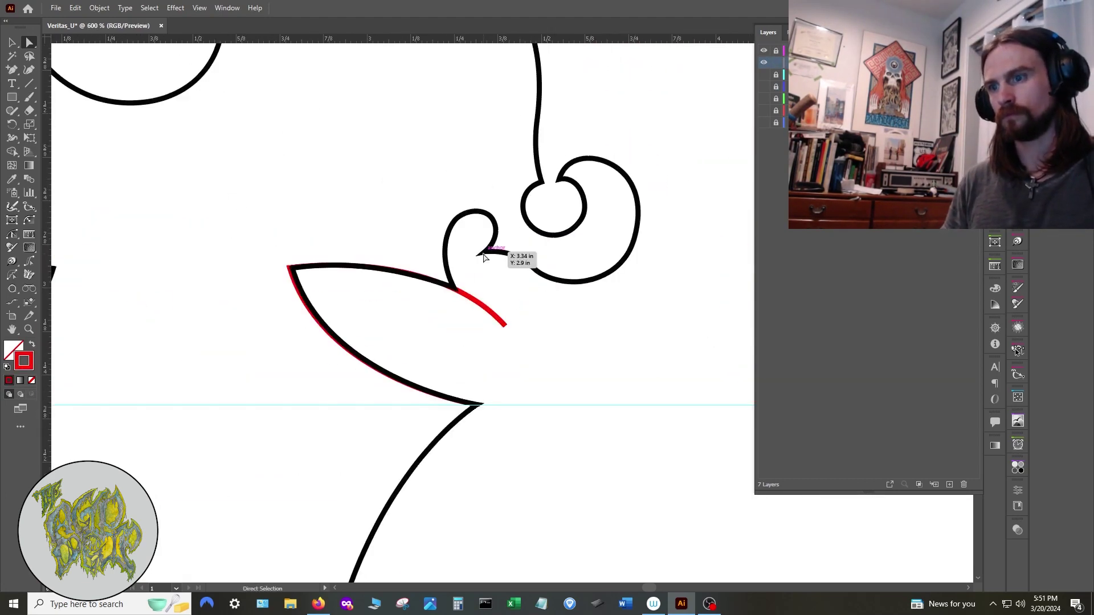
pyautogui.press('F7')
pyautogui.moveTo(638, 239)
pyautogui.mouseDown()
pyautogui.moveTo(655, 310)
pyautogui.moveTo(670, 269)
pyautogui.mouseUp()
pyautogui.moveTo(700, 221); pyautogui.dragTo(661, 308)
pyautogui.press('a')
pyautogui.click(456, 290)
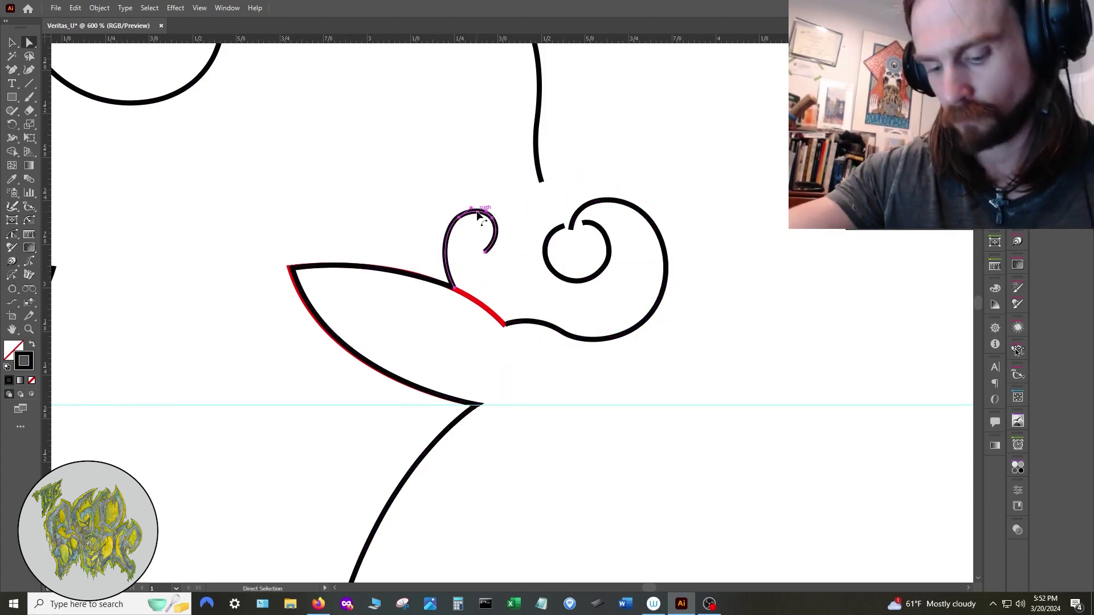
# Close the spiral's inner curl to its outer loop at a point and reshape the loop's upper curve
pyautogui.scroll(1, 447, 260)
pyautogui.moveTo(515, 257); pyautogui.dragTo(502, 368)
pyautogui.press('a')
pyautogui.click(604, 330)
pyautogui.moveTo(609, 303); pyautogui.dragTo(778, 231)
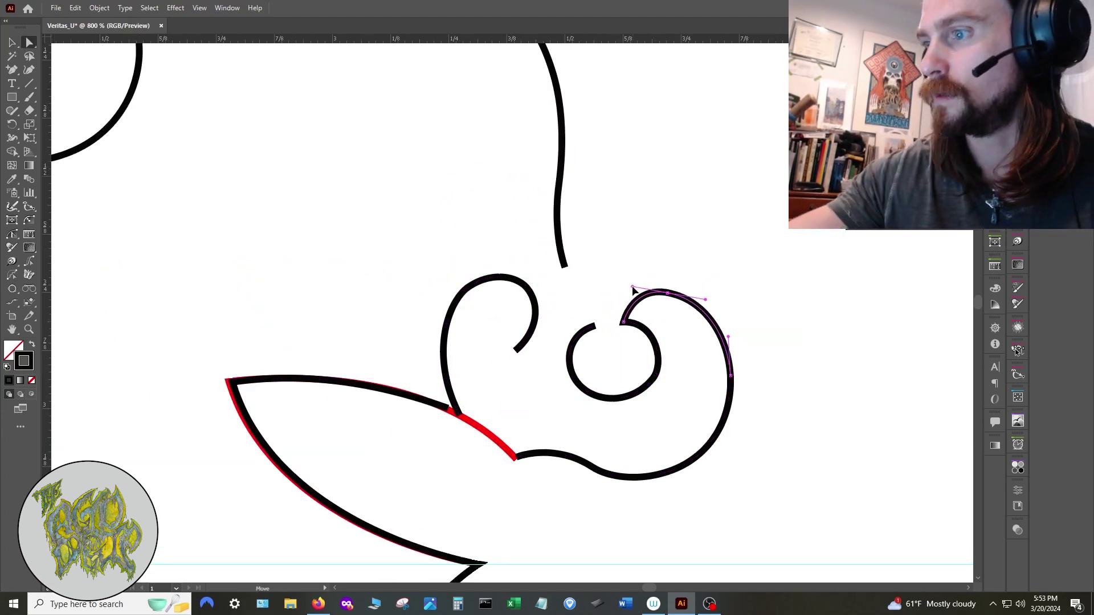
# Join the long arc's lower end to the spiral's inner curl and smooth the connected curves
pyautogui.press('p')
pyautogui.click(565, 266)
pyautogui.press('a')
pyautogui.moveTo(576, 288); pyautogui.dragTo(567, 290)
pyautogui.moveTo(653, 379); pyautogui.dragTo(655, 383)
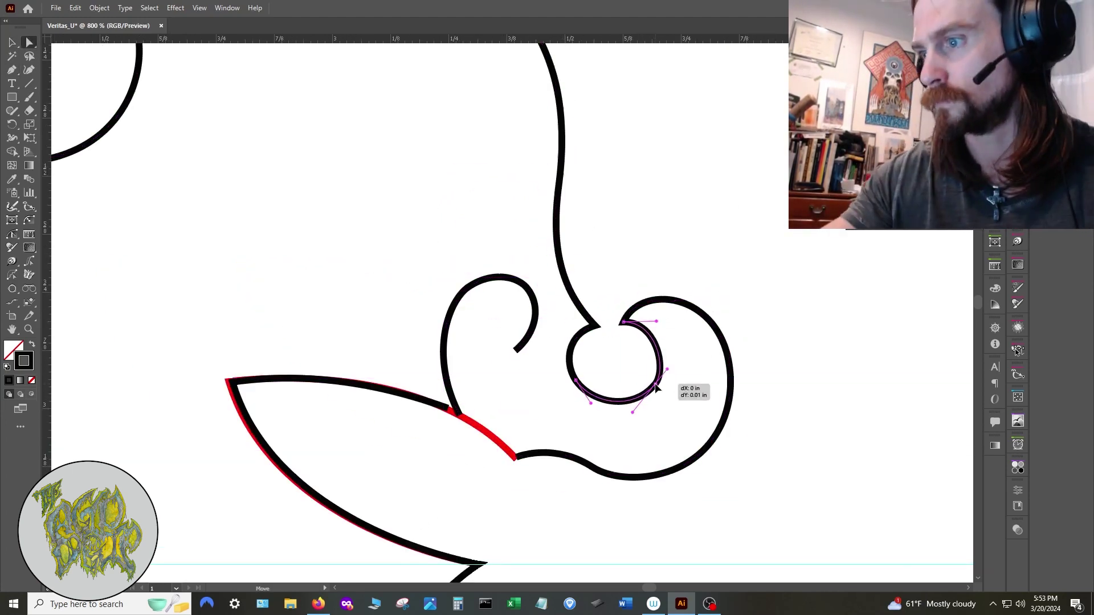
pyautogui.moveTo(576, 380); pyautogui.dragTo(531, 421)
# Connect the rounded bump's end to the spiral's tail with a curved segment and nudge the leaf's tip onto the guide
pyautogui.press('p')
pyautogui.click(516, 350)
pyautogui.click(516, 458)
pyautogui.press('a')
pyautogui.press('p')
pyautogui.click(524, 283)
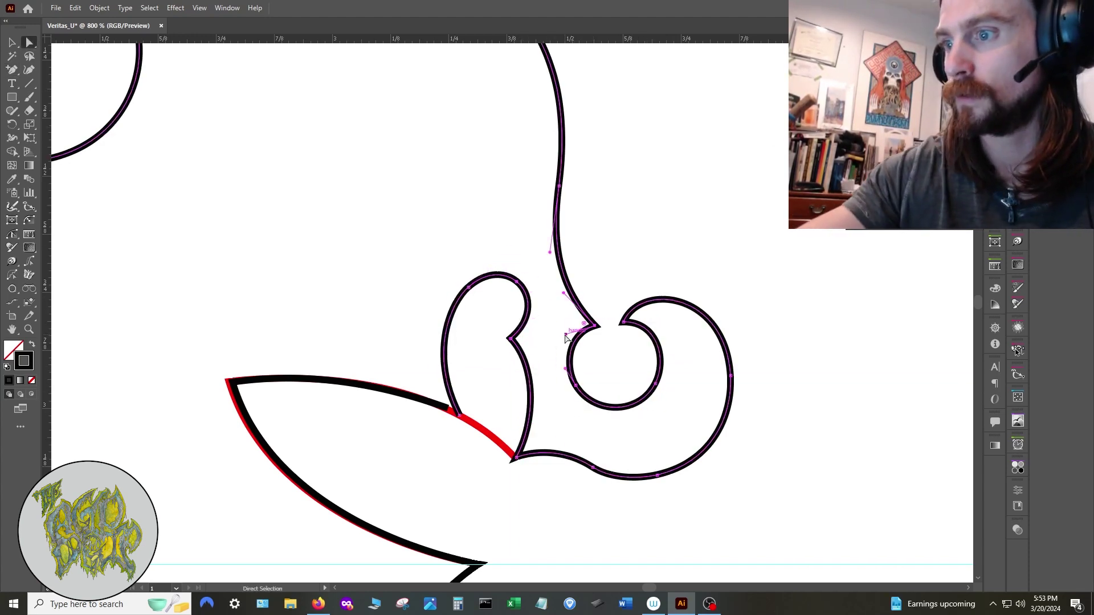
pyautogui.moveTo(233, 383); pyautogui.dragTo(229, 382)
pyautogui.scroll(-4, 294, 274)
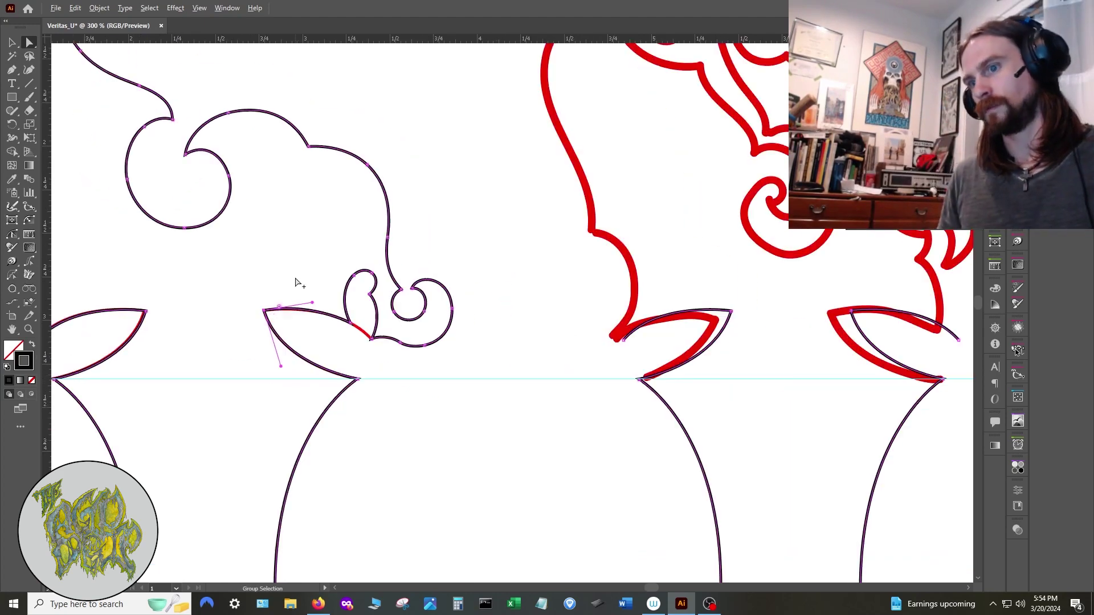
# Lock the black path layer, unlock the red layer, and delete the red leaf guides on the first column pair
pyautogui.press('F7')
pyautogui.click(777, 51)
pyautogui.click(776, 62)
pyautogui.moveTo(123, 302); pyautogui.dragTo(394, 397)
pyautogui.press('Delete')
pyautogui.scroll(-3, 422, 356)
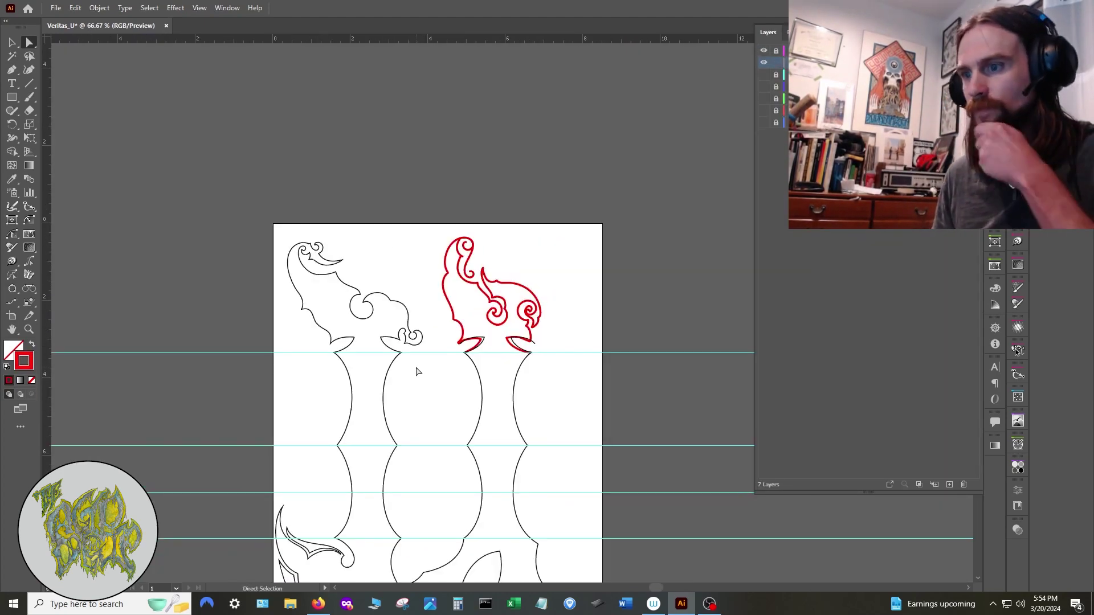
# Make the black path layer editable again, lock the red one, and reshape the lower-left loop with an added anchor point
pyautogui.scroll(-3, 417, 372)
pyautogui.scroll(5, 353, 511)
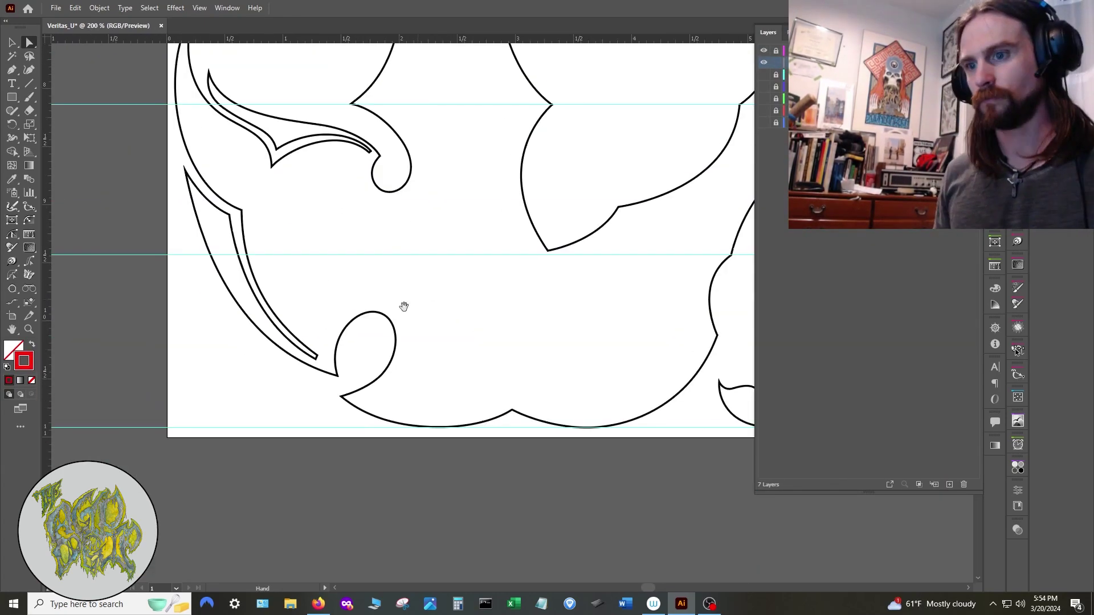
pyautogui.press('+')
pyautogui.click(776, 51)
pyautogui.click(776, 63)
pyautogui.click(305, 389)
pyautogui.press('a')
pyautogui.moveTo(332, 397); pyautogui.dragTo(320, 424)
pyautogui.scroll(2, 380, 371)
pyautogui.moveTo(307, 222); pyautogui.dragTo(294, 164)
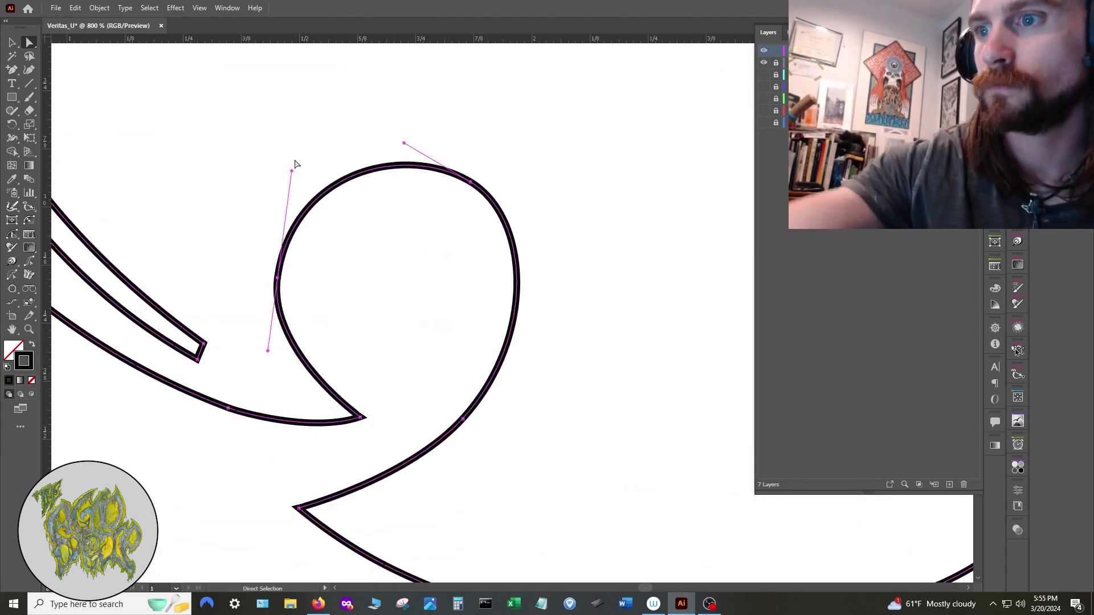
# Refine the lower-left loop's roundness and reposition the pointed corners at its opening
pyautogui.scroll(-3, 416, 481)
pyautogui.press('F7')
pyautogui.moveTo(412, 355); pyautogui.dragTo(395, 342)
pyautogui.moveTo(366, 367); pyautogui.dragTo(370, 378)
pyautogui.moveTo(373, 491); pyautogui.dragTo(362, 487)
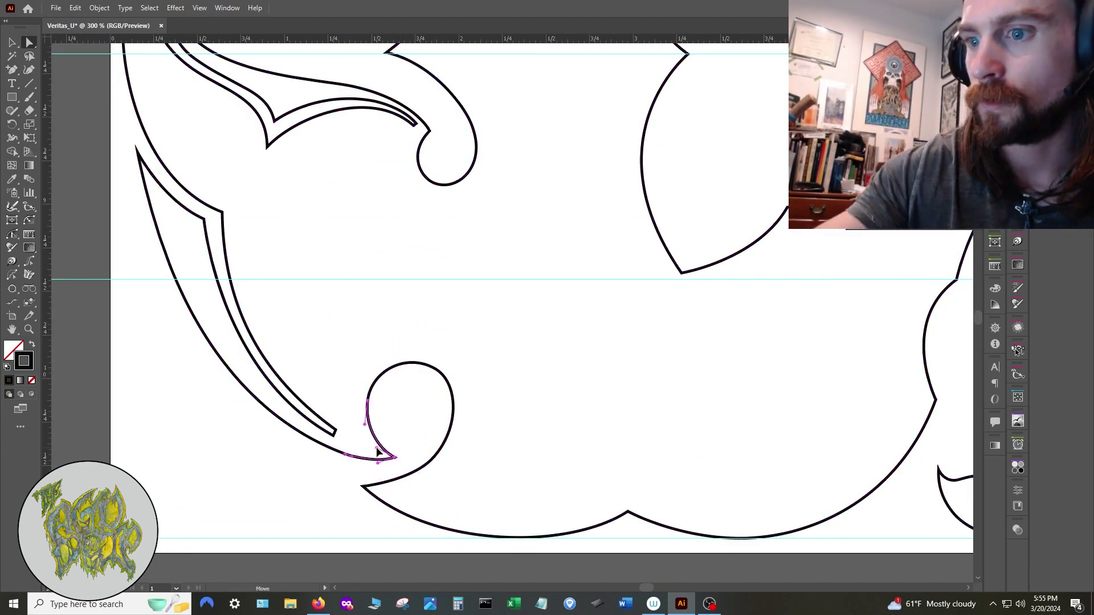
pyautogui.click(422, 416)
# Reshape the hooked curl below the left column by moving its inner pointed corner and adjusting the adjoining handles
pyautogui.scroll(-3, 369, 335)
pyautogui.scroll(2, 319, 304)
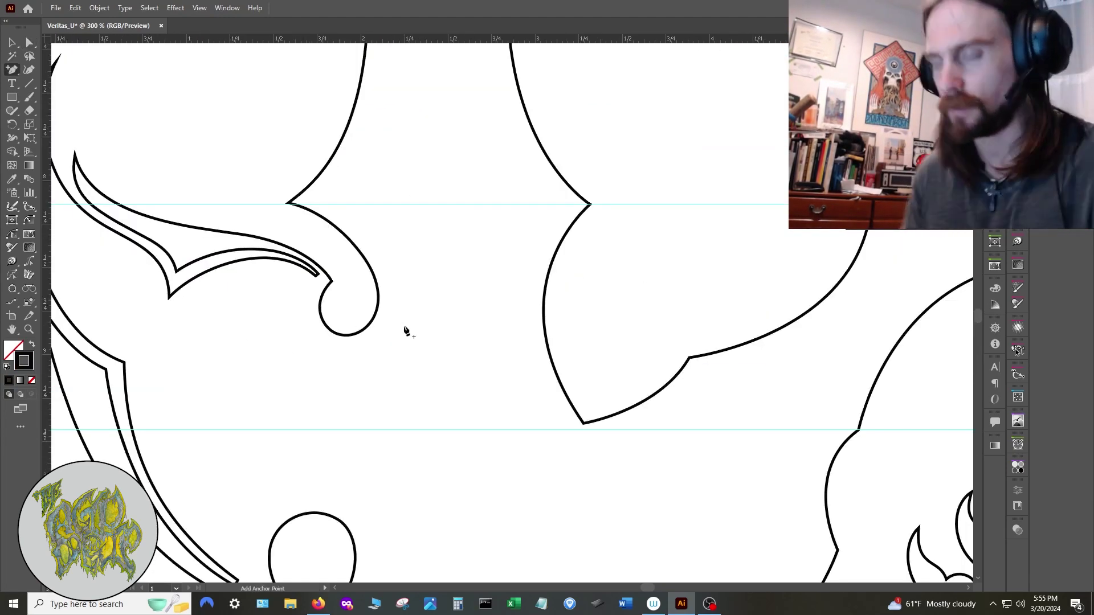
pyautogui.moveTo(332, 281); pyautogui.dragTo(338, 286)
pyautogui.scroll(5, 332, 268)
pyautogui.moveTo(357, 416); pyautogui.dragTo(340, 372)
pyautogui.click(282, 408)
pyautogui.scroll(-2, 373, 372)
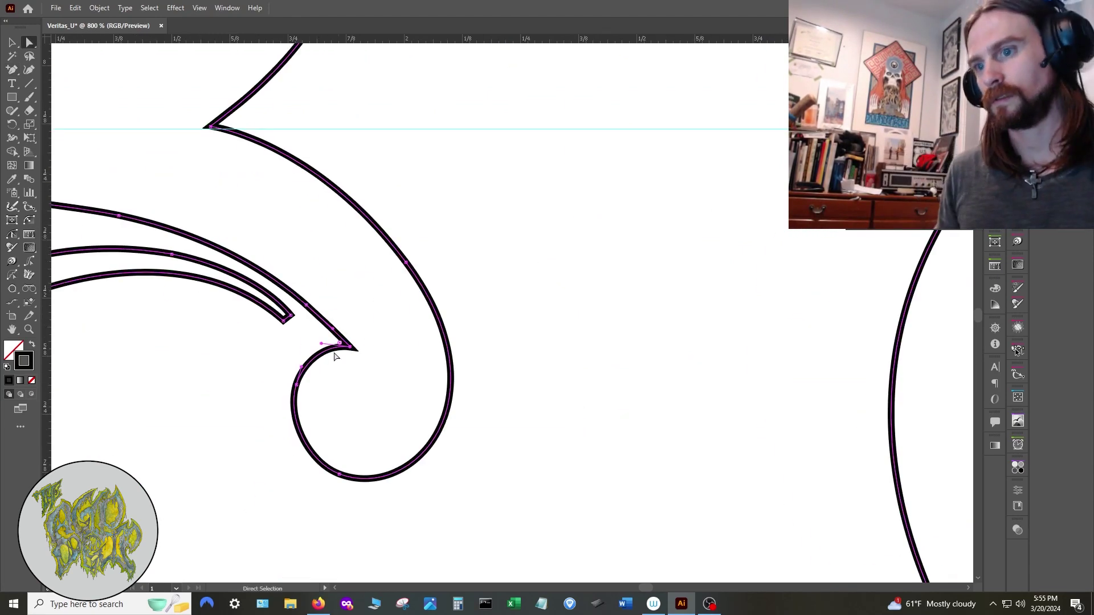
pyautogui.click(350, 346)
pyautogui.moveTo(352, 355); pyautogui.dragTo(353, 362)
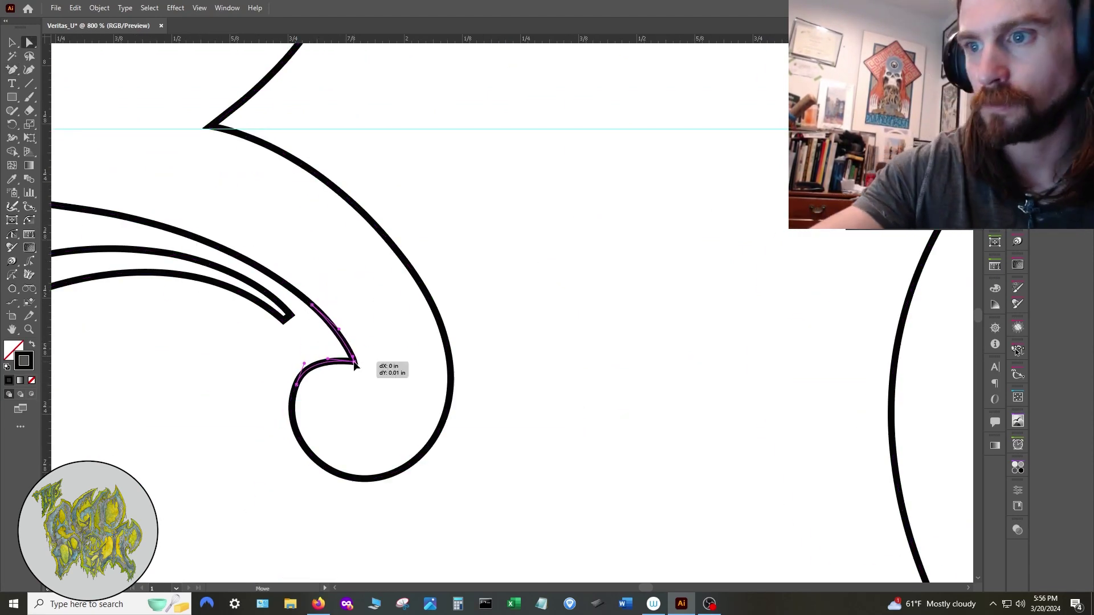
# Refine the roundness of the hooked curl below the left column by adjusting its anchor points and handles
pyautogui.scroll(3, 272, 395)
pyautogui.moveTo(436, 291); pyautogui.dragTo(440, 267)
pyautogui.moveTo(345, 368); pyautogui.dragTo(338, 381)
pyautogui.moveTo(511, 284); pyautogui.dragTo(507, 270)
pyautogui.scroll(-3, 437, 298)
pyautogui.moveTo(412, 315); pyautogui.dragTo(412, 317)
pyautogui.moveTo(448, 411); pyautogui.dragTo(443, 408)
pyautogui.scroll(-5, 433, 346)
pyautogui.click(502, 442)
pyautogui.scroll(1, 439, 345)
# Remove the hooked curl's inner pointed corner so its path is open at the tip
pyautogui.hotkey('ctrl', 'a')
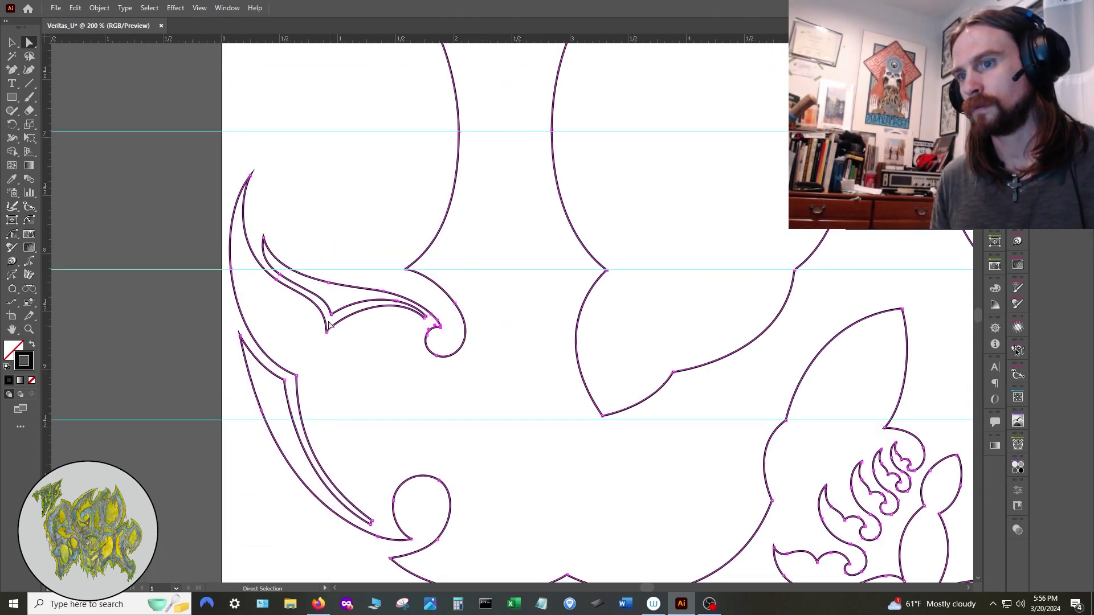
pyautogui.click(426, 355)
pyautogui.press('v')
pyautogui.moveTo(438, 321); pyautogui.dragTo(444, 316)
pyautogui.scroll(2, 481, 413)
pyautogui.scroll(-1, 480, 411)
pyautogui.moveTo(503, 545); pyautogui.dragTo(570, 371)
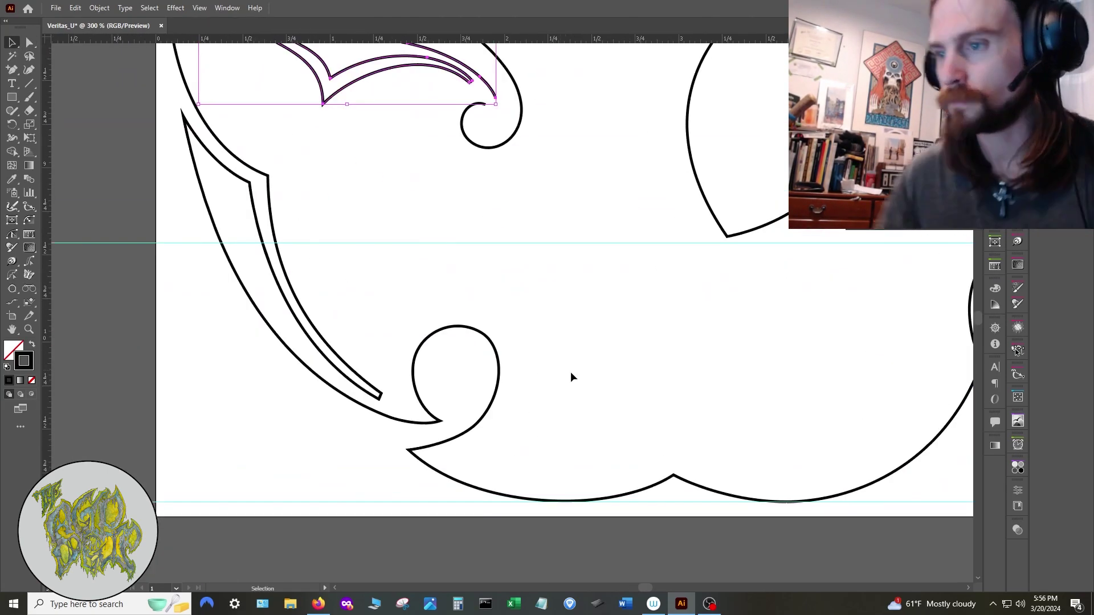
# Round the top of the lower-left loop using an added anchor point on its upper right side
pyautogui.press('a')
pyautogui.click(484, 333)
pyautogui.press('p')
pyautogui.click(480, 331)
pyautogui.press('a')
pyautogui.moveTo(454, 319); pyautogui.dragTo(457, 309)
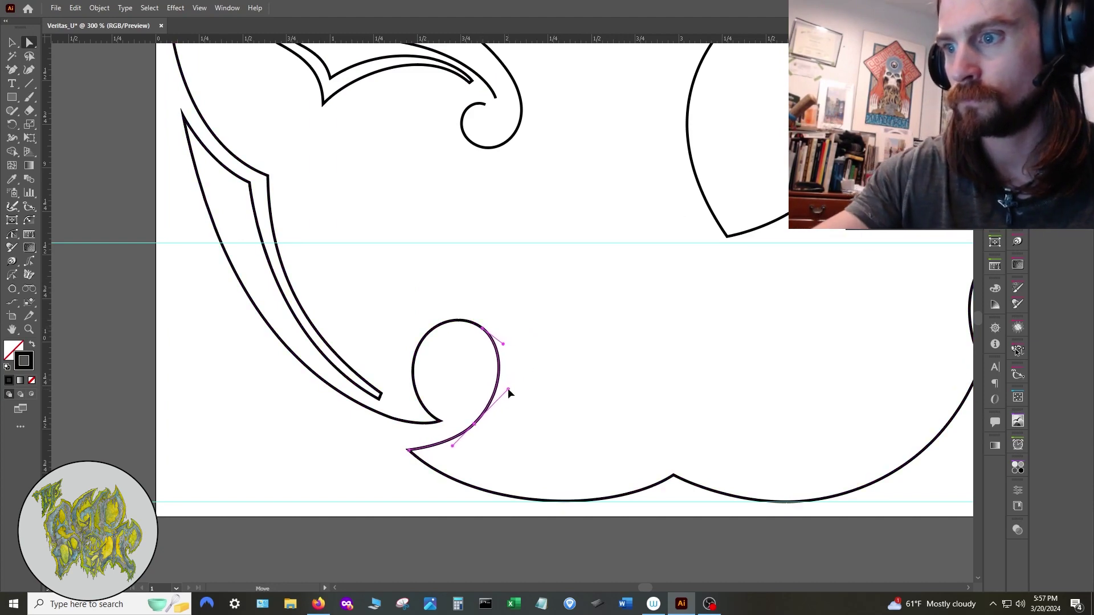
# Reconnect the open ends of the hooked curl through a new pointed corner inside the hook
pyautogui.scroll(5, 508, 391)
pyautogui.scroll(2, 287, 487)
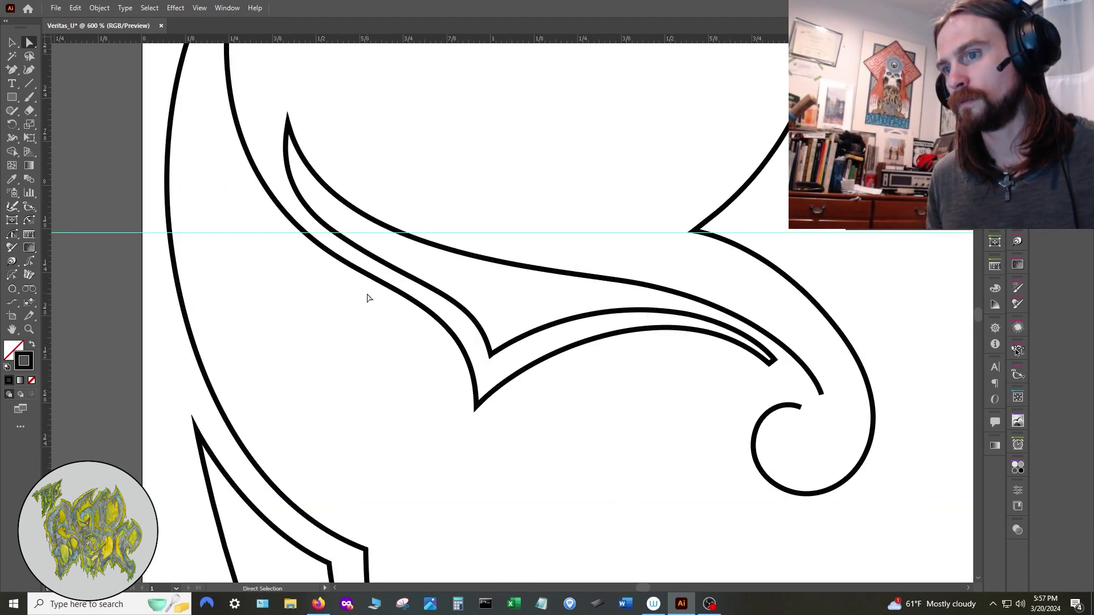
pyautogui.moveTo(550, 300); pyautogui.dragTo(415, 276)
pyautogui.press('p')
pyautogui.click(690, 372)
pyautogui.click(681, 402)
pyautogui.click(669, 383)
pyautogui.press('a')
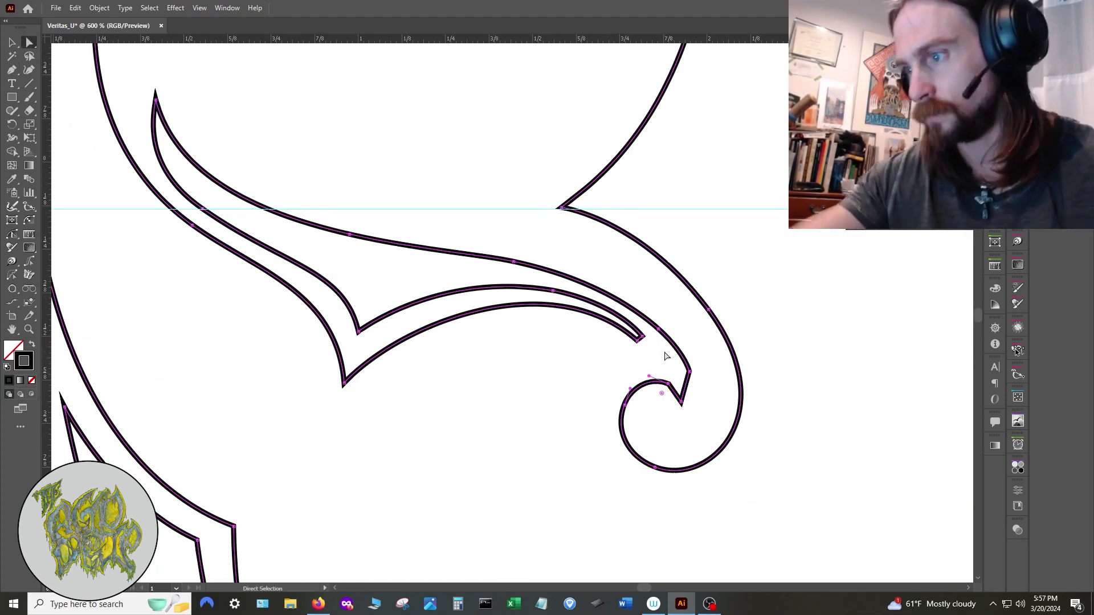
# Smooth the hooked curl's inner corner by adjusting the handles of the two adjoining curves
pyautogui.scroll(3, 665, 356)
pyautogui.moveTo(646, 286); pyautogui.dragTo(689, 307)
pyautogui.moveTo(654, 429); pyautogui.dragTo(650, 428)
pyautogui.click(748, 447)
pyautogui.scroll(-8, 747, 447)
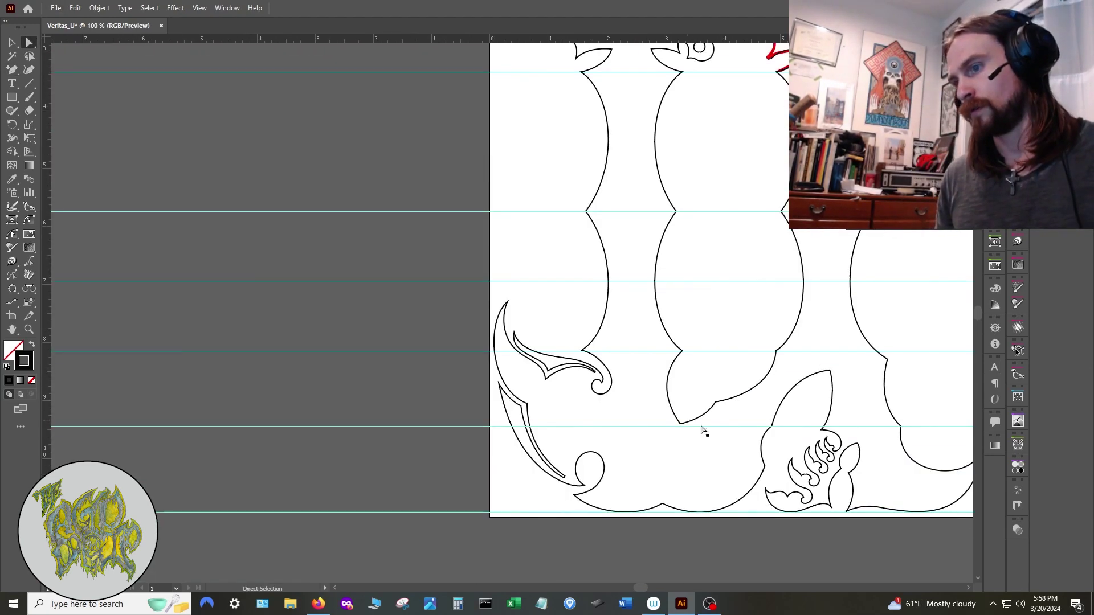
# Trace the lower left edge of the red top-right ornament in black and fit its anchor and corner to the sketch
pyautogui.moveTo(738, 159); pyautogui.dragTo(650, 486)
pyautogui.scroll(2, 778, 251)
pyautogui.press('F7')
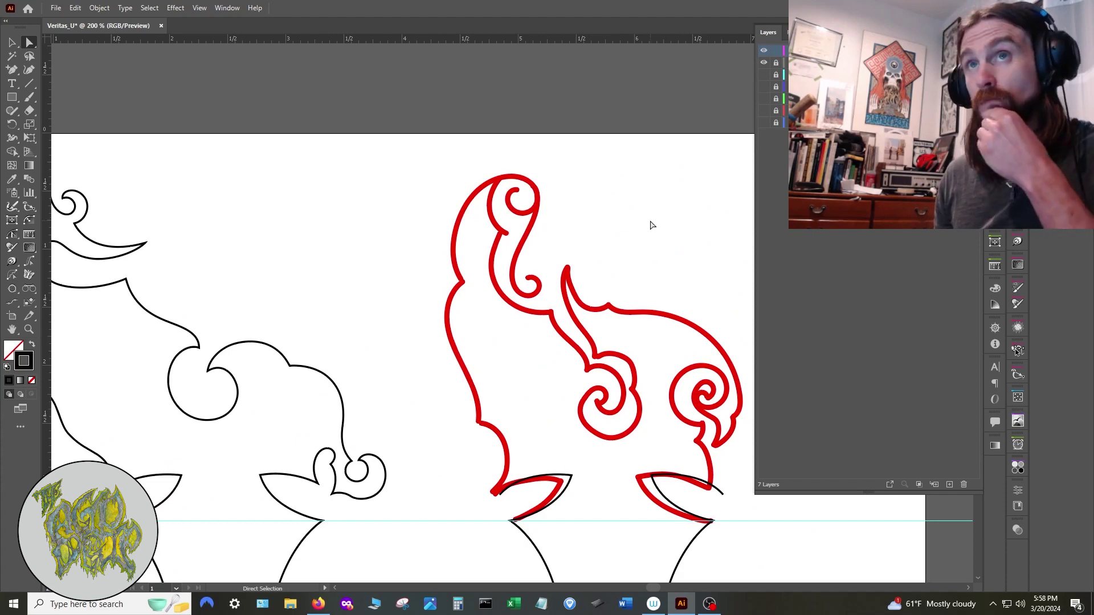
pyautogui.click(468, 371)
pyautogui.scroll(4, 465, 392)
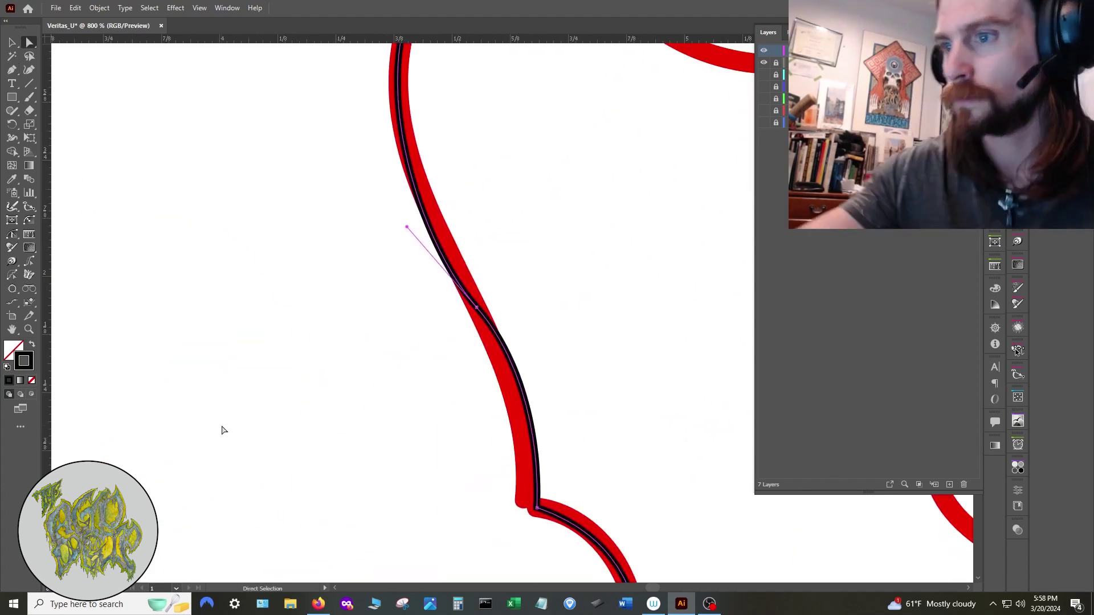
pyautogui.moveTo(477, 308); pyautogui.dragTo(471, 285)
pyautogui.moveTo(537, 507); pyautogui.dragTo(525, 509)
pyautogui.moveTo(604, 521); pyautogui.dragTo(513, 303)
# Remove the surplus anchor from the ornament's left edge and adjust the remaining handles to follow the red line
pyautogui.scroll(-2, 513, 303)
pyautogui.scroll(1, 439, 220)
pyautogui.press('-')
pyautogui.click(409, 355)
pyautogui.press('F7')
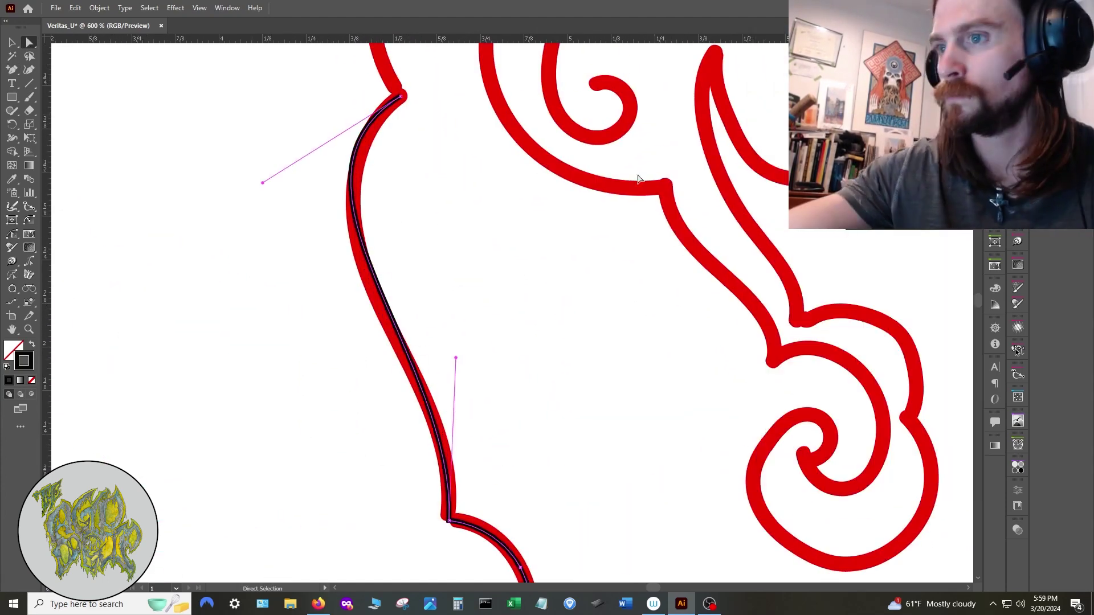
pyautogui.click(381, 293)
pyautogui.moveTo(412, 365); pyautogui.dragTo(420, 378)
pyautogui.moveTo(327, 142); pyautogui.dragTo(340, 144)
# Trace the ornament's upper left lobe in black and continue over its top and down the inner side
pyautogui.moveTo(340, 144)
pyautogui.mouseDown()
pyautogui.moveTo(393, 304)
pyautogui.moveTo(402, 483)
pyautogui.mouseUp()
pyautogui.moveTo(483, 189)
pyautogui.mouseDown()
pyautogui.moveTo(591, 93)
pyautogui.moveTo(573, 58)
pyautogui.mouseUp()
pyautogui.click(463, 436)
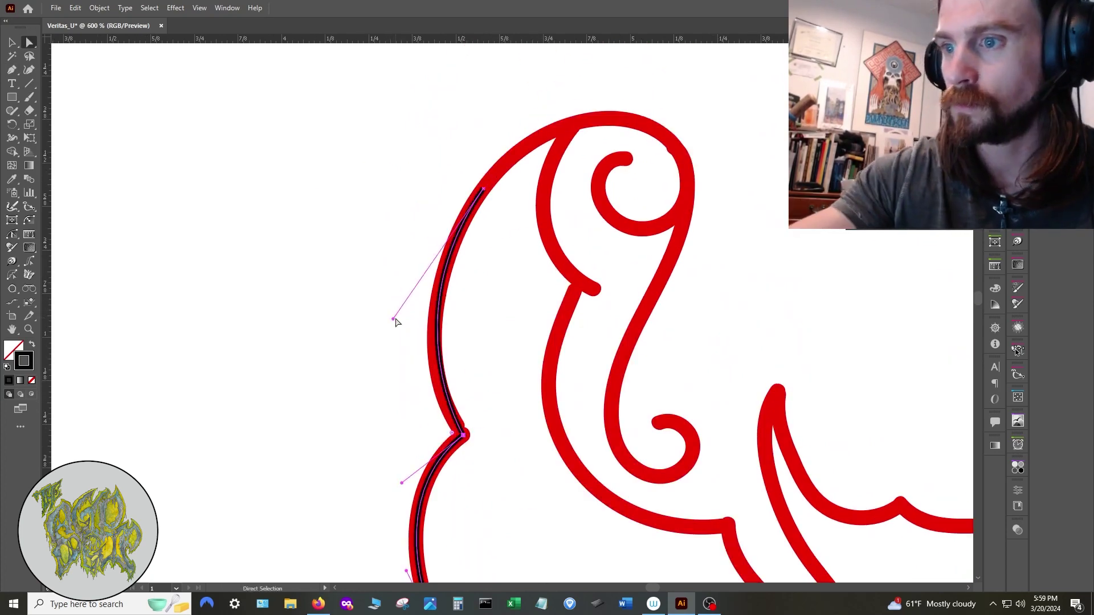
pyautogui.moveTo(394, 319); pyautogui.dragTo(387, 325)
pyautogui.moveTo(569, 210); pyautogui.dragTo(514, 314)
pyautogui.moveTo(561, 485); pyautogui.dragTo(557, 519)
# Add an anchor point to the ornament's top right curve and adjust it to fit the red sketch
pyautogui.press('a')
pyautogui.press('+')
pyautogui.click(628, 320)
pyautogui.press('a')
pyautogui.moveTo(613, 385); pyautogui.dragTo(619, 377)
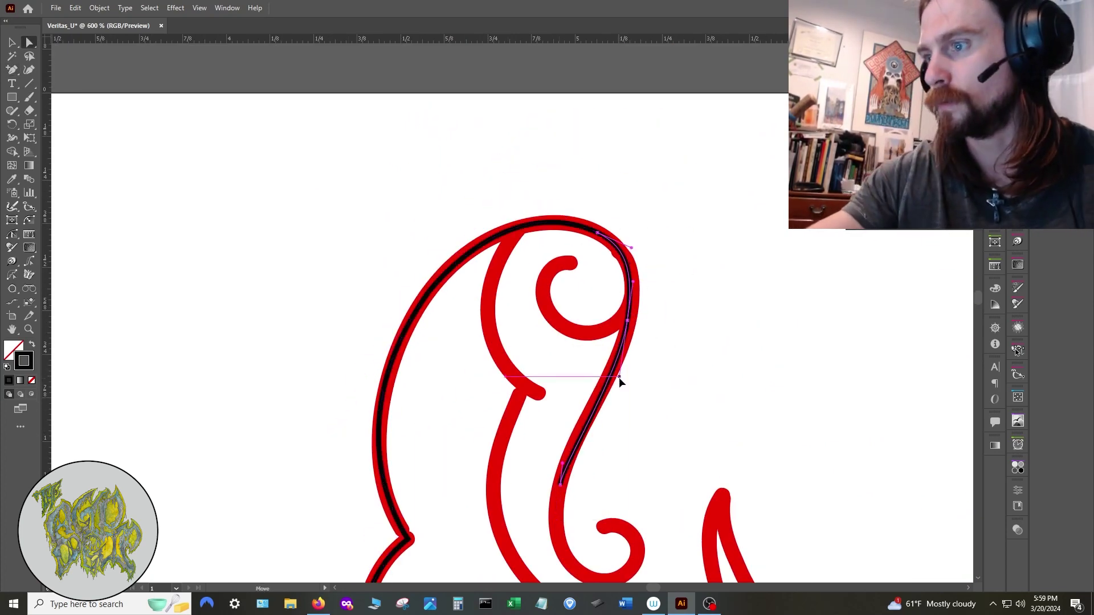
pyautogui.scroll(-2, 661, 369)
pyautogui.scroll(4, 651, 313)
pyautogui.moveTo(634, 287)
pyautogui.mouseDown()
pyautogui.moveTo(648, 279)
pyautogui.moveTo(633, 269)
pyautogui.mouseUp()
pyautogui.click(688, 290)
pyautogui.scroll(-3, 689, 289)
pyautogui.scroll(-3, 467, 253)
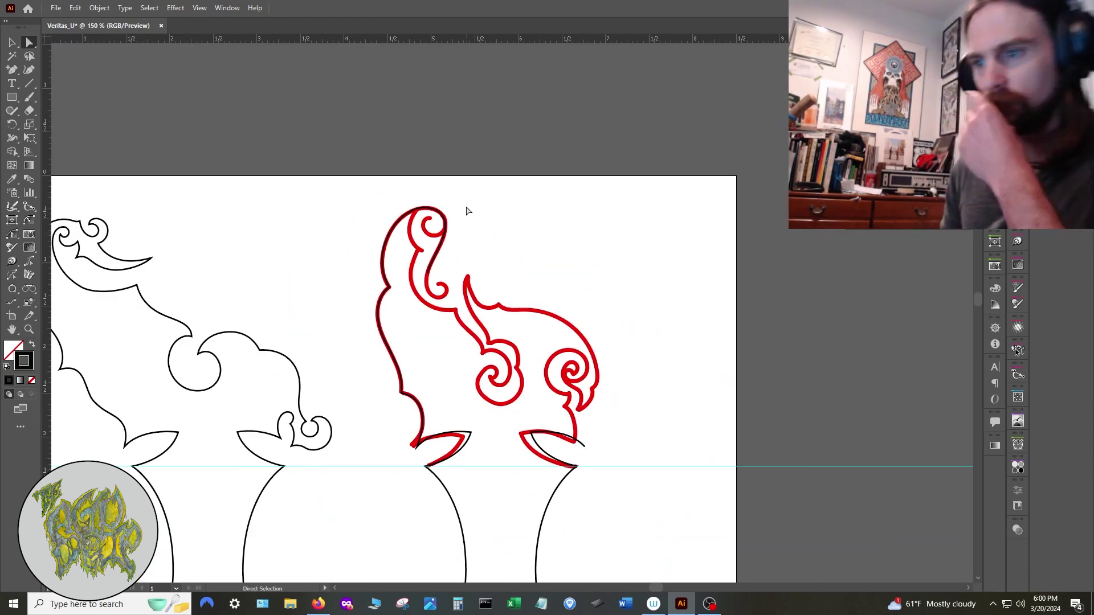
pyautogui.scroll(-1, 495, 247)
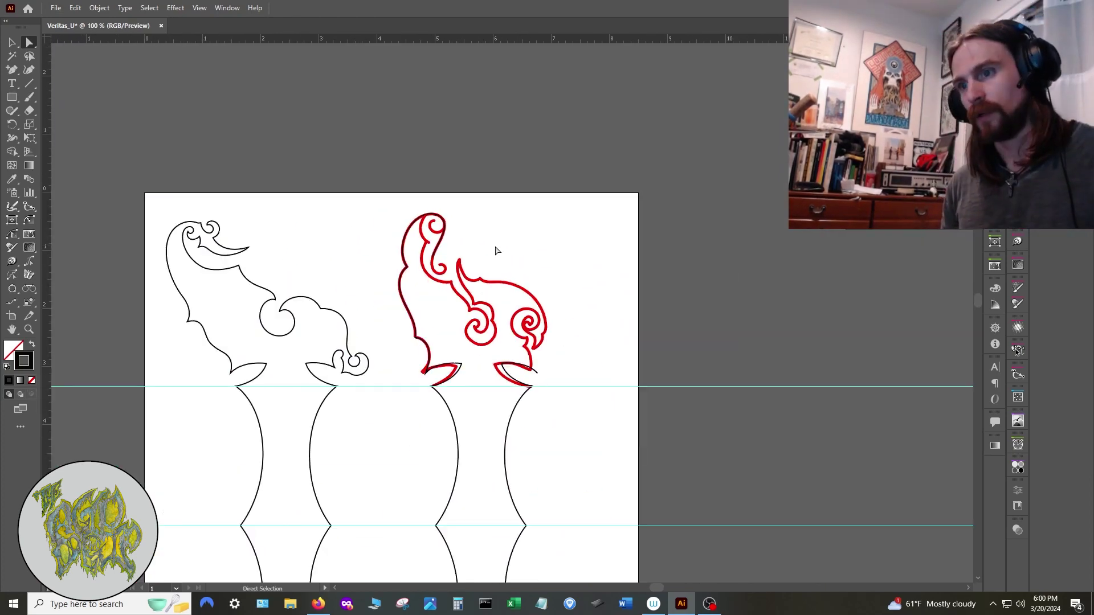
# Draw a black inner contour with a central pointed corner that ends in a round curl around the lower red hook
pyautogui.scroll(4, 496, 246)
pyautogui.press('p')
pyautogui.moveTo(444, 365); pyautogui.dragTo(479, 414)
pyautogui.moveTo(507, 336); pyautogui.dragTo(487, 310)
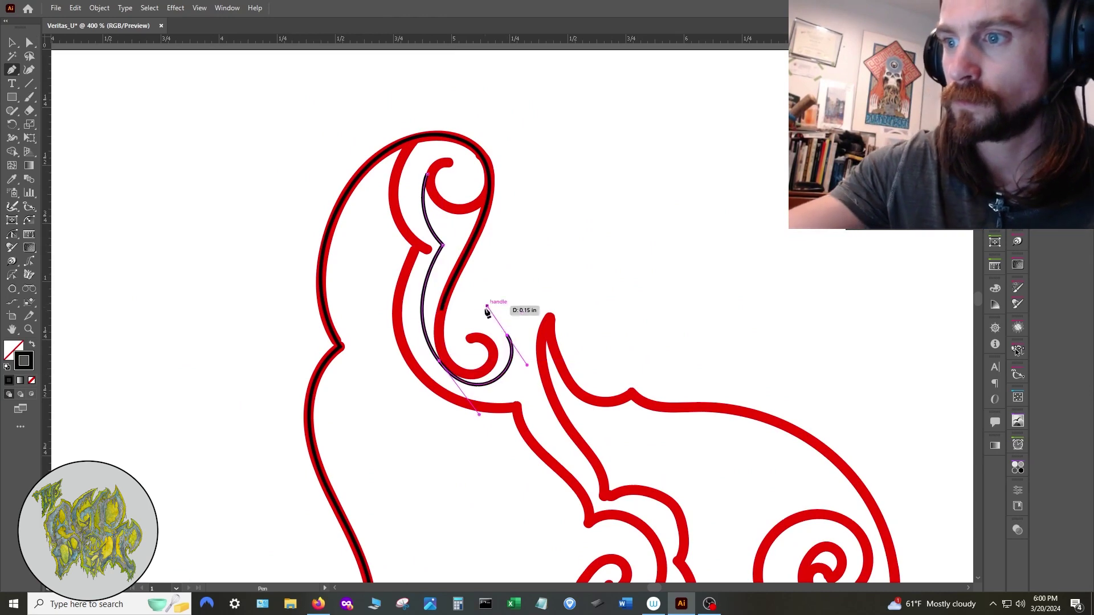
pyautogui.scroll(2, 491, 304)
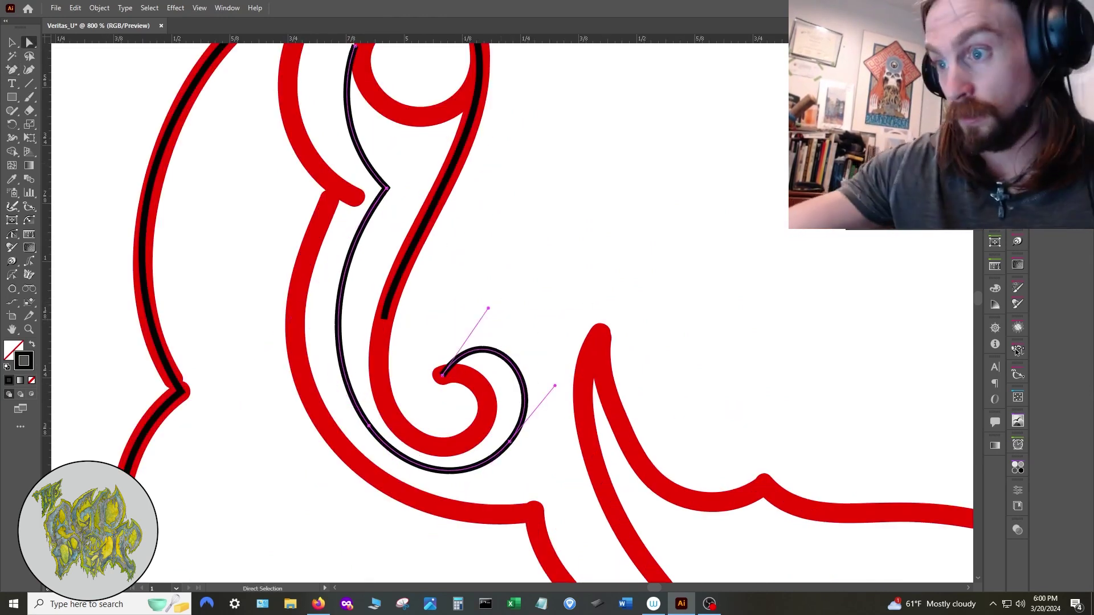
pyautogui.moveTo(514, 321); pyautogui.dragTo(546, 492)
# Continue the inner contour around the upper curl's loop and down the red line on the left to the next corner
pyautogui.press('p')
pyautogui.click(387, 215)
pyautogui.moveTo(467, 282); pyautogui.dragTo(538, 266)
pyautogui.moveTo(354, 176); pyautogui.dragTo(308, 240)
pyautogui.moveTo(366, 356); pyautogui.dragTo(433, 415)
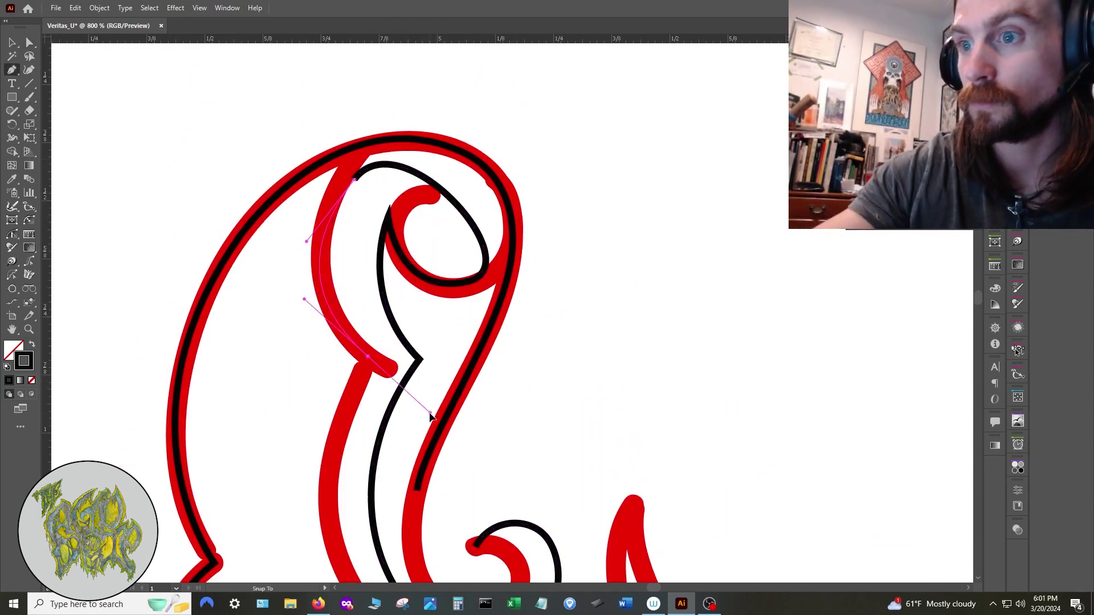
pyautogui.moveTo(365, 485); pyautogui.dragTo(423, 329)
pyautogui.moveTo(393, 395); pyautogui.dragTo(412, 513)
pyautogui.moveTo(622, 530); pyautogui.dragTo(709, 520)
# Fit the black contour's left side to the red line by adjusting its handles above and below the pointed notch
pyautogui.press('a')
pyautogui.moveTo(412, 513); pyautogui.dragTo(417, 490)
pyautogui.moveTo(419, 331); pyautogui.dragTo(463, 475)
pyautogui.click(473, 347)
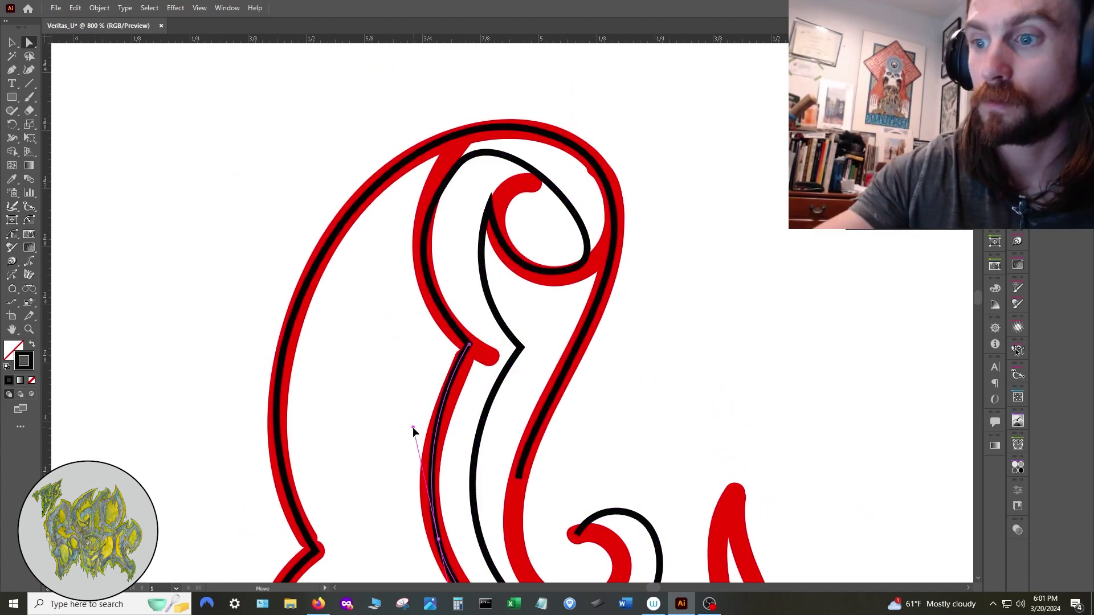
pyautogui.moveTo(416, 288); pyautogui.dragTo(410, 293)
pyautogui.moveTo(475, 220); pyautogui.dragTo(488, 316)
# Round the upper curl's loop by repositioning its anchor points and handles and clearing the surplus anchor
pyautogui.click(595, 361)
pyautogui.press('+')
pyautogui.click(568, 285)
pyautogui.press('a')
pyautogui.moveTo(569, 285); pyautogui.dragTo(581, 257)
pyautogui.moveTo(595, 361); pyautogui.dragTo(581, 365)
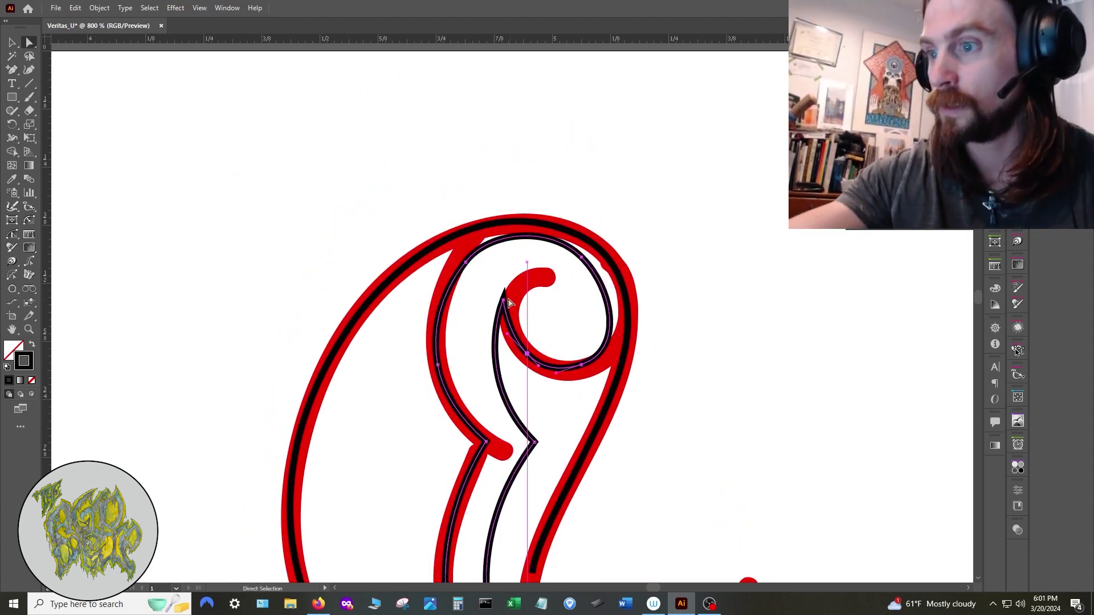
pyautogui.moveTo(513, 381); pyautogui.dragTo(532, 381)
pyautogui.press('-')
pyautogui.click(581, 257)
pyautogui.press('a')
pyautogui.click(640, 330)
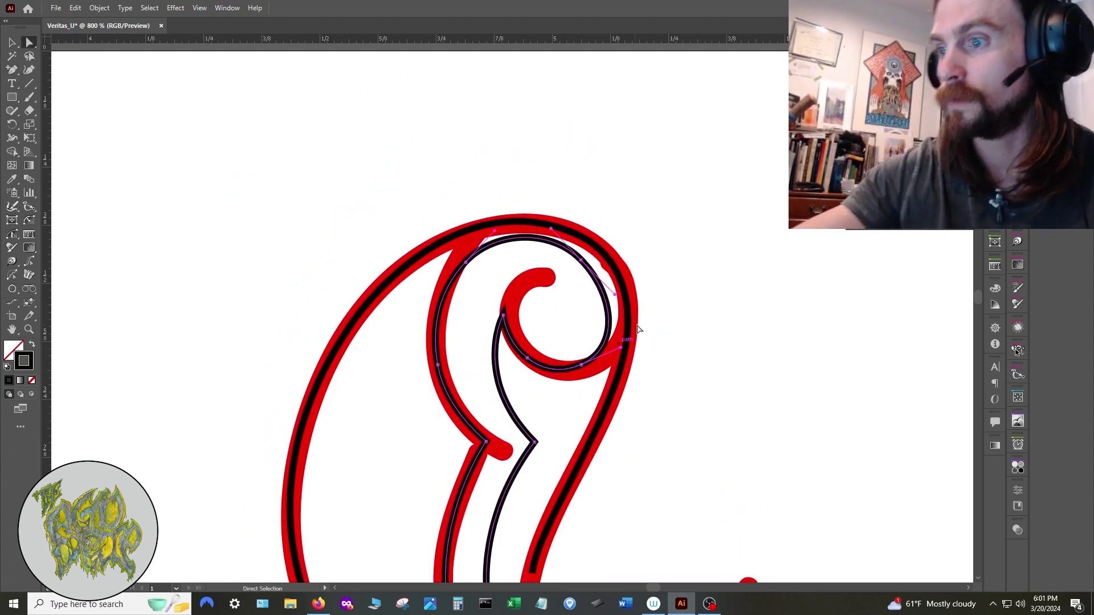
pyautogui.moveTo(640, 330); pyautogui.dragTo(639, 183)
pyautogui.scroll(-3, 639, 184)
pyautogui.moveTo(679, 298); pyautogui.dragTo(572, 293)
pyautogui.scroll(-2, 574, 293)
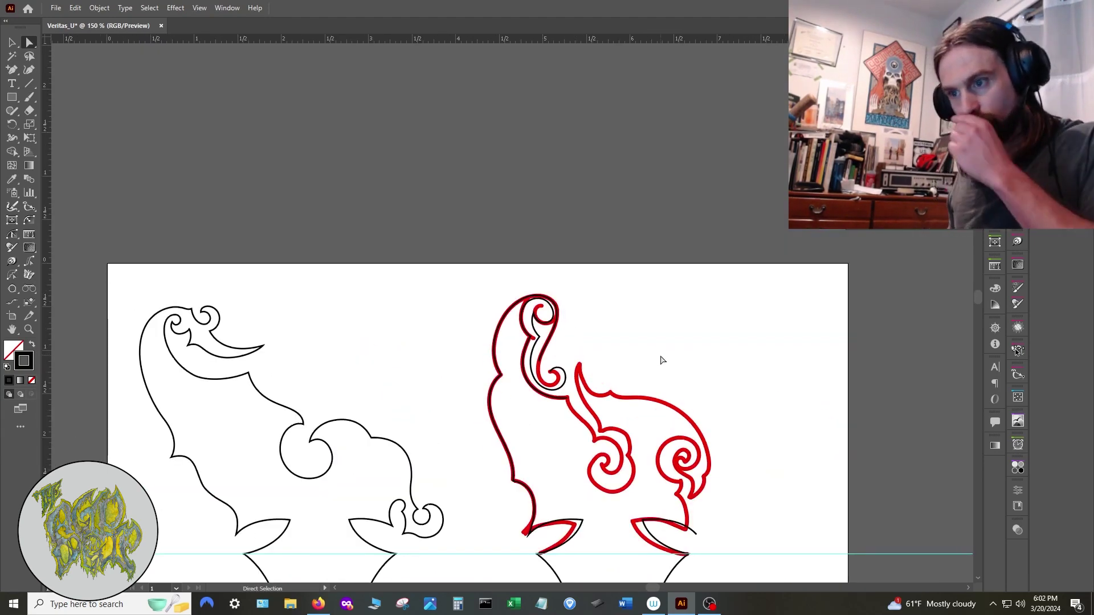
# Show the layer with the vertical centre lines and trace the middle spiral's inner arc in black
pyautogui.press('F7')
pyautogui.click(763, 75)
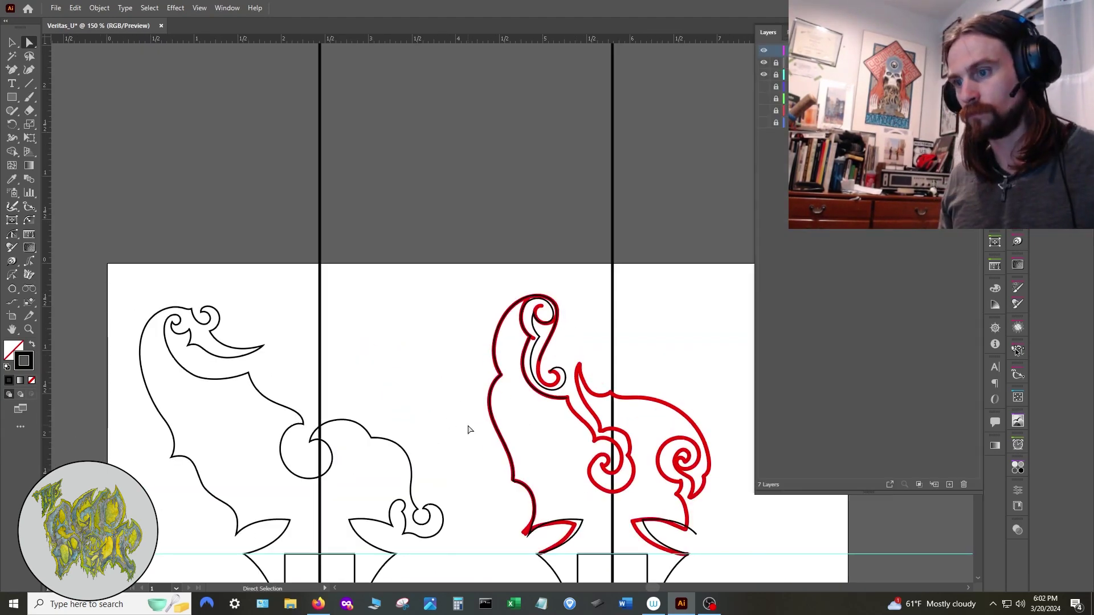
pyautogui.scroll(2, 575, 374)
pyautogui.press('p')
pyautogui.scroll(3, 525, 415)
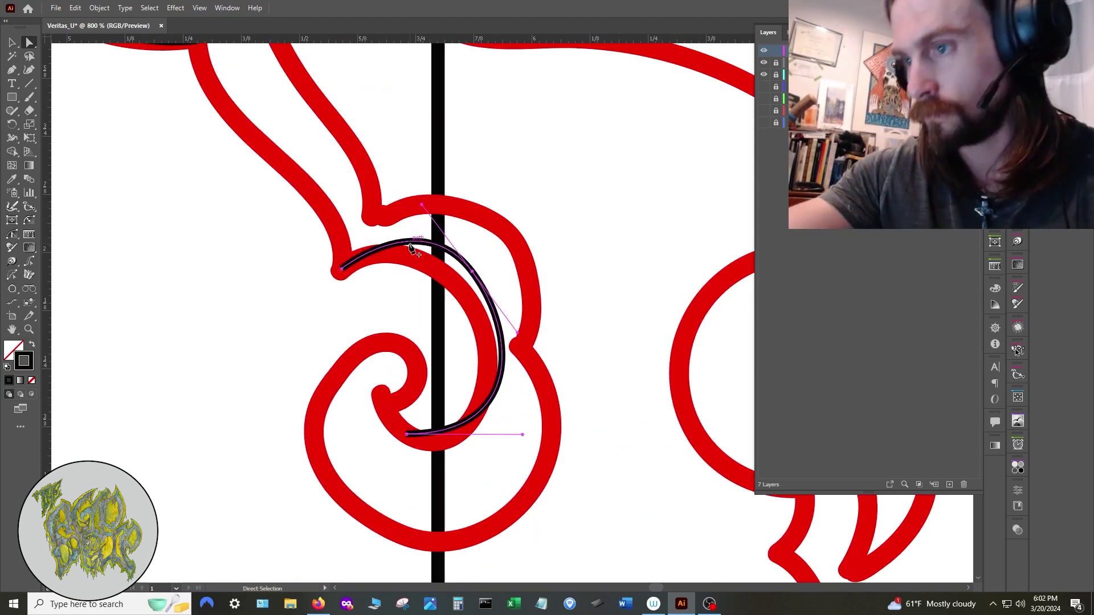
# Reshape the middle spiral's inner arc by moving its start point and evening out the handles at its top
pyautogui.press('F7')
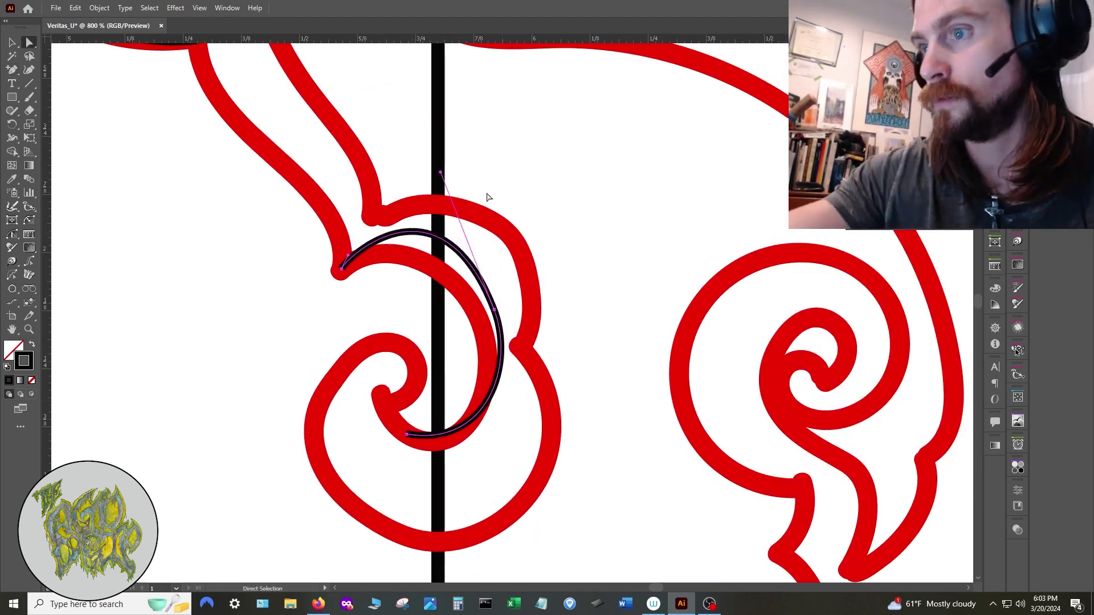
pyautogui.moveTo(340, 273); pyautogui.dragTo(335, 278)
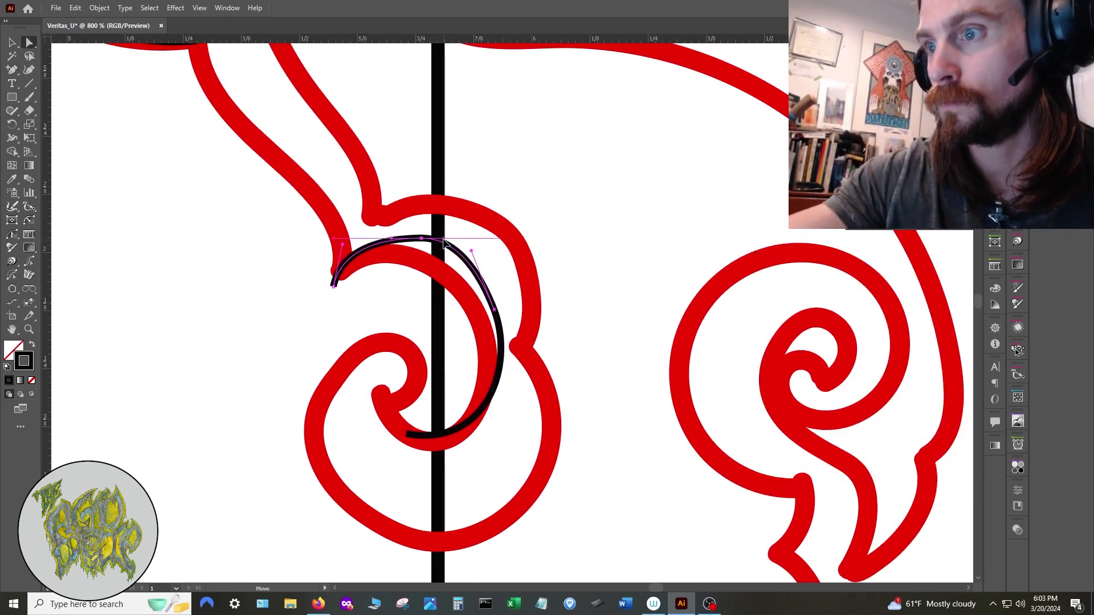
pyautogui.moveTo(444, 240); pyautogui.dragTo(446, 241)
pyautogui.moveTo(336, 242); pyautogui.dragTo(347, 238)
pyautogui.scroll(-1, 483, 267)
pyautogui.moveTo(421, 238); pyautogui.dragTo(464, 434)
pyautogui.click(485, 289)
# Trace the stem from the middle spiral's arc up to the ornament's inner corner and adjust where they meet
pyautogui.press('p')
pyautogui.click(417, 459)
pyautogui.moveTo(374, 362); pyautogui.dragTo(359, 343)
pyautogui.click(320, 276)
pyautogui.press('a')
pyautogui.moveTo(412, 384)
pyautogui.mouseDown()
pyautogui.moveTo(424, 397)
pyautogui.moveTo(405, 384)
pyautogui.mouseUp()
pyautogui.moveTo(417, 459); pyautogui.dragTo(426, 439)
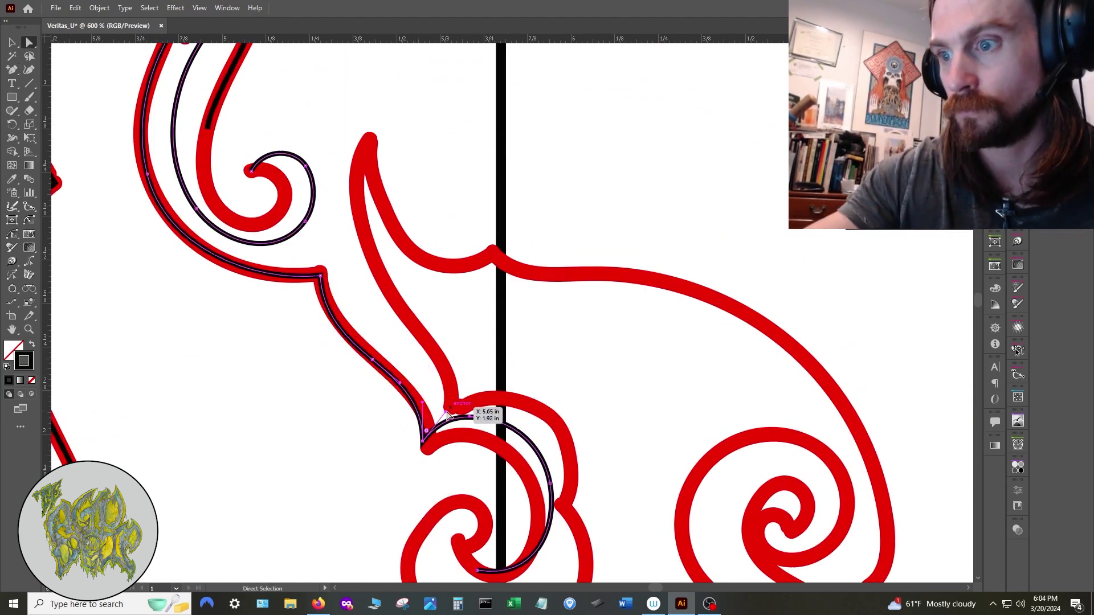
# Extend the middle spiral's inner arc around its bottom to the pointed inner tip
pyautogui.click(475, 357)
pyautogui.scroll(-2, 473, 356)
pyautogui.scroll(-1, 500, 337)
pyautogui.scroll(2, 485, 444)
pyautogui.press('p')
pyautogui.click(470, 428)
pyautogui.moveTo(442, 396); pyautogui.dragTo(426, 337)
pyautogui.click(441, 395)
pyautogui.moveTo(470, 429); pyautogui.dragTo(479, 429)
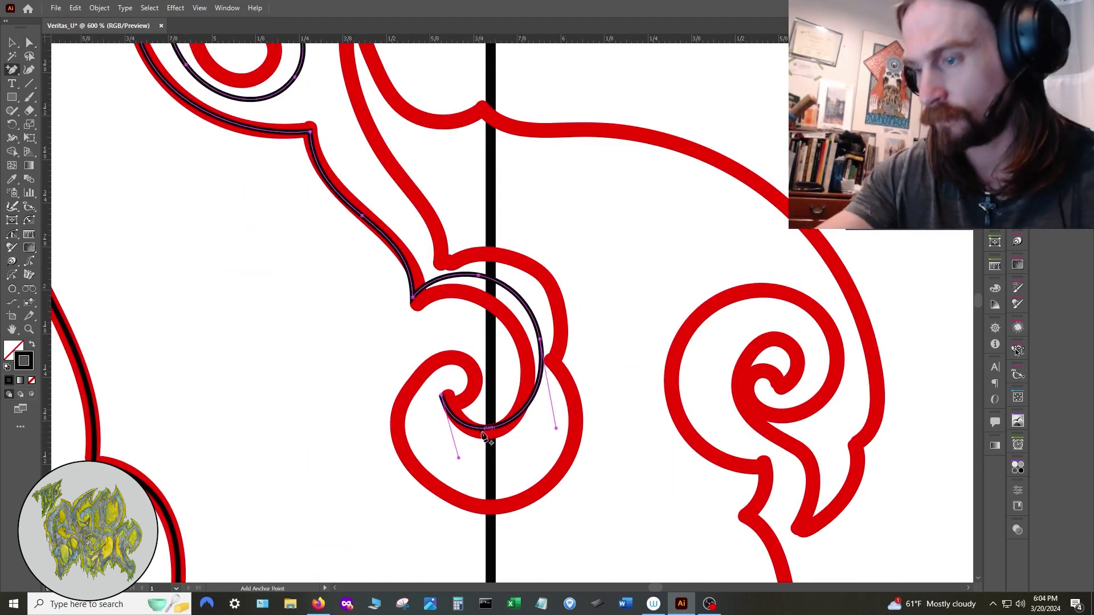
# Trace the middle spiral's small inner curl and its outer contour around to the upper starting corner
pyautogui.moveTo(472, 391); pyautogui.dragTo(419, 357)
pyautogui.moveTo(405, 452); pyautogui.dragTo(426, 517)
pyautogui.moveTo(560, 477); pyautogui.dragTo(604, 432)
pyautogui.moveTo(541, 359); pyautogui.dragTo(513, 313)
pyautogui.click(441, 260)
# Adjust the anchors and handles of the middle spiral's outer contour to smooth its round shape
pyautogui.press('a')
pyautogui.moveTo(541, 359); pyautogui.dragTo(541, 266)
pyautogui.moveTo(561, 477); pyautogui.dragTo(565, 463)
pyautogui.moveTo(427, 517); pyautogui.dragTo(439, 527)
pyautogui.moveTo(495, 254); pyautogui.dragTo(496, 247)
pyautogui.click(591, 365)
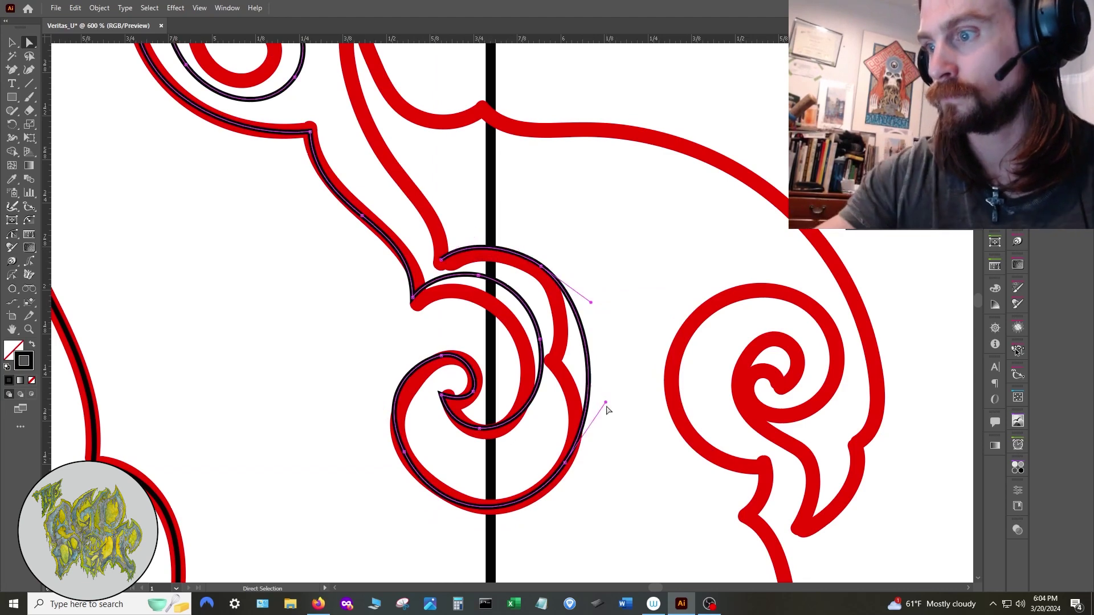
pyautogui.moveTo(605, 408); pyautogui.dragTo(609, 406)
# Form the pointed notch on the spiral's outer right side, removing the extra anchor above and refining the adjoining curves
pyautogui.moveTo(586, 344); pyautogui.dragTo(565, 356)
pyautogui.press('p')
pyautogui.click(541, 266)
pyautogui.press('a')
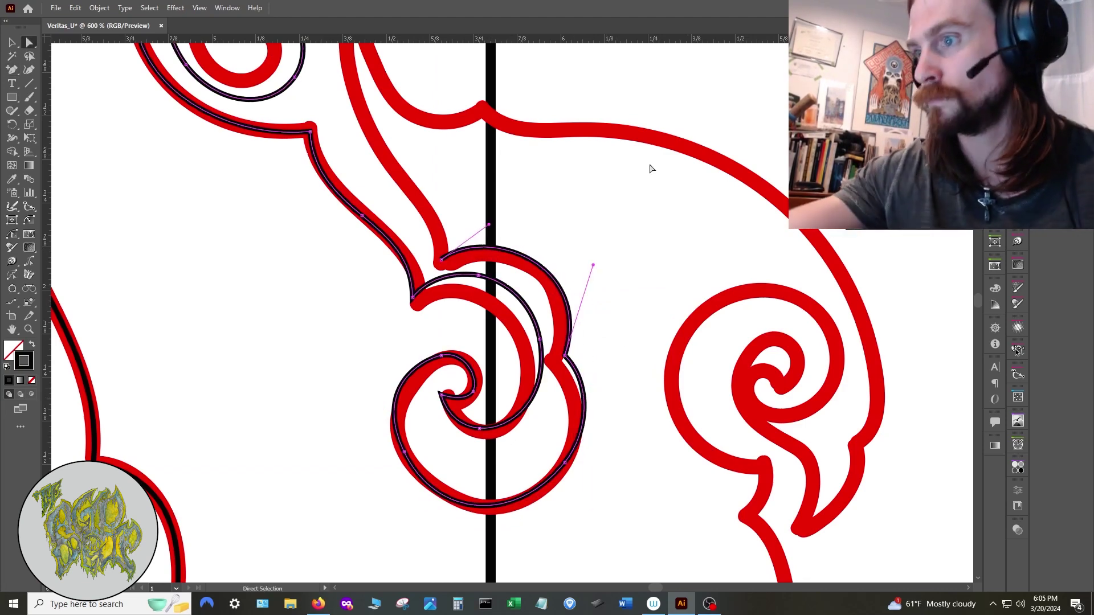
pyautogui.moveTo(593, 264); pyautogui.dragTo(577, 259)
pyautogui.press('p')
pyautogui.press('a')
pyautogui.moveTo(565, 462); pyautogui.dragTo(553, 488)
# Add an anchor to the middle spiral's small inner curl and reshape its anchors and handles into a rounder hook
pyautogui.scroll(2, 480, 380)
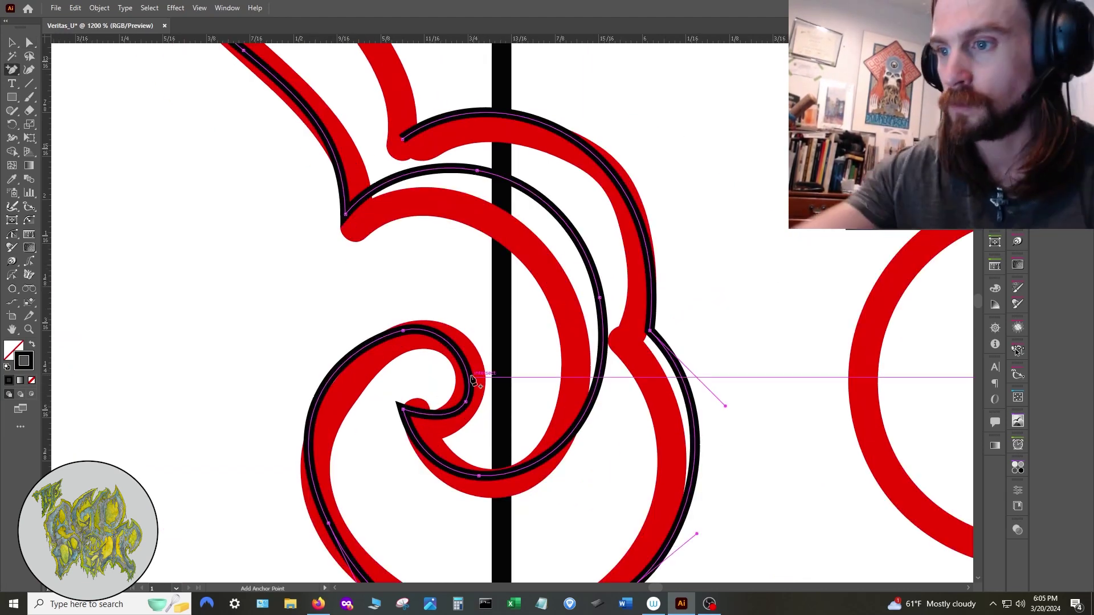
pyautogui.click(473, 374)
pyautogui.press('+')
pyautogui.moveTo(408, 333); pyautogui.dragTo(420, 312)
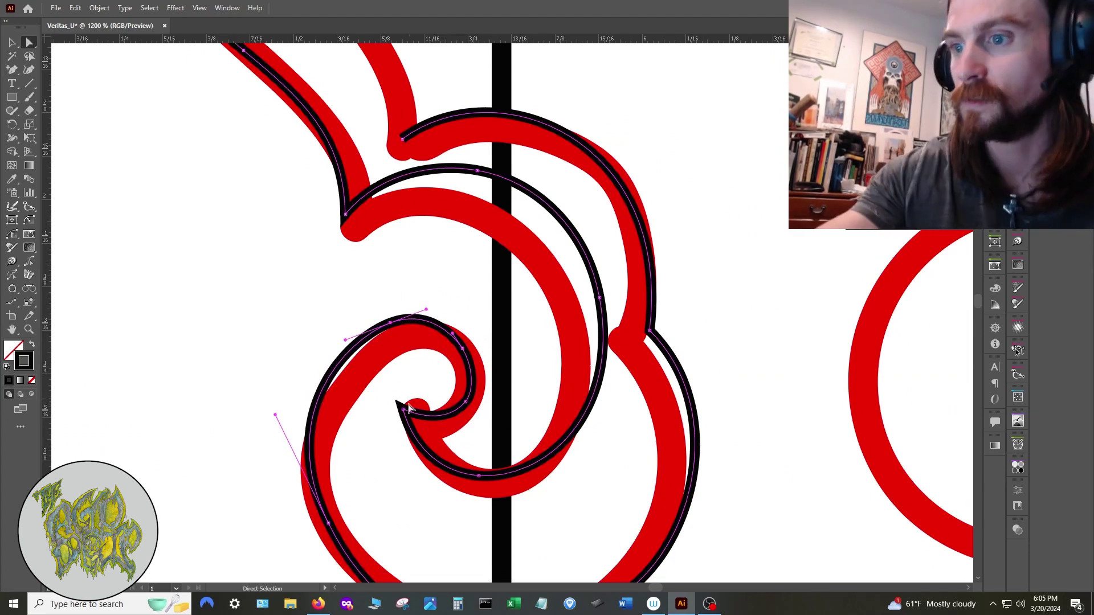
pyautogui.press('a')
pyautogui.moveTo(462, 348); pyautogui.dragTo(460, 338)
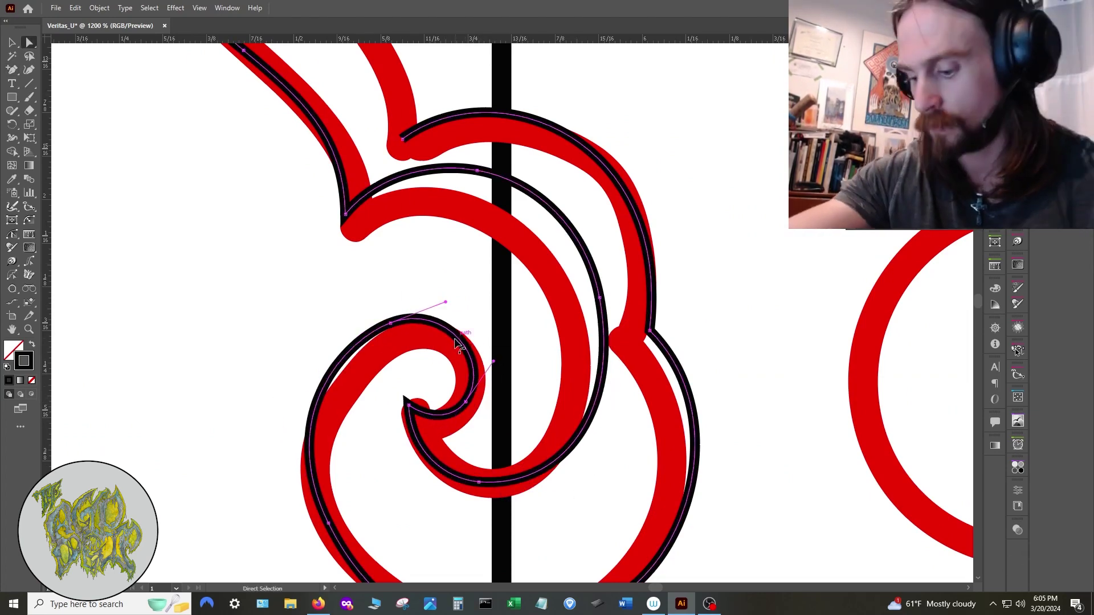
# Fine-tune the anchors and handles of the middle spiral's upper arcs and outer contour
pyautogui.scroll(-2, 416, 301)
pyautogui.moveTo(422, 300); pyautogui.dragTo(430, 377)
pyautogui.moveTo(410, 298); pyautogui.dragTo(400, 291)
pyautogui.moveTo(447, 254); pyautogui.dragTo(456, 253)
pyautogui.scroll(-1, 516, 352)
pyautogui.moveTo(373, 463); pyautogui.dragTo(376, 468)
pyautogui.scroll(-2, 613, 378)
pyautogui.scroll(1, 442, 165)
# Smooth the inner contour of the upper ornament's lower curl by refining its anchors and handles
pyautogui.moveTo(443, 166); pyautogui.dragTo(492, 329)
pyautogui.press('p')
pyautogui.click(451, 390)
pyautogui.scroll(4, 511, 398)
pyautogui.press('a')
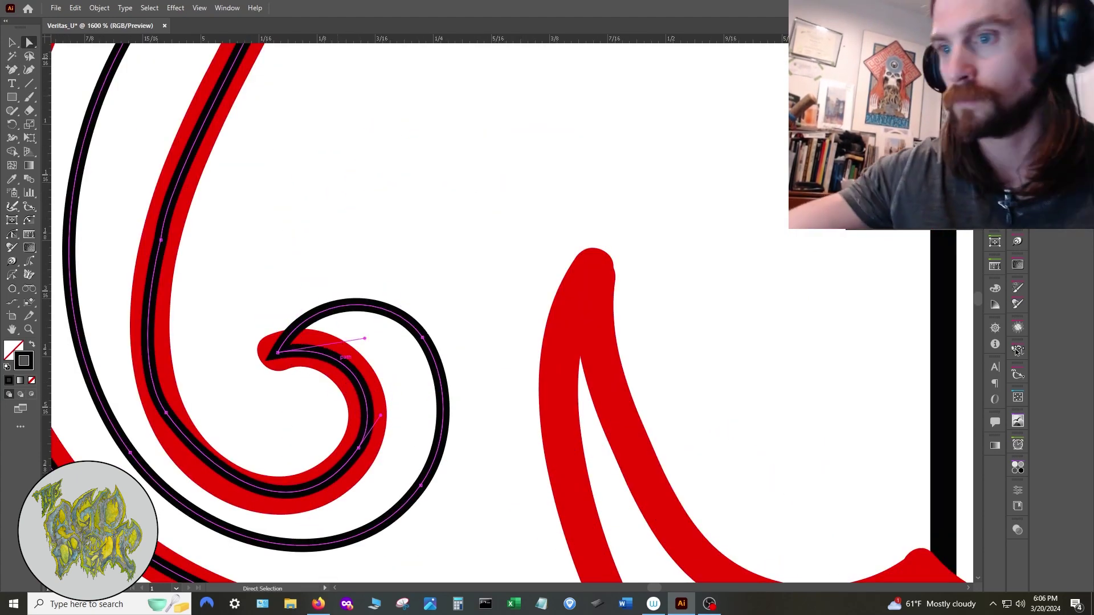
pyautogui.hscroll(-2, 345, 373)
pyautogui.scroll(-1, 589, 205)
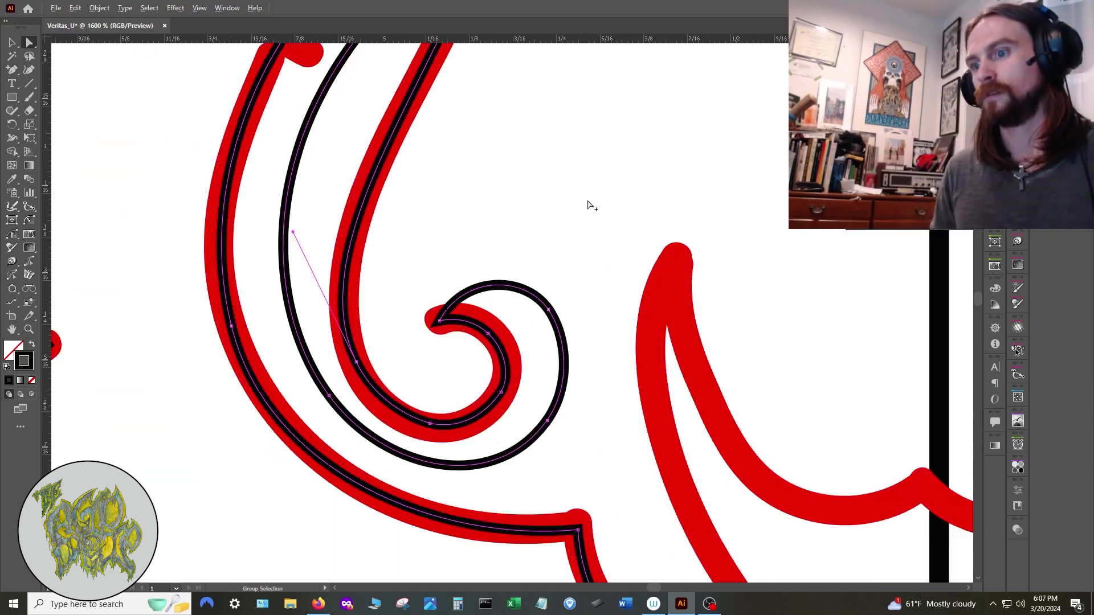
pyautogui.moveTo(519, 386); pyautogui.dragTo(356, 363)
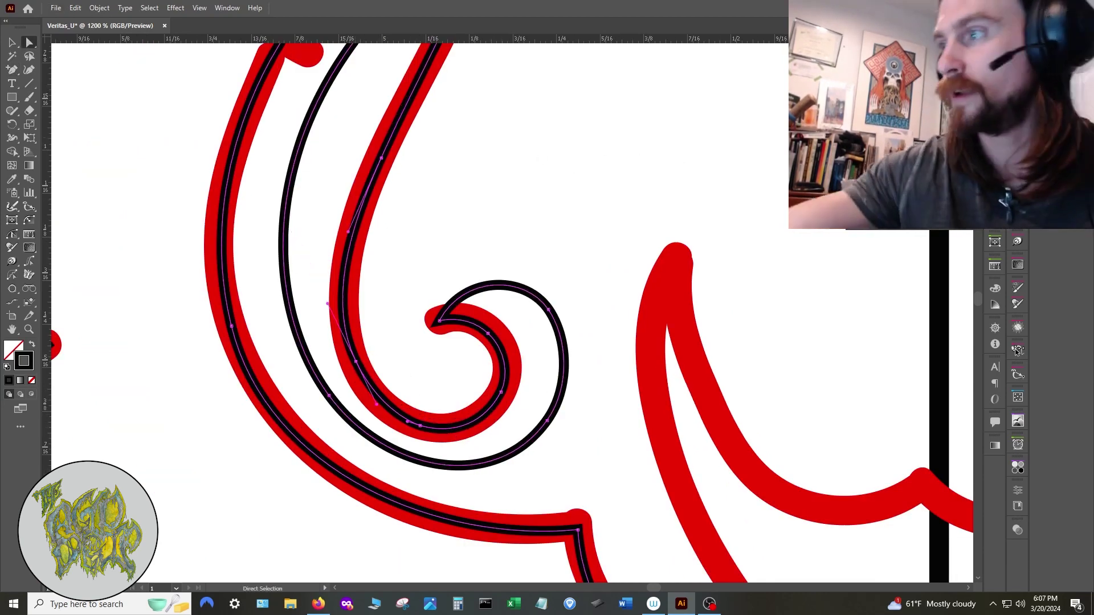
pyautogui.scroll(-6, 444, 410)
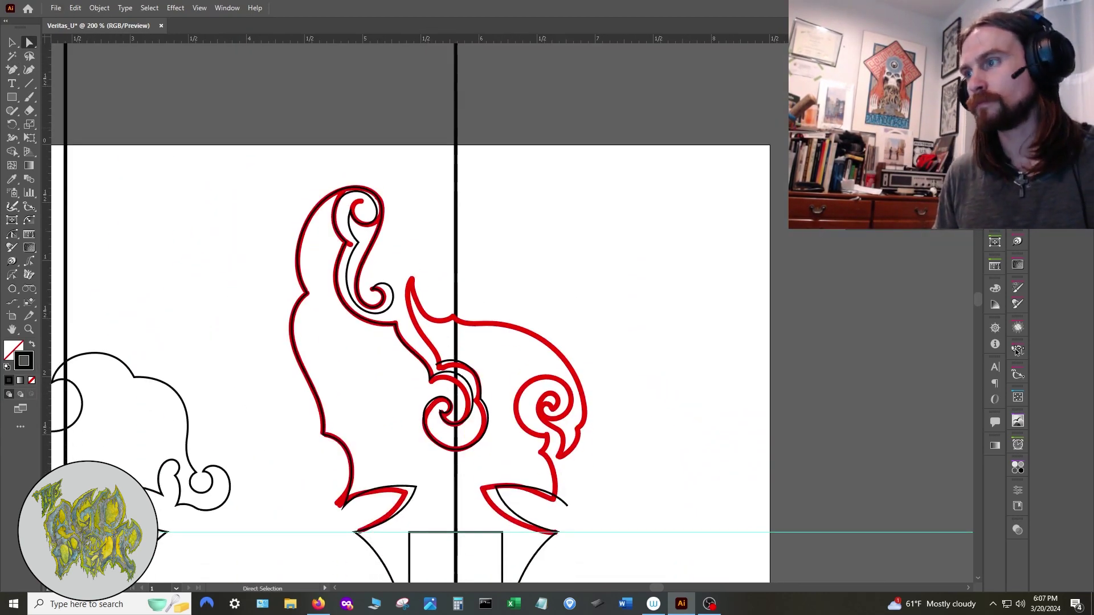
# Unlock the red sketch layer to delete the already traced strokes around the upper ornament and leaves, then restore the layer locks
pyautogui.click(995, 36)
pyautogui.click(776, 51)
pyautogui.click(776, 62)
pyautogui.moveTo(264, 163); pyautogui.dragTo(394, 385)
pyautogui.press('Delete')
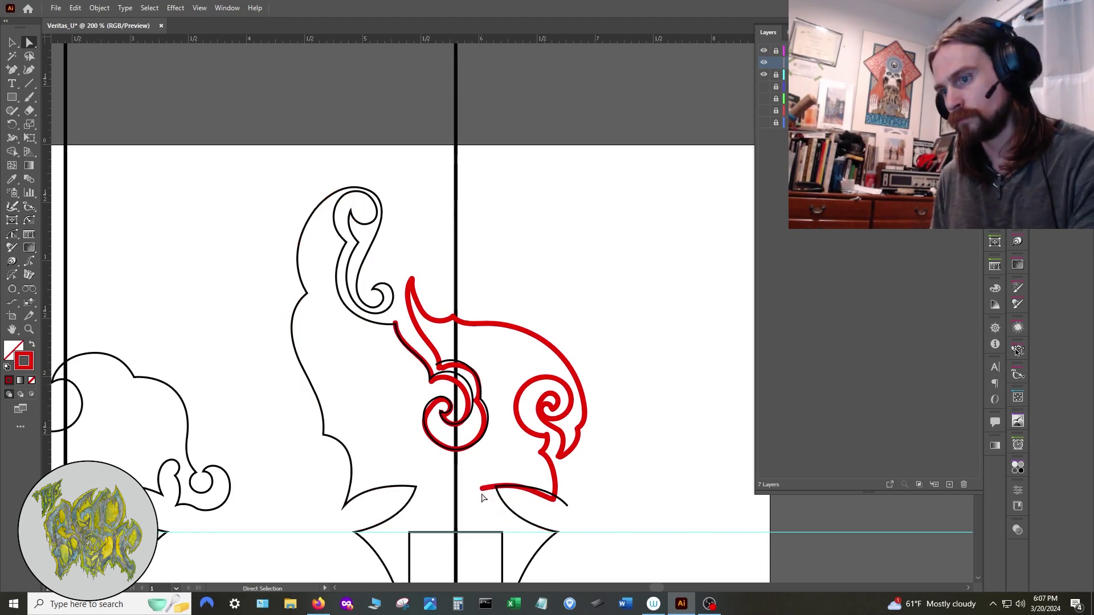
pyautogui.scroll(2, 356, 321)
pyautogui.click(776, 51)
pyautogui.click(776, 62)
# Reshape the upper ornament's round top curl and push its outer contour slightly outward at the upper right
pyautogui.moveTo(434, 327); pyautogui.dragTo(430, 313)
pyautogui.moveTo(381, 332); pyautogui.dragTo(391, 342)
pyautogui.click(407, 345)
pyautogui.scroll(1, 472, 102)
pyautogui.moveTo(472, 102); pyautogui.dragTo(542, 266)
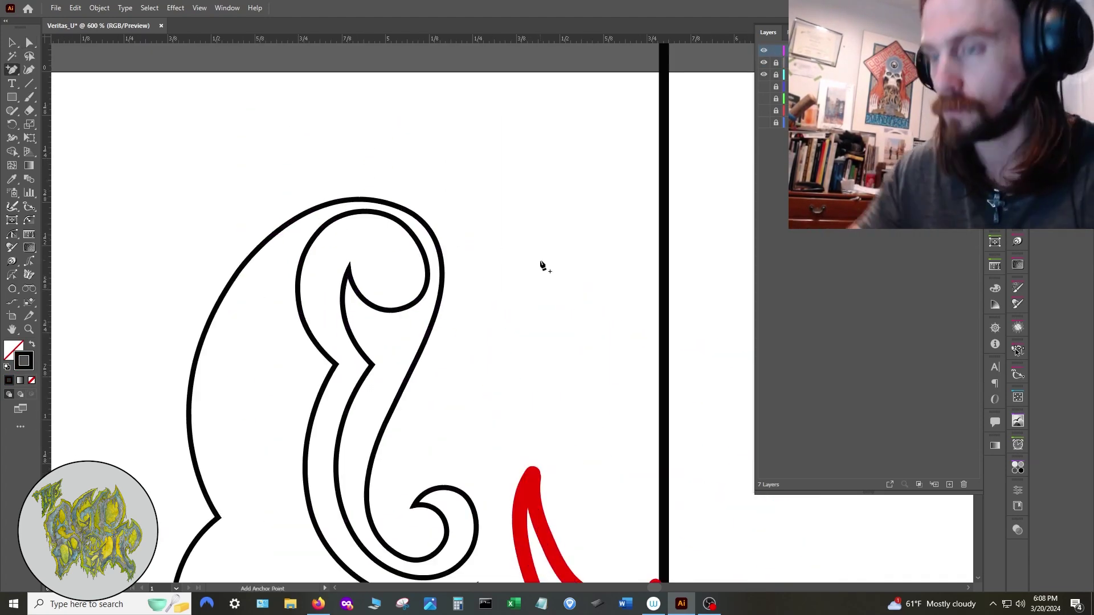
pyautogui.moveTo(410, 210)
pyautogui.mouseDown()
pyautogui.moveTo(413, 223)
pyautogui.moveTo(416, 202)
pyautogui.mouseUp()
pyautogui.click(407, 229)
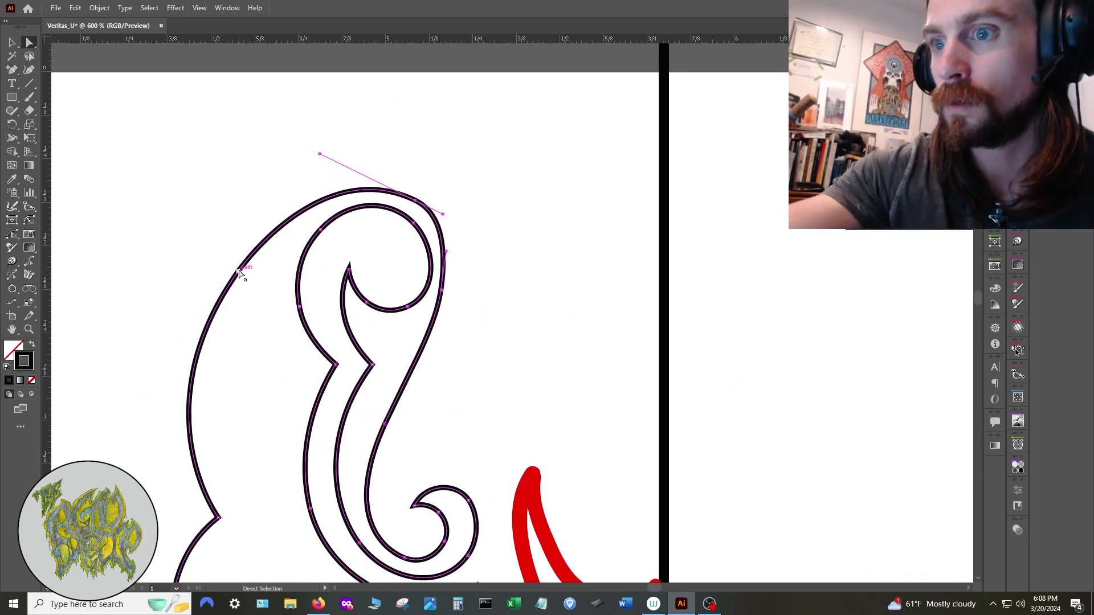
# Adjust the anchors and handles on the top curl's outer right contour to make it an even, round bend
pyautogui.click(239, 272)
pyautogui.click(239, 271)
pyautogui.hotkey('ctrl', 'z')
pyautogui.moveTo(441, 290); pyautogui.dragTo(446, 297)
pyautogui.moveTo(450, 263)
pyautogui.mouseDown()
pyautogui.moveTo(451, 249)
pyautogui.moveTo(451, 266)
pyautogui.mouseUp()
pyautogui.moveTo(439, 212); pyautogui.dragTo(443, 215)
# Form a pointed notch halfway down the outer right side of the upper ornament, between its top and lower curls
pyautogui.moveTo(408, 374); pyautogui.dragTo(439, 373)
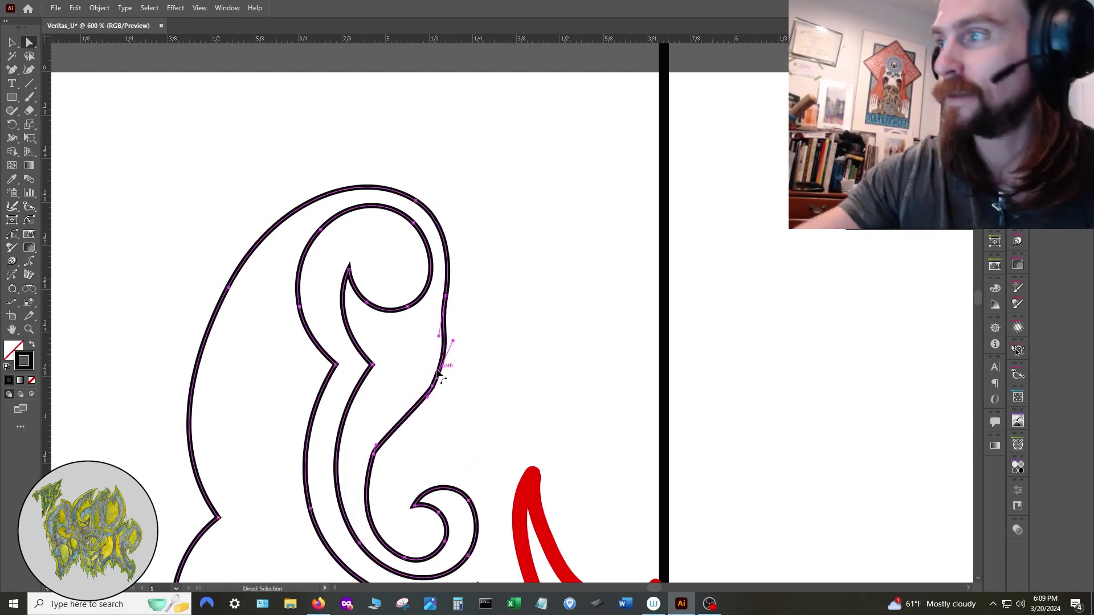
pyautogui.click(445, 296)
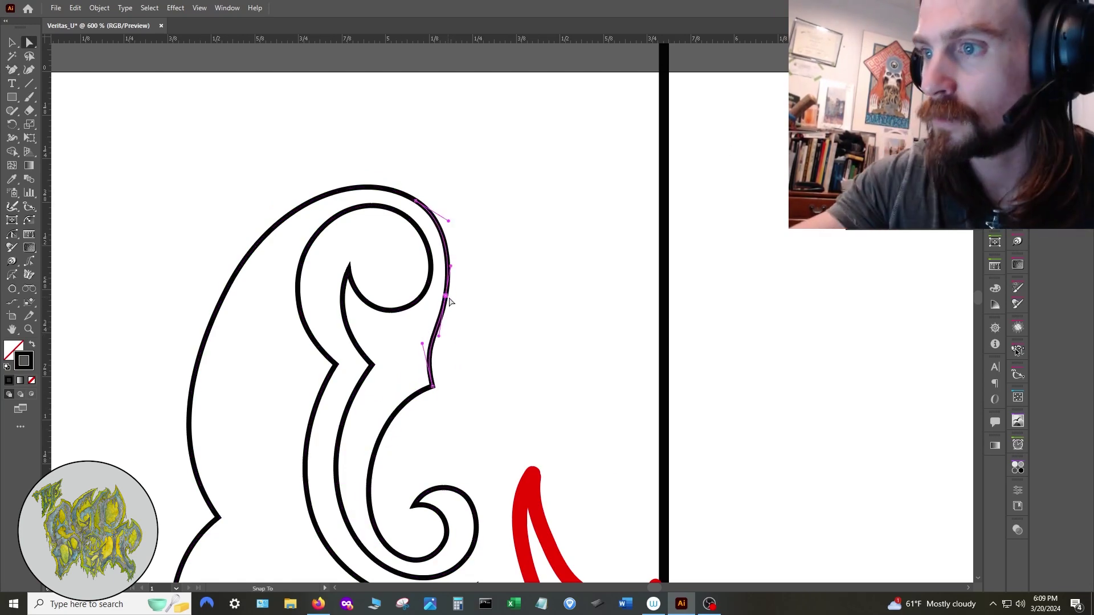
pyautogui.scroll(-3, 457, 365)
pyautogui.moveTo(704, 478); pyautogui.dragTo(430, 326)
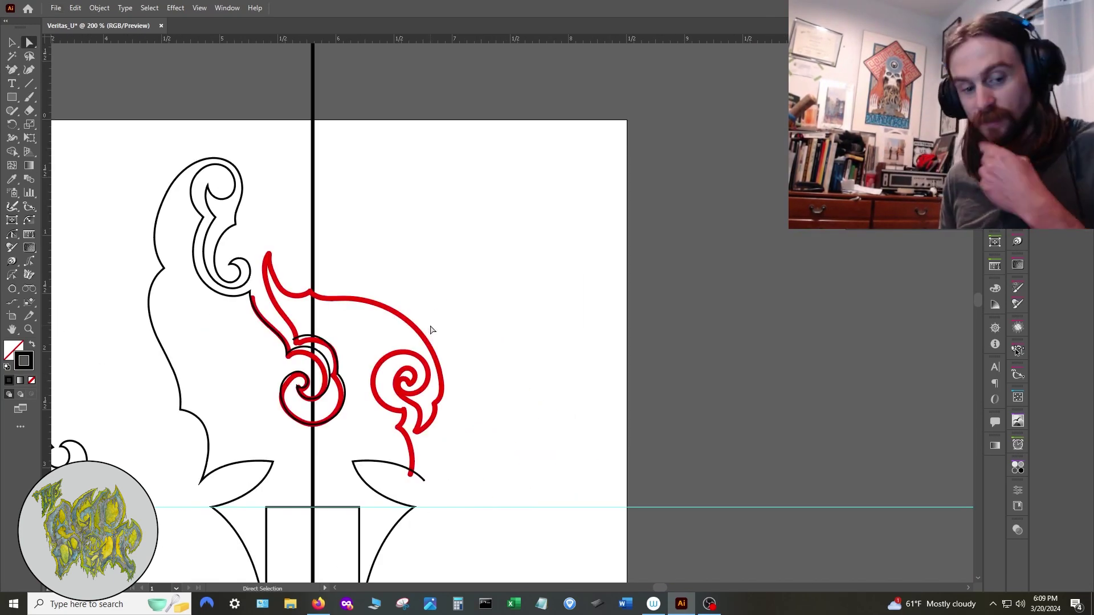
# Move the notch on the ornament's outer left outline up and inward, and reshape the curves on both sides of it
pyautogui.scroll(2, 187, 245)
pyautogui.moveTo(187, 245); pyautogui.dragTo(450, 246)
pyautogui.click(403, 291)
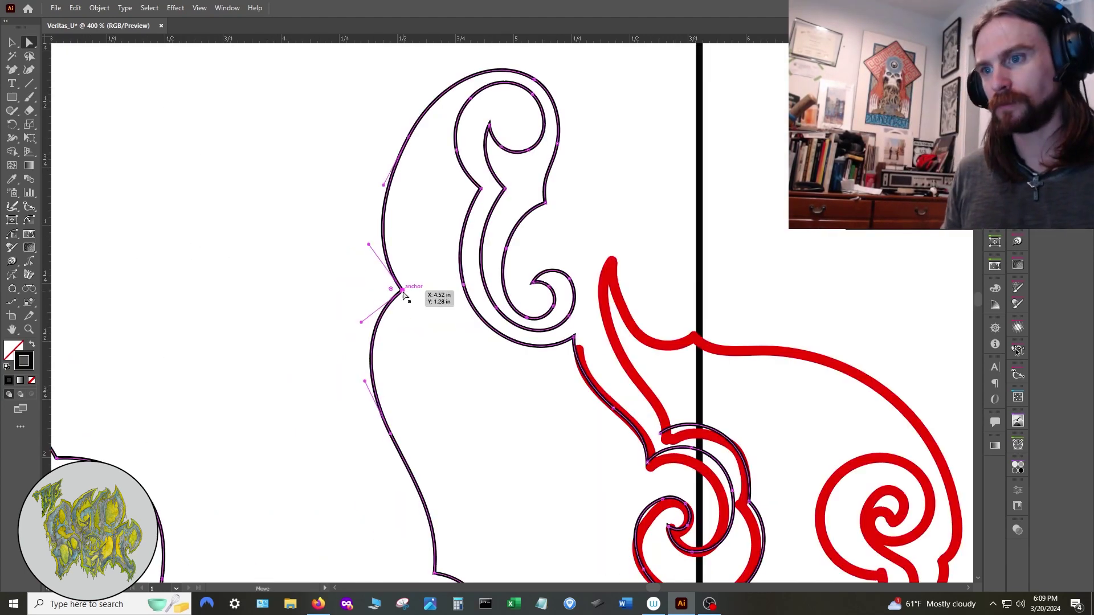
pyautogui.moveTo(403, 292); pyautogui.dragTo(390, 261)
pyautogui.moveTo(357, 215); pyautogui.dragTo(377, 221)
pyautogui.moveTo(348, 293); pyautogui.dragTo(342, 310)
pyautogui.click(391, 434)
pyautogui.moveTo(303, 358); pyautogui.dragTo(303, 380)
pyautogui.moveTo(303, 380); pyautogui.dragTo(336, 525)
# Raise the left outline's notch further and move the anchor above it up along the contour
pyautogui.click(424, 406)
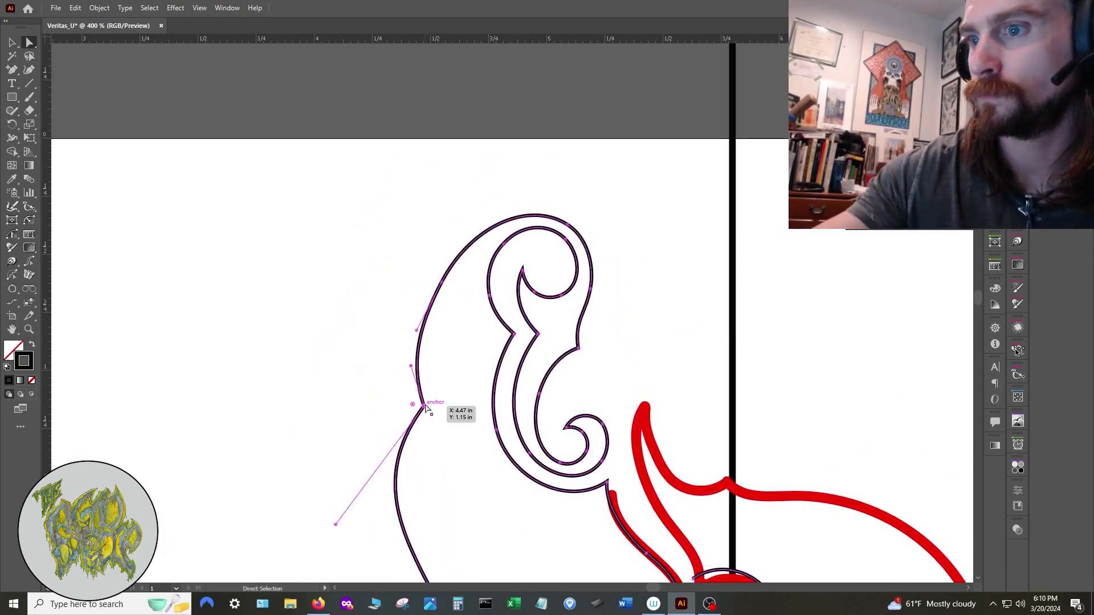
pyautogui.moveTo(424, 406); pyautogui.dragTo(431, 382)
pyautogui.moveTo(442, 282); pyautogui.dragTo(457, 244)
pyautogui.click(431, 381)
pyautogui.click(267, 245)
pyautogui.scroll(-3, 268, 245)
pyautogui.hscroll(-3, 271, 326)
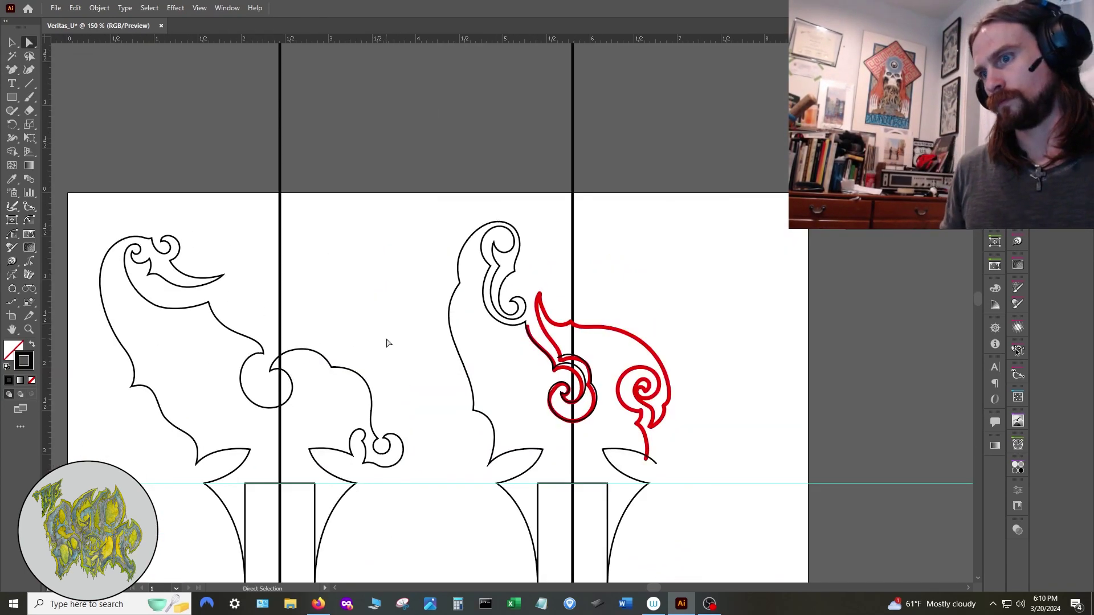
# Reposition the pointed corner below the upper ornament's lower curl and refine the curve leading into it
pyautogui.scroll(2, 430, 306)
pyautogui.moveTo(500, 430); pyautogui.dragTo(503, 431)
pyautogui.scroll(2, 638, 359)
pyautogui.click(606, 317)
pyautogui.moveTo(542, 352); pyautogui.dragTo(537, 358)
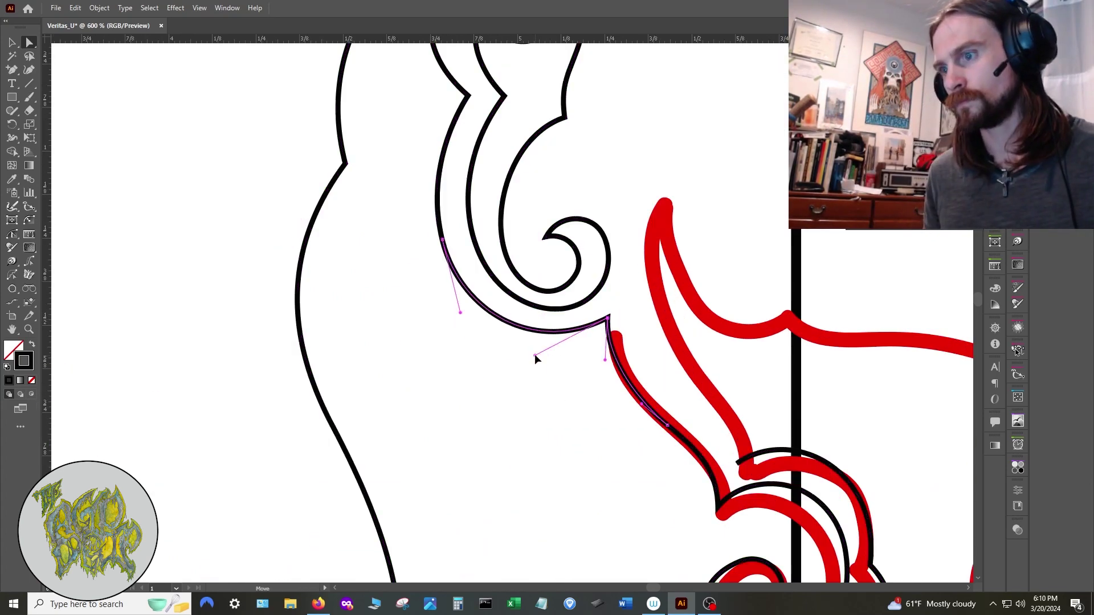
pyautogui.click(365, 388)
pyautogui.scroll(-2, 319, 388)
# Trace the left edge of the pointed horn from the middle spiral's upper corner to its tip, and adjust the tip
pyautogui.press('p')
pyautogui.scroll(4, 497, 279)
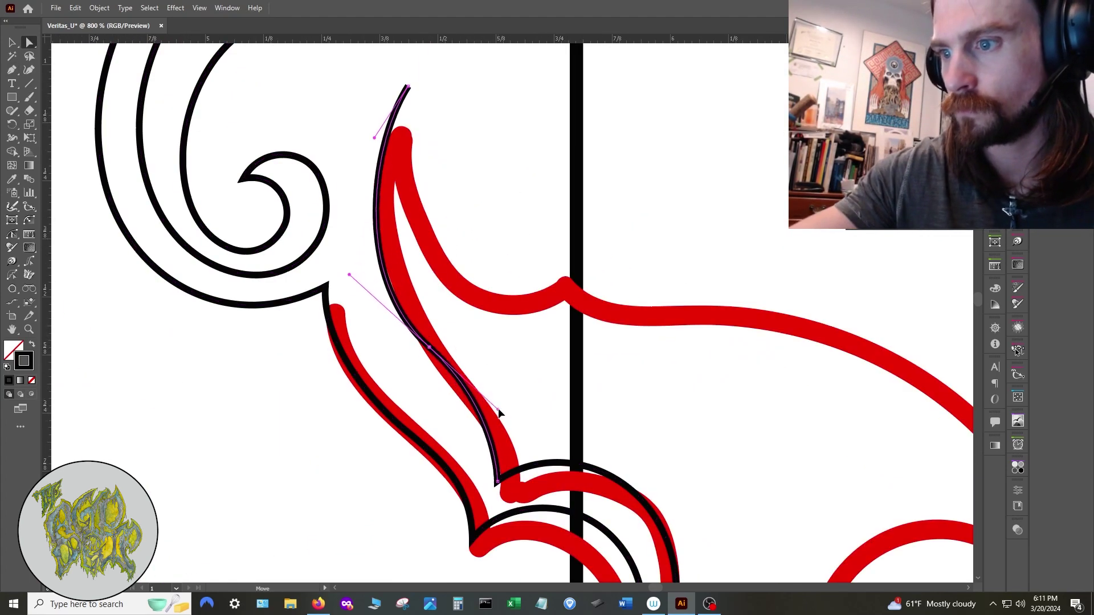
pyautogui.press('a')
pyautogui.moveTo(408, 87); pyautogui.dragTo(408, 114)
# Refine the horn's edges with an added anchor and reshaped handles where its right edge runs to the peak on the centre line
pyautogui.press('+')
pyautogui.click(481, 237)
pyautogui.press('a')
pyautogui.moveTo(482, 237); pyautogui.dragTo(454, 282)
pyautogui.moveTo(531, 269); pyautogui.dragTo(566, 282)
pyautogui.moveTo(542, 337); pyautogui.dragTo(520, 336)
pyautogui.click(378, 168)
pyautogui.press('a')
pyautogui.moveTo(408, 114); pyautogui.dragTo(415, 114)
pyautogui.moveTo(483, 313); pyautogui.dragTo(535, 314)
# Trace the long outer arc from the peak on the centre line around to the notch at the lower right
pyautogui.press('p')
pyautogui.click(577, 268)
pyautogui.moveTo(696, 313); pyautogui.dragTo(809, 310)
pyautogui.moveTo(849, 363); pyautogui.dragTo(499, 257)
pyautogui.moveTo(686, 387); pyautogui.dragTo(774, 239)
pyautogui.press('space')
pyautogui.moveTo(732, 355); pyautogui.dragTo(696, 420)
pyautogui.press('a')
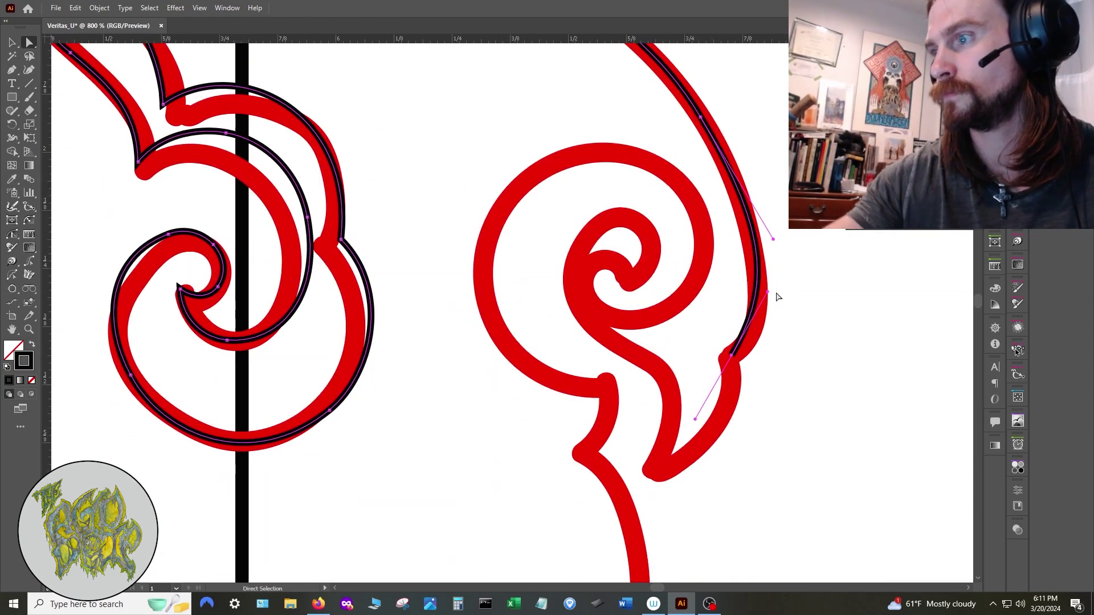
pyautogui.hotkey('alt', 'Tab')
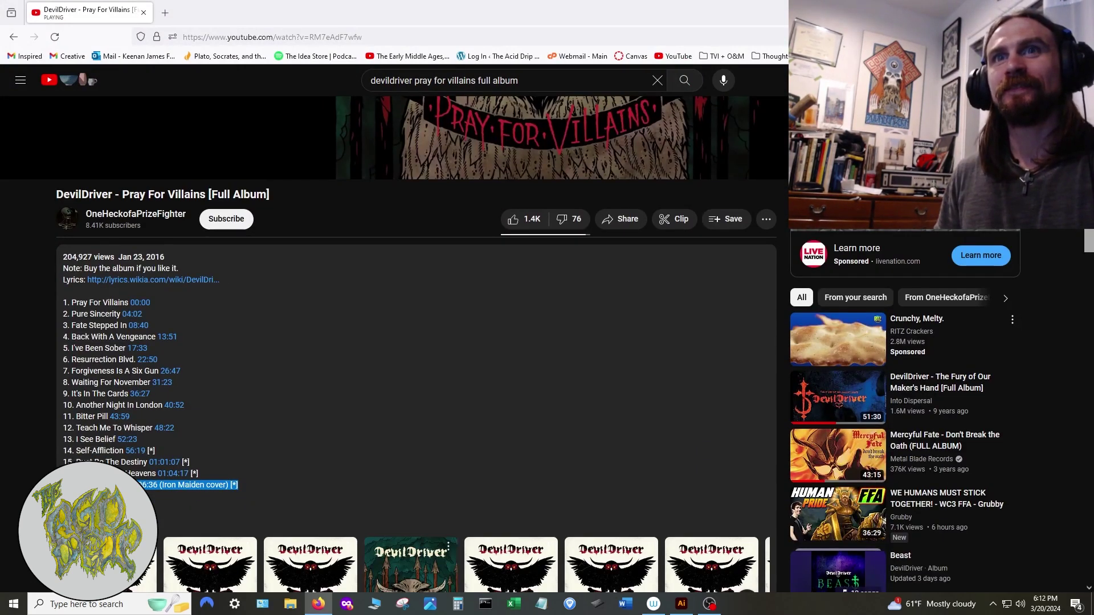
pyautogui.hotkey('alt', 'Tab')
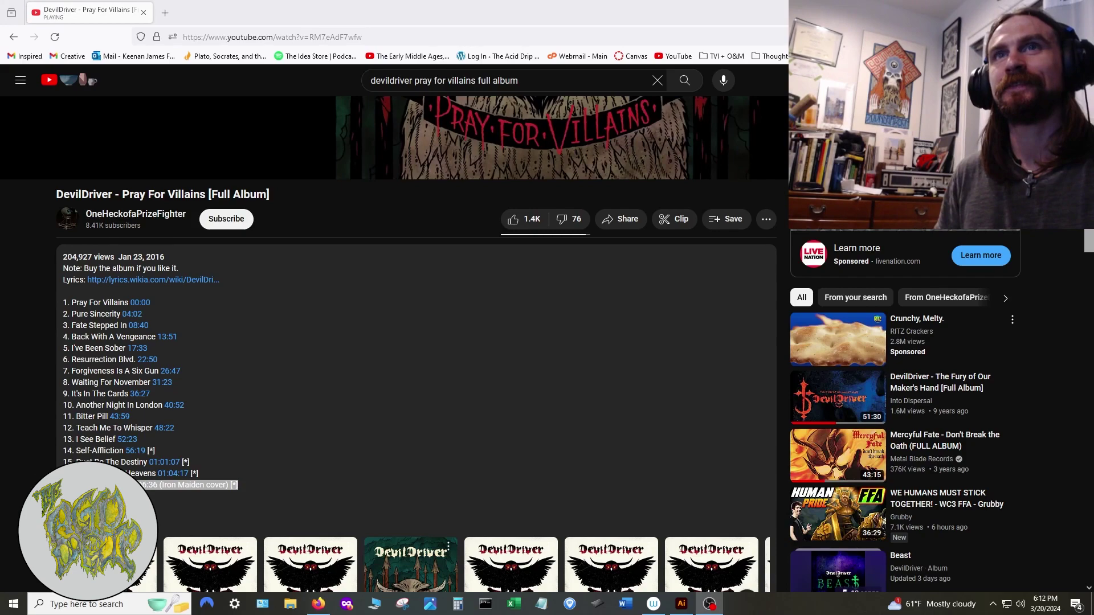
pyautogui.scroll(6, 542, 342)
pyautogui.click(681, 604)
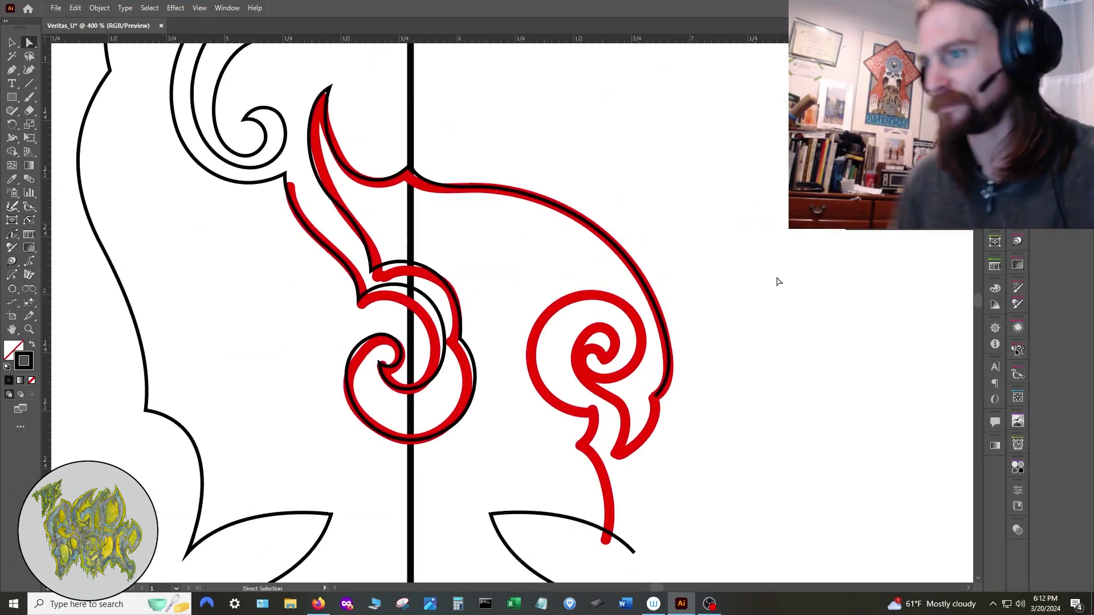
# Push the long right arc outward by moving its middle anchor and lengthening the adjoining handles
pyautogui.click(472, 187)
pyautogui.moveTo(524, 184); pyautogui.dragTo(545, 183)
pyautogui.moveTo(620, 246); pyautogui.dragTo(626, 243)
pyautogui.moveTo(536, 183); pyautogui.dragTo(565, 187)
pyautogui.moveTo(679, 373); pyautogui.dragTo(679, 354)
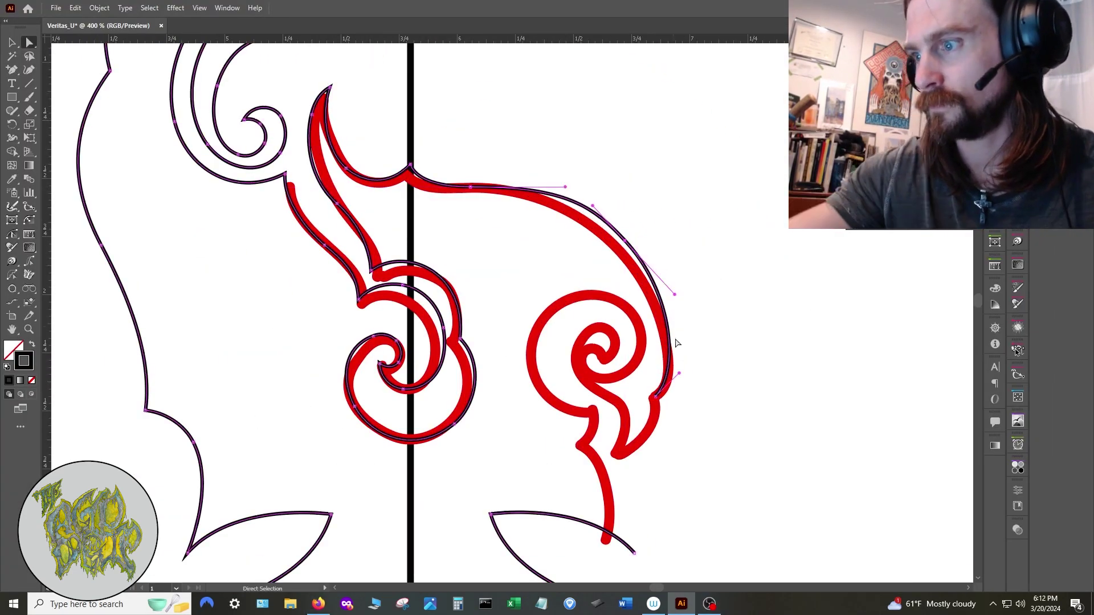
pyautogui.moveTo(676, 296); pyautogui.dragTo(677, 286)
pyautogui.moveTo(625, 243); pyautogui.dragTo(631, 236)
pyautogui.moveTo(597, 200); pyautogui.dragTo(595, 201)
# Refine the long right arc's end corner, starting anchor and handles into a fuller, smoother curve
pyautogui.moveTo(655, 396); pyautogui.dragTo(654, 399)
pyautogui.moveTo(678, 356); pyautogui.dragTo(689, 359)
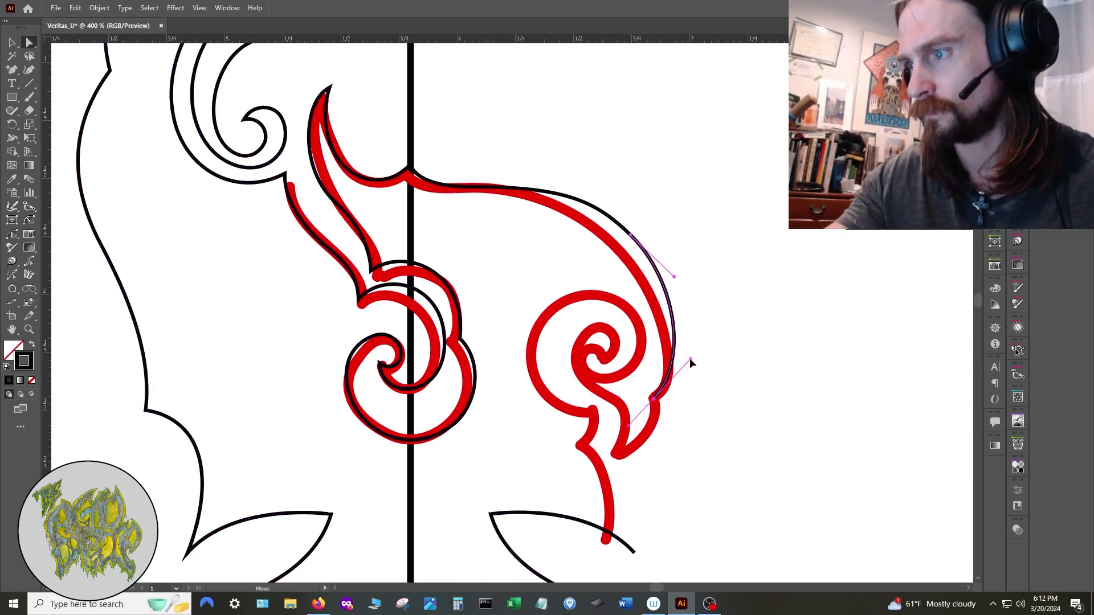
pyautogui.moveTo(470, 187); pyautogui.dragTo(474, 190)
pyautogui.moveTo(569, 190); pyautogui.dragTo(554, 188)
pyautogui.moveTo(631, 235); pyautogui.dragTo(625, 226)
pyautogui.moveTo(669, 270); pyautogui.dragTo(670, 262)
pyautogui.moveTo(587, 197); pyautogui.dragTo(580, 191)
# Trace from the right leaf's tip up to the notch and corner, and around the right spiral's outer left side to its top
pyautogui.press('p')
pyautogui.click(634, 553)
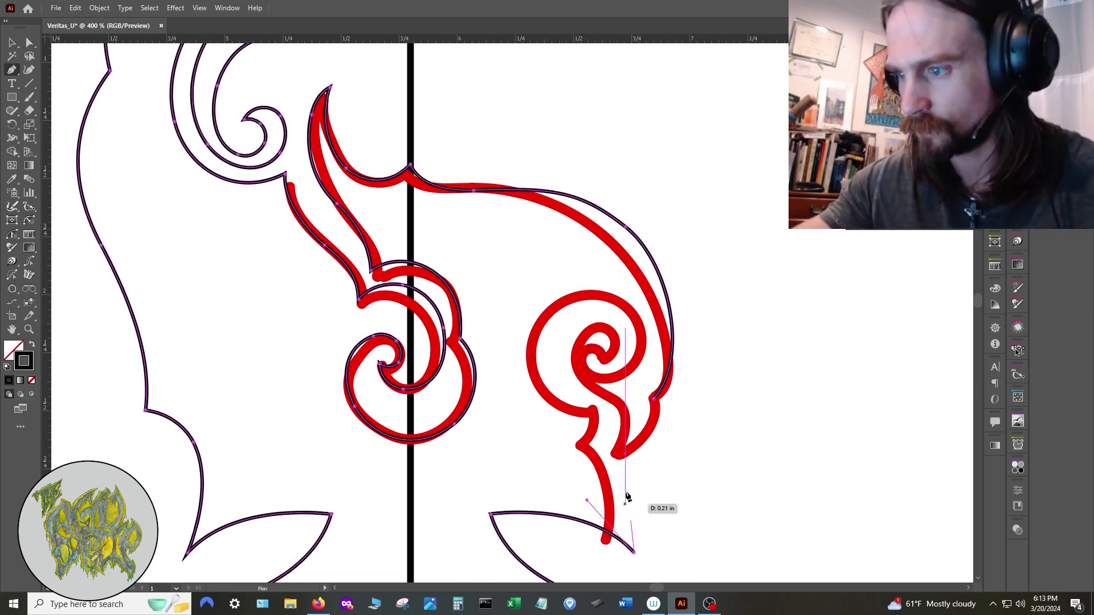
pyautogui.click(587, 446)
pyautogui.moveTo(587, 446); pyautogui.dragTo(528, 380)
pyautogui.click(595, 410)
pyautogui.moveTo(595, 292); pyautogui.dragTo(690, 269)
pyautogui.press('a')
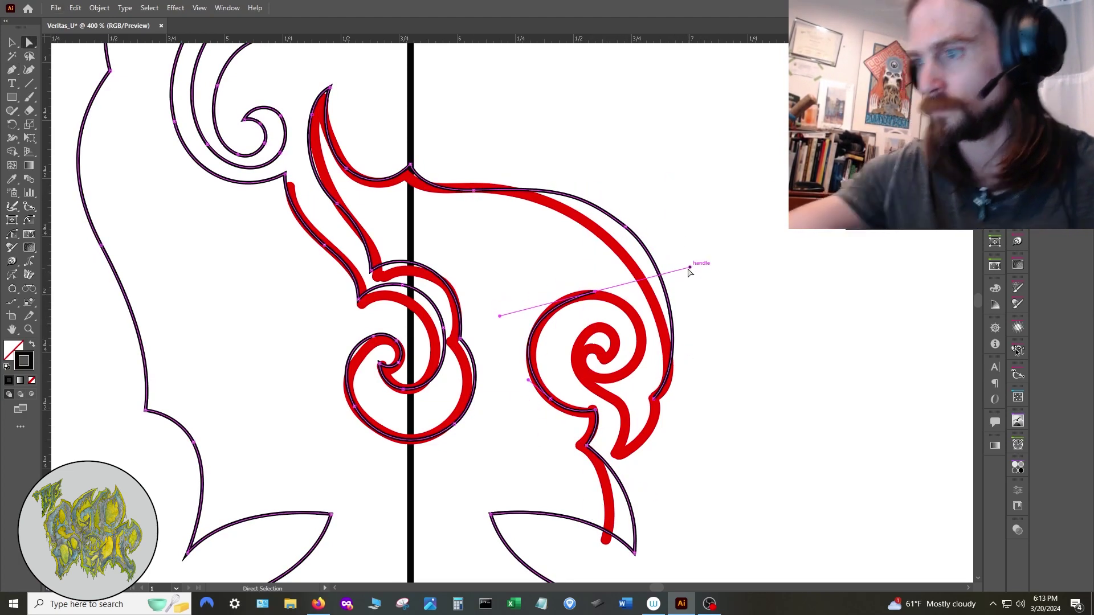
pyautogui.click(701, 280)
# Reshape the ornament's lower left outline just above the base leaf, adding anchors to control the curve
pyautogui.scroll(-3, 581, 501)
pyautogui.scroll(3, 594, 516)
pyautogui.scroll(-4, 544, 434)
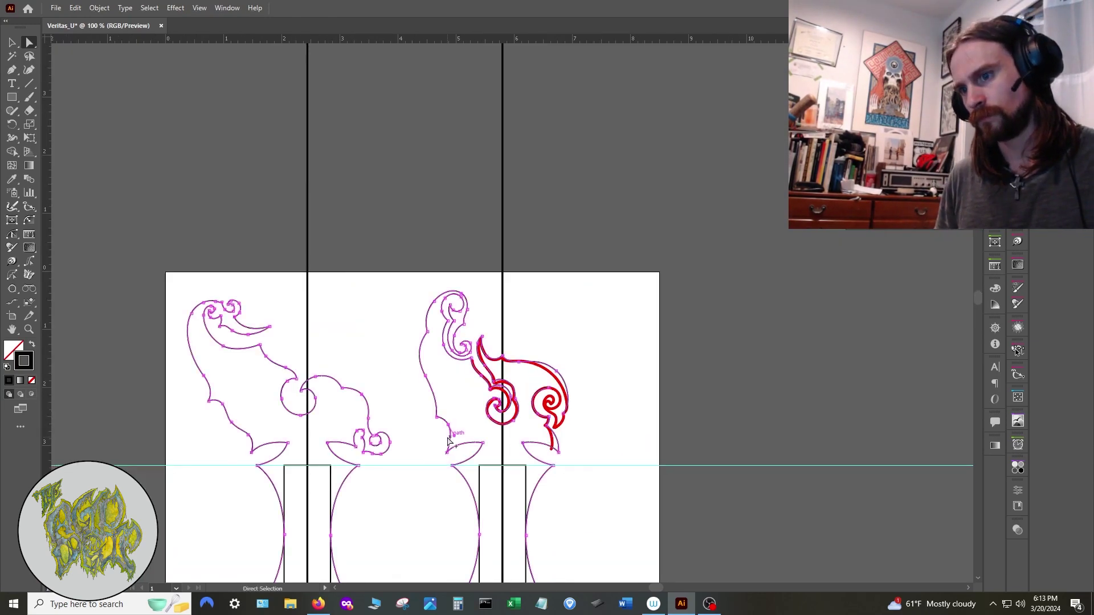
pyautogui.scroll(5, 449, 438)
pyautogui.moveTo(447, 420); pyautogui.dragTo(431, 422)
pyautogui.moveTo(422, 433); pyautogui.dragTo(390, 432)
pyautogui.press('+')
pyautogui.press('a')
pyautogui.scroll(-5, 592, 366)
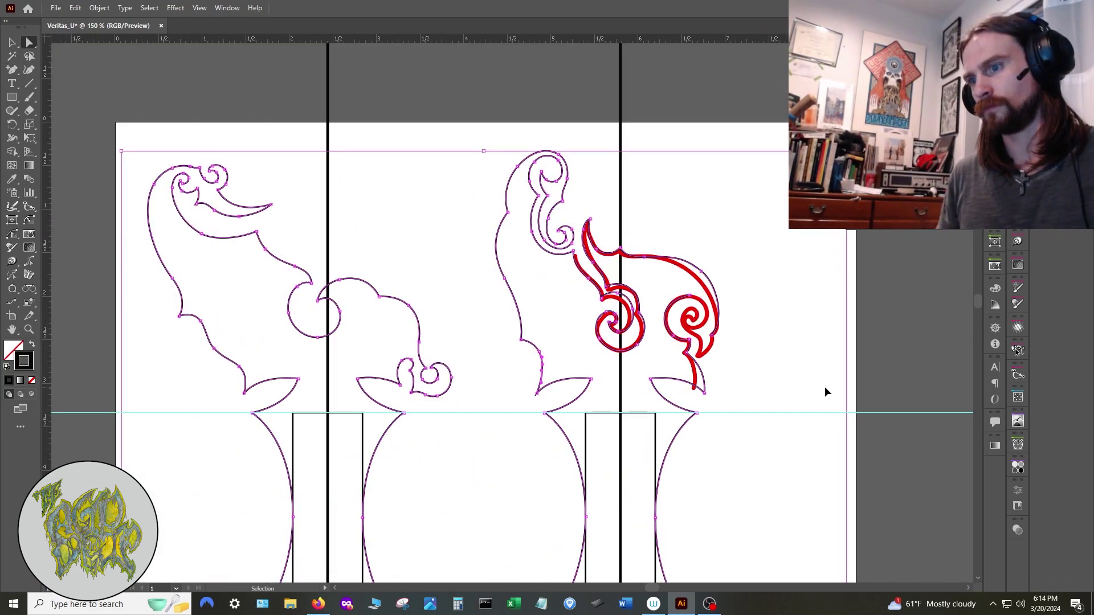
pyautogui.click(784, 374)
# Adjust the long right arc's handles near its start and add an anchor where it begins to bend down
pyautogui.scroll(5, 679, 233)
pyautogui.click(538, 313)
pyautogui.moveTo(543, 308); pyautogui.dragTo(507, 306)
pyautogui.moveTo(581, 312); pyautogui.dragTo(581, 287)
pyautogui.press('+')
pyautogui.click(548, 308)
pyautogui.moveTo(672, 394); pyautogui.dragTo(665, 376)
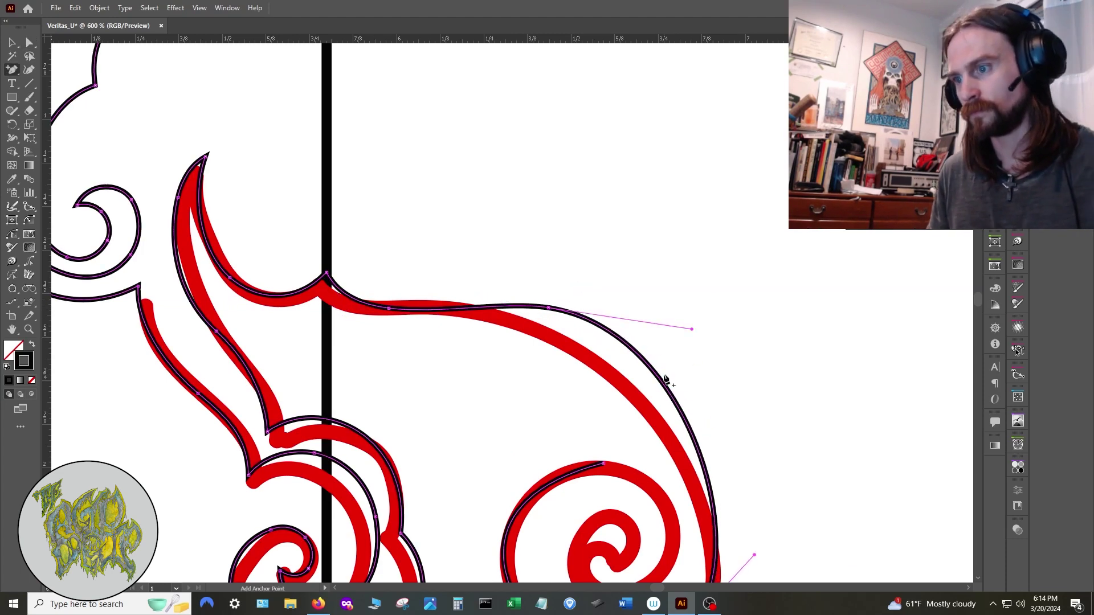
# Add another anchor to the long right arc's outer side and reposition its anchors and handles for a rounder bulge
pyautogui.press('+')
pyautogui.click(663, 380)
pyautogui.press('a')
pyautogui.moveTo(824, 370); pyautogui.dragTo(754, 290)
pyautogui.moveTo(592, 299); pyautogui.dragTo(603, 286)
pyautogui.moveTo(525, 235); pyautogui.dragTo(537, 233)
pyautogui.moveTo(662, 500); pyautogui.dragTo(674, 465)
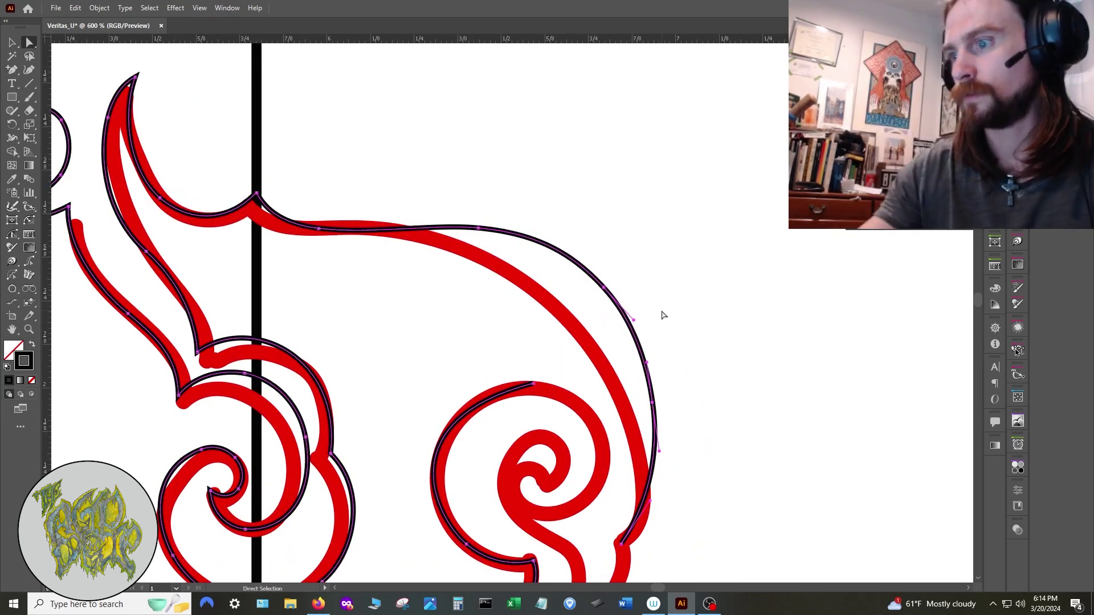
pyautogui.moveTo(651, 501); pyautogui.dragTo(654, 504)
# Continue the right arc's path from its notch down to the pointed tail tip and up to the corner below the spiral
pyautogui.moveTo(697, 515); pyautogui.dragTo(796, 420)
pyautogui.press('p')
pyautogui.click(719, 450)
pyautogui.moveTo(658, 524); pyautogui.dragTo(590, 551)
pyautogui.click(658, 523)
pyautogui.moveTo(667, 457); pyautogui.dragTo(657, 425)
pyautogui.click(667, 457)
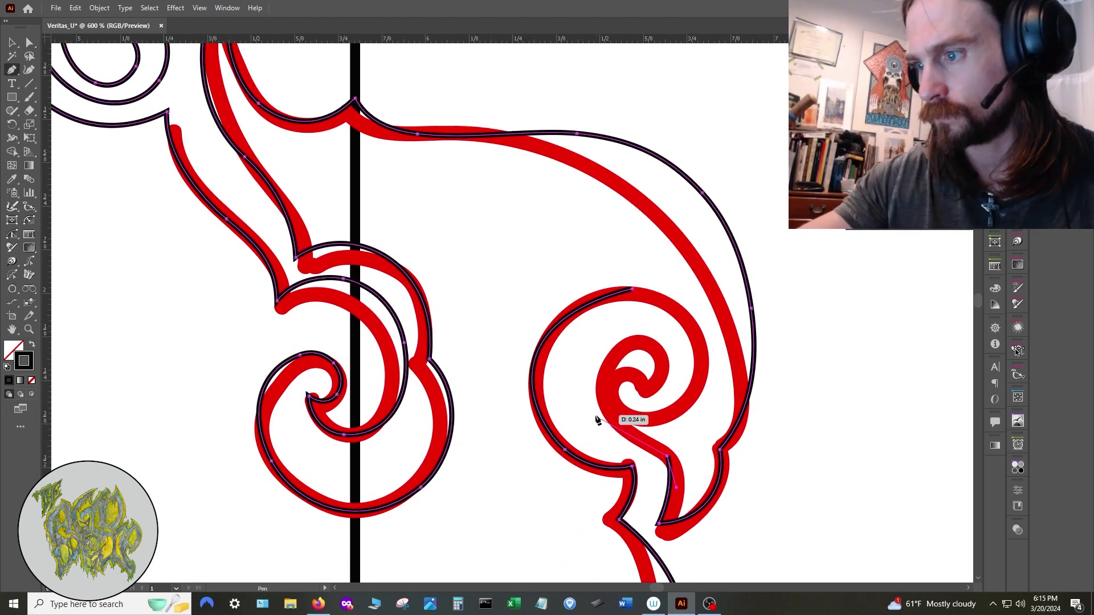
# Trace the right spiral's inner loop up and over to its centre, and adjust the corner where it leaves the tail
pyautogui.moveTo(594, 403); pyautogui.dragTo(584, 355)
pyautogui.moveTo(648, 336); pyautogui.dragTo(671, 336)
pyautogui.moveTo(649, 398); pyautogui.dragTo(575, 408)
pyautogui.scroll(1, 638, 387)
pyautogui.press('a')
pyautogui.moveTo(677, 480); pyautogui.dragTo(665, 452)
pyautogui.moveTo(678, 494); pyautogui.dragTo(710, 488)
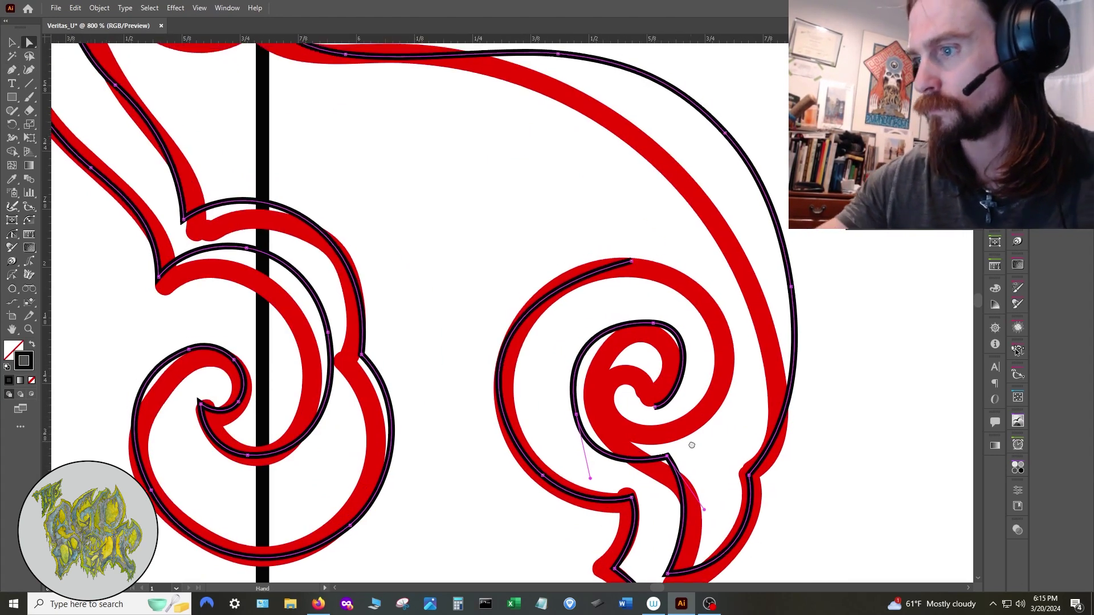
# Add an anchor on the right side of the spiral's inner loop and reposition its anchors and handles for a rounder curve
pyautogui.moveTo(691, 446); pyautogui.dragTo(717, 488)
pyautogui.press('+')
pyautogui.click(710, 405)
pyautogui.press('a')
pyautogui.moveTo(678, 366); pyautogui.dragTo(664, 346)
pyautogui.moveTo(602, 457); pyautogui.dragTo(586, 446)
pyautogui.moveTo(592, 383); pyautogui.dragTo(583, 377)
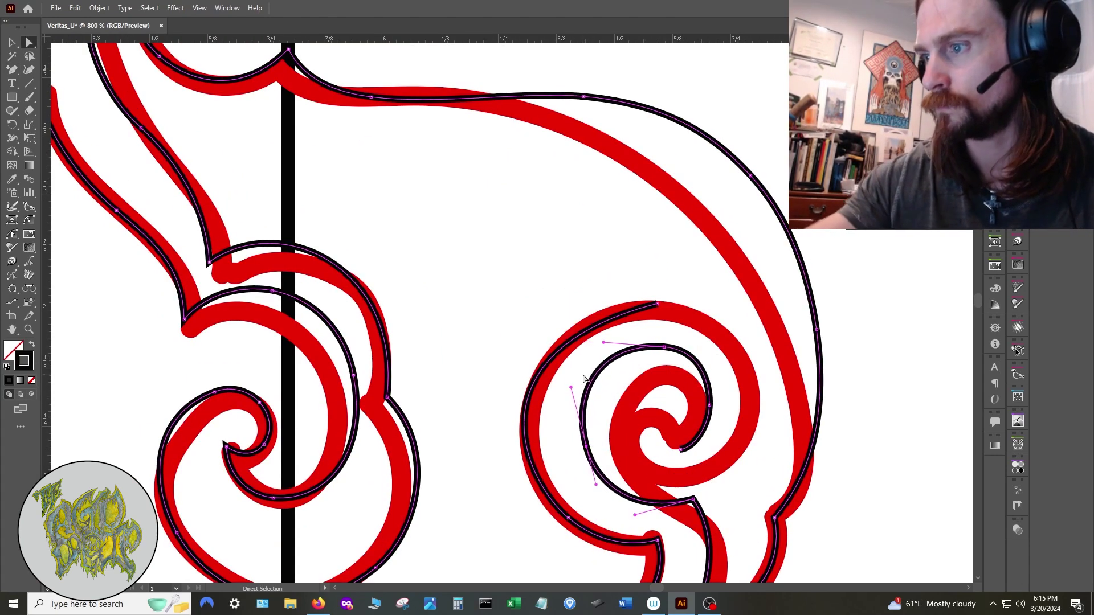
pyautogui.moveTo(655, 346); pyautogui.dragTo(651, 349)
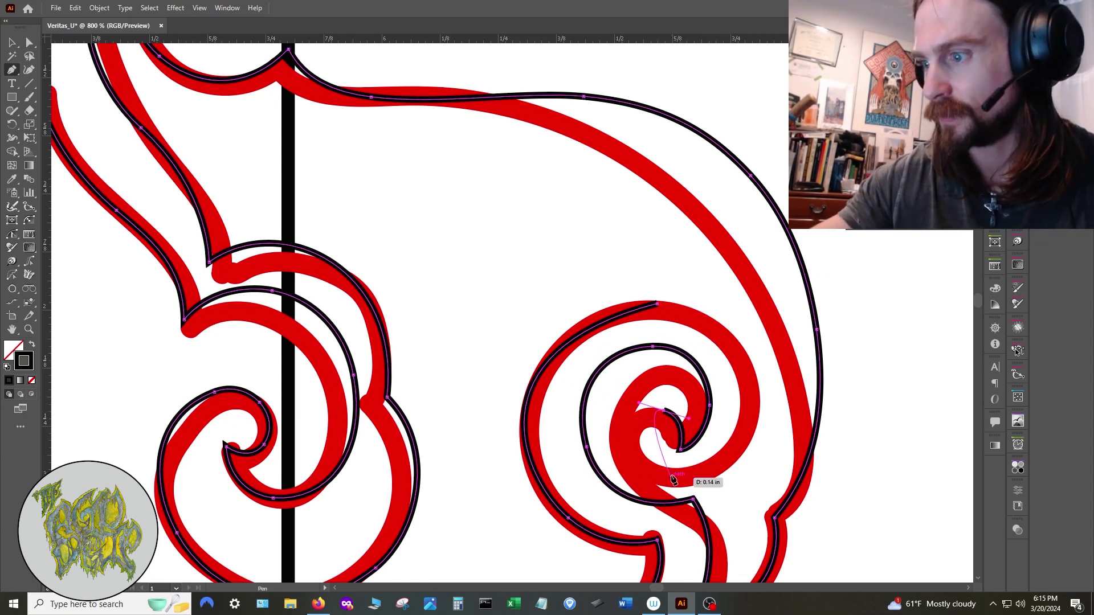
# Trace from the spiral's inner hook around its bottom and right side, joining the path to its open end at the top
pyautogui.moveTo(671, 478); pyautogui.dragTo(720, 486)
pyautogui.moveTo(741, 355); pyautogui.dragTo(711, 302)
pyautogui.click(657, 304)
# Replace the upper left anchor of the spiral's outer loop with one slightly lower, and smooth the loop's top and right side
pyautogui.press('+')
pyautogui.click(540, 374)
pyautogui.press('a')
pyautogui.moveTo(676, 243); pyautogui.dragTo(679, 269)
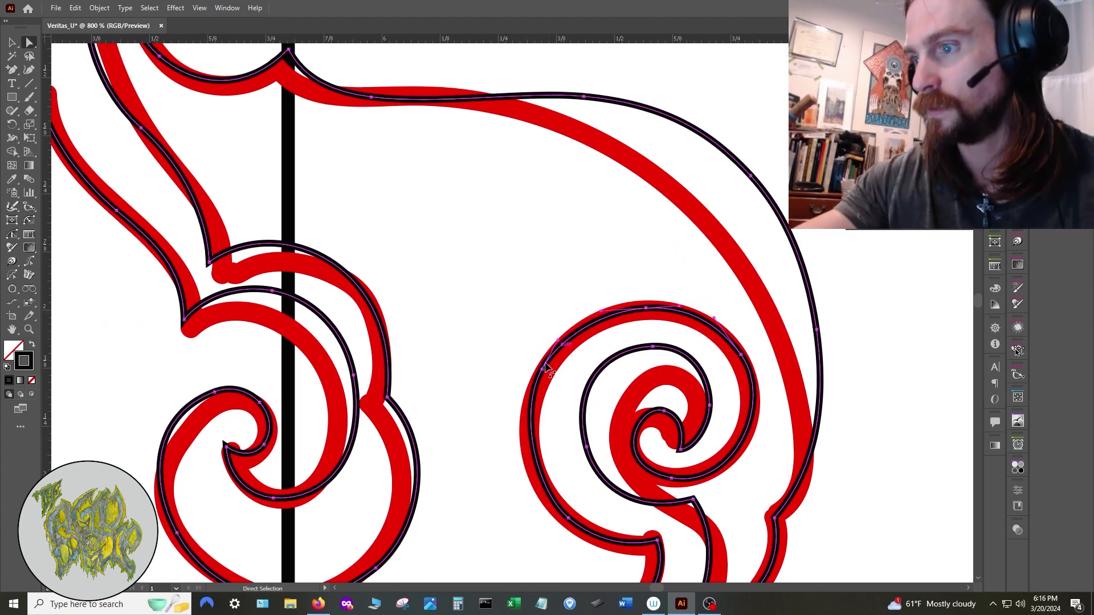
pyautogui.press('-')
pyautogui.click(542, 369)
pyautogui.press('+')
pyautogui.click(539, 390)
pyautogui.press('a')
pyautogui.moveTo(678, 306); pyautogui.dragTo(684, 306)
pyautogui.moveTo(741, 354); pyautogui.dragTo(737, 355)
# Refine the pointed inner tip of the right spiral and the curve next to it
pyautogui.scroll(2, 746, 450)
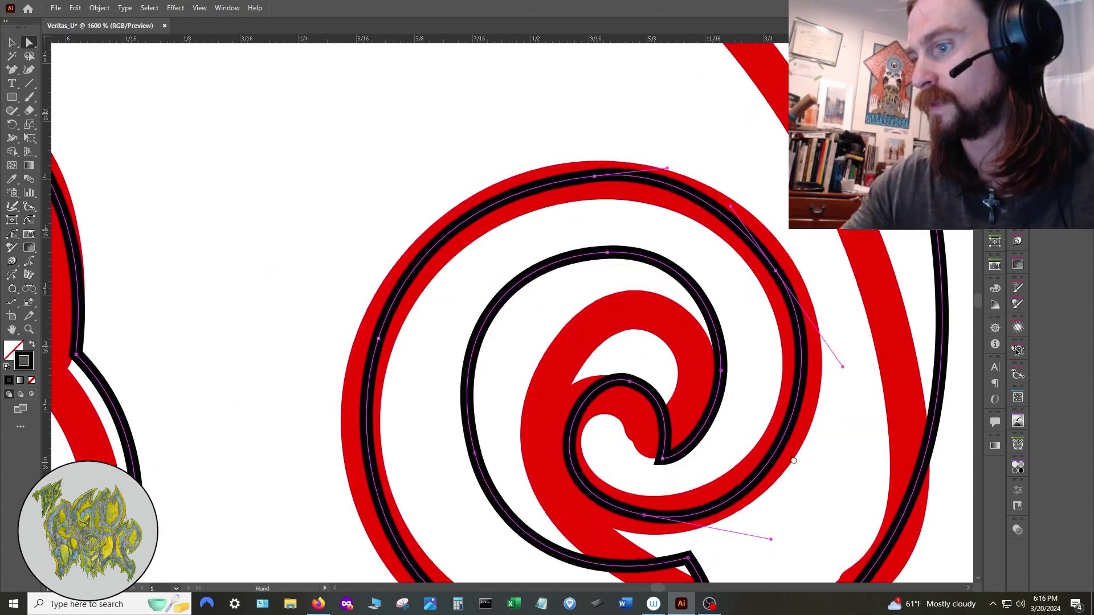
pyautogui.click(661, 397)
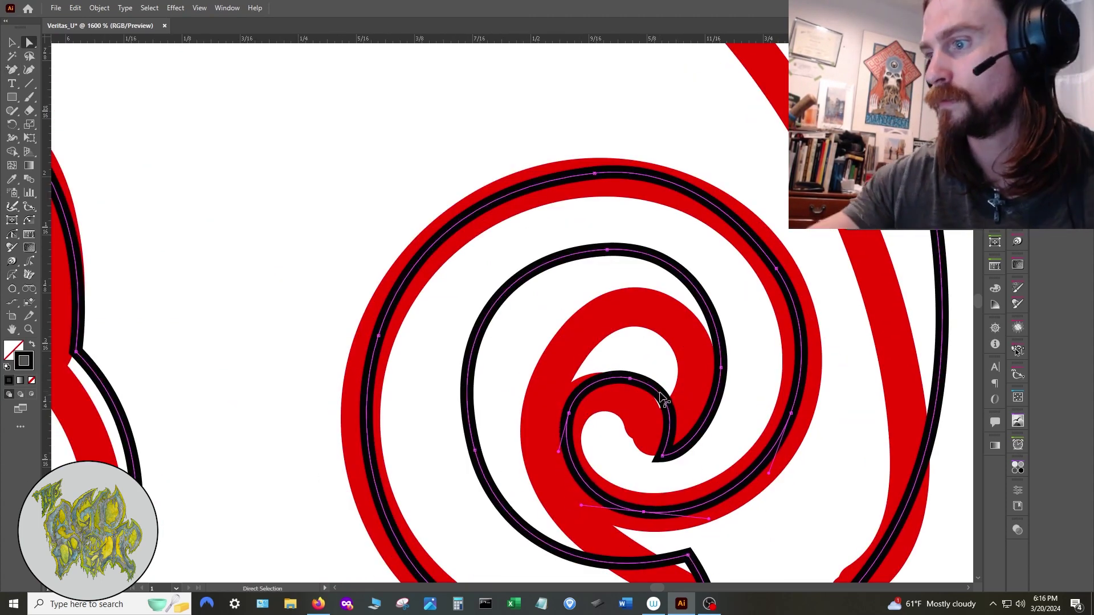
pyautogui.moveTo(662, 456); pyautogui.dragTo(659, 443)
pyautogui.scroll(-3, 712, 402)
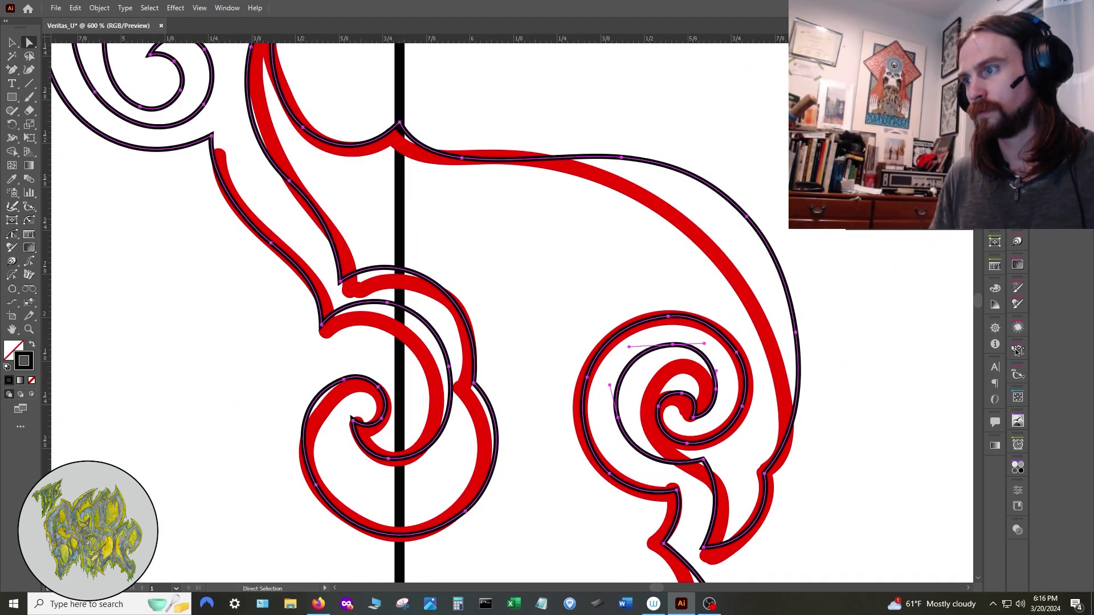
pyautogui.scroll(3, 658, 354)
pyautogui.moveTo(726, 456); pyautogui.dragTo(732, 456)
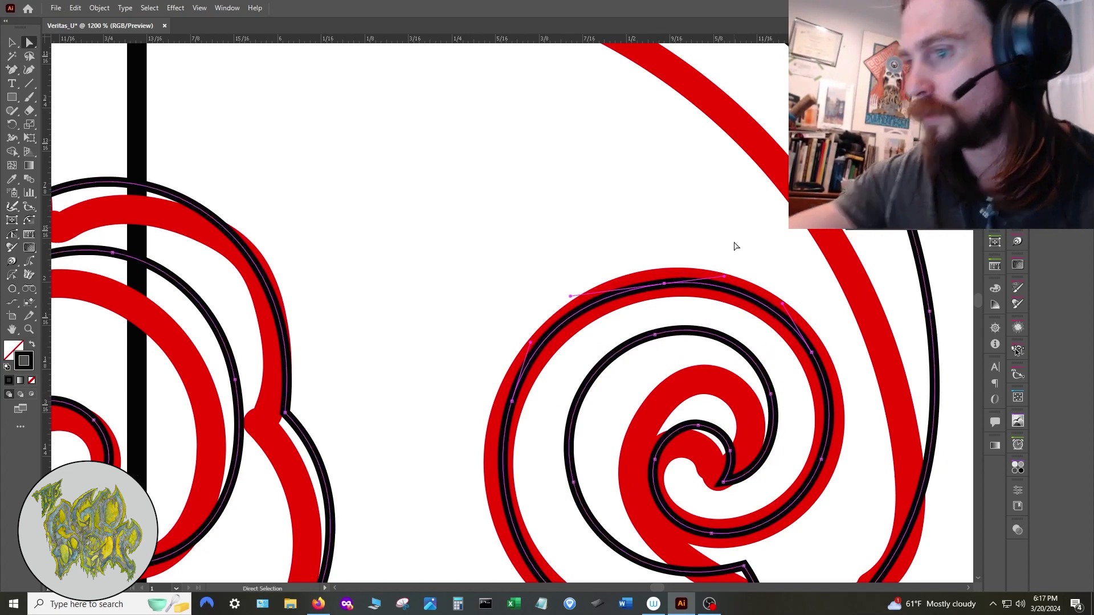
# Pull the spiral's outer left side inward into a notch at the horizontal guide and raise the loop's top anchor
pyautogui.press('a')
pyautogui.scroll(-1, 733, 245)
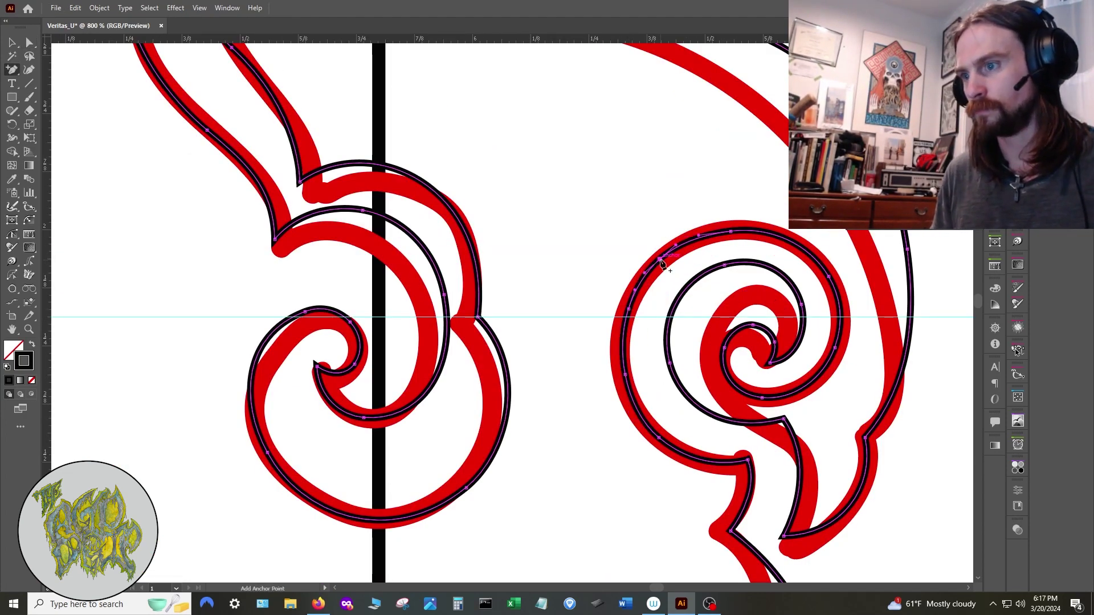
pyautogui.press('a')
pyautogui.moveTo(630, 309); pyautogui.dragTo(641, 317)
pyautogui.moveTo(731, 232); pyautogui.dragTo(732, 217)
pyautogui.click(829, 276)
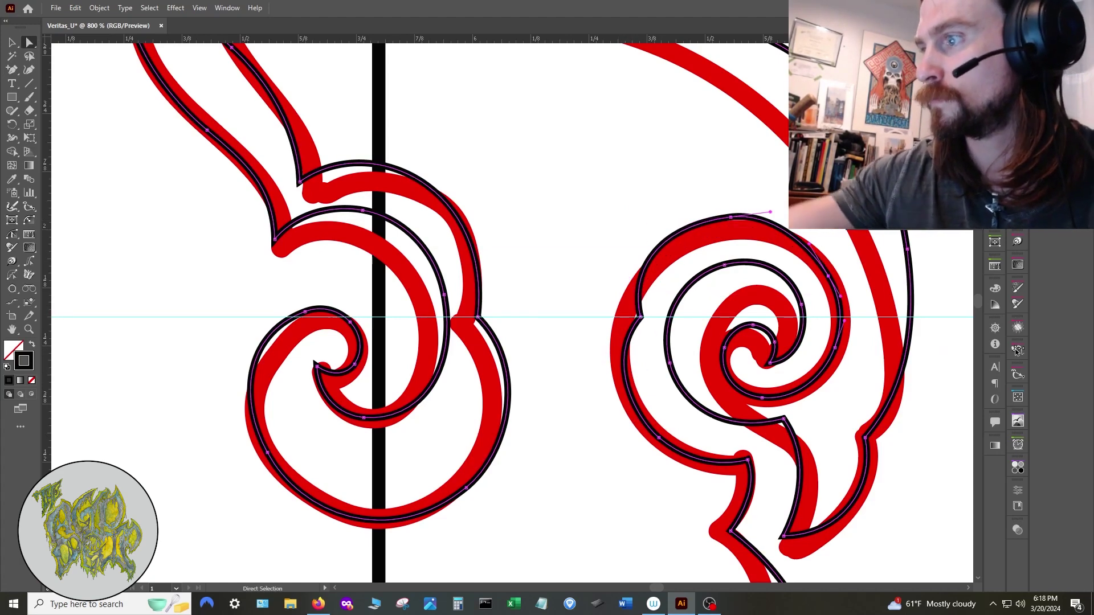
# Switch to Firefox and play the DevilDriver Beast playlist on YouTube, skipping the ad and dismissing the YouTube Music offer
pyautogui.hotkey('alt', 'Tab')
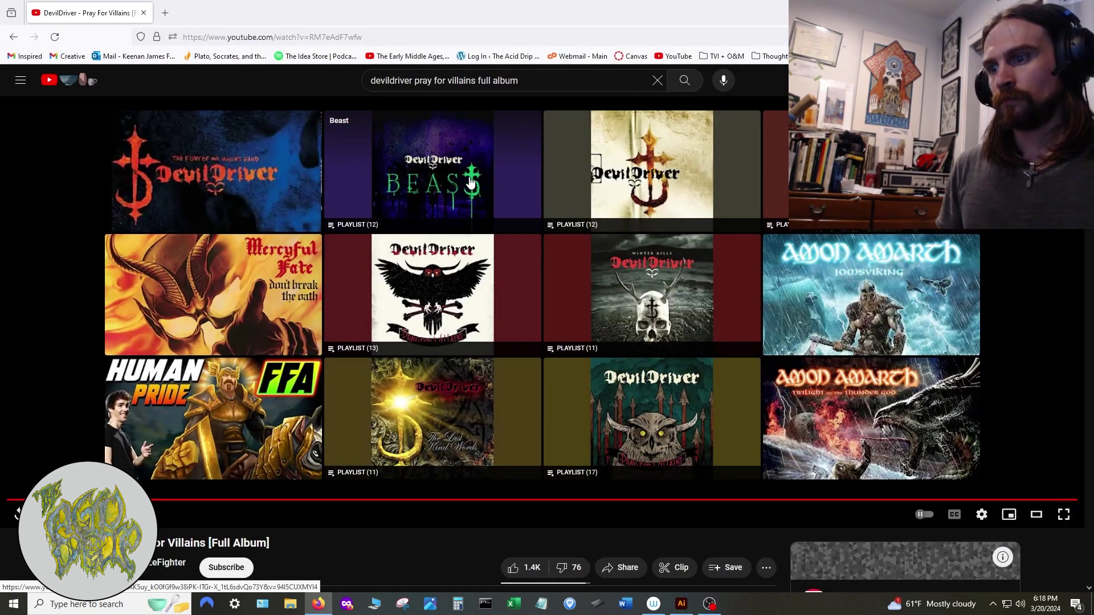
pyautogui.scroll(-6, 463, 174)
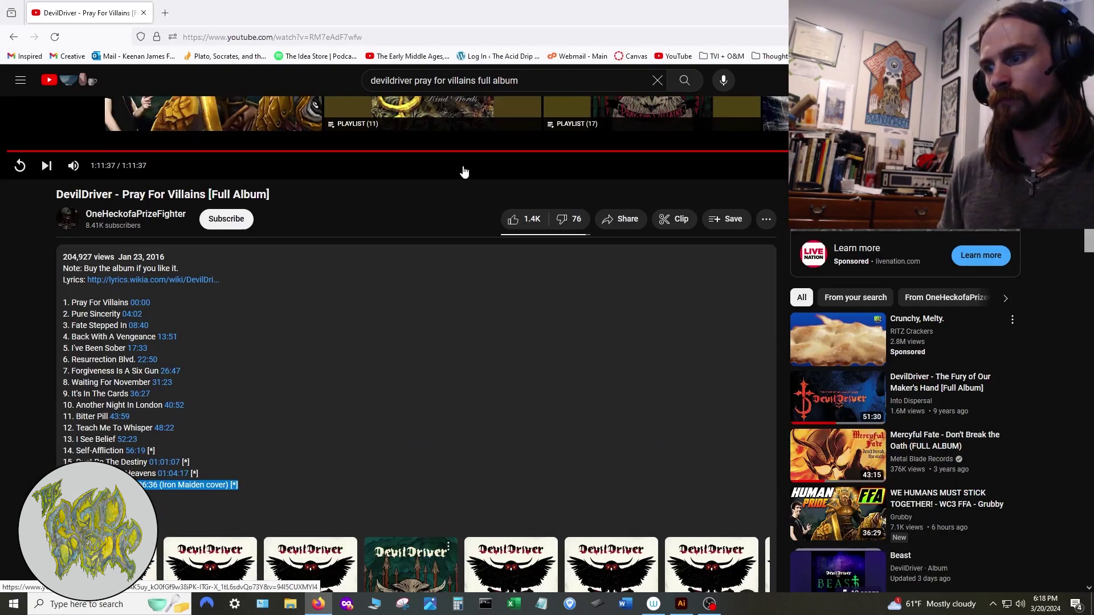
pyautogui.scroll(6, 456, 165)
pyautogui.click(417, 152)
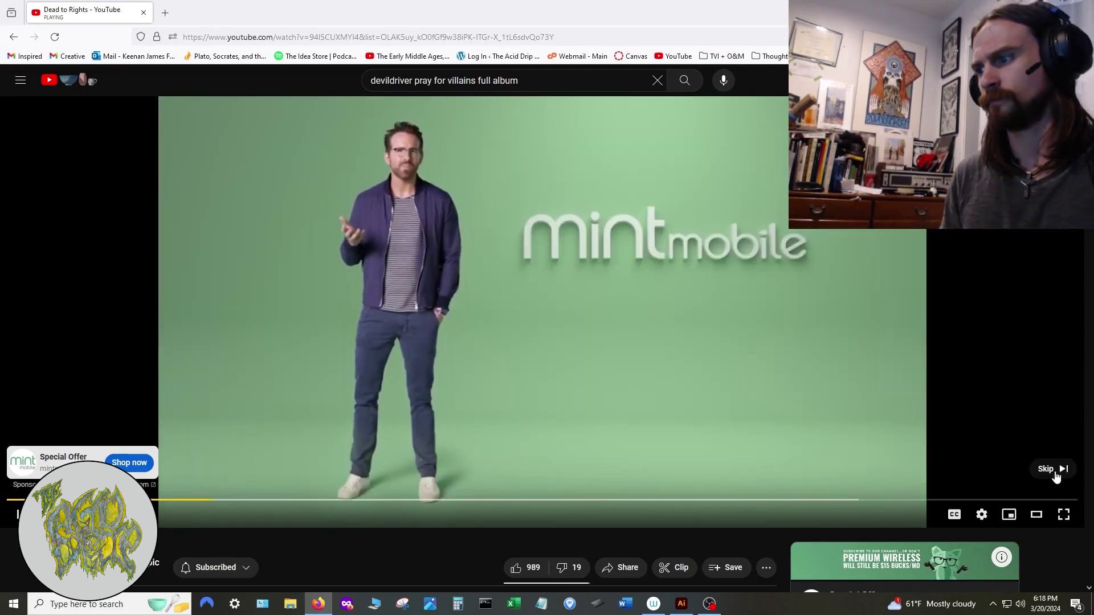
pyautogui.click(1055, 475)
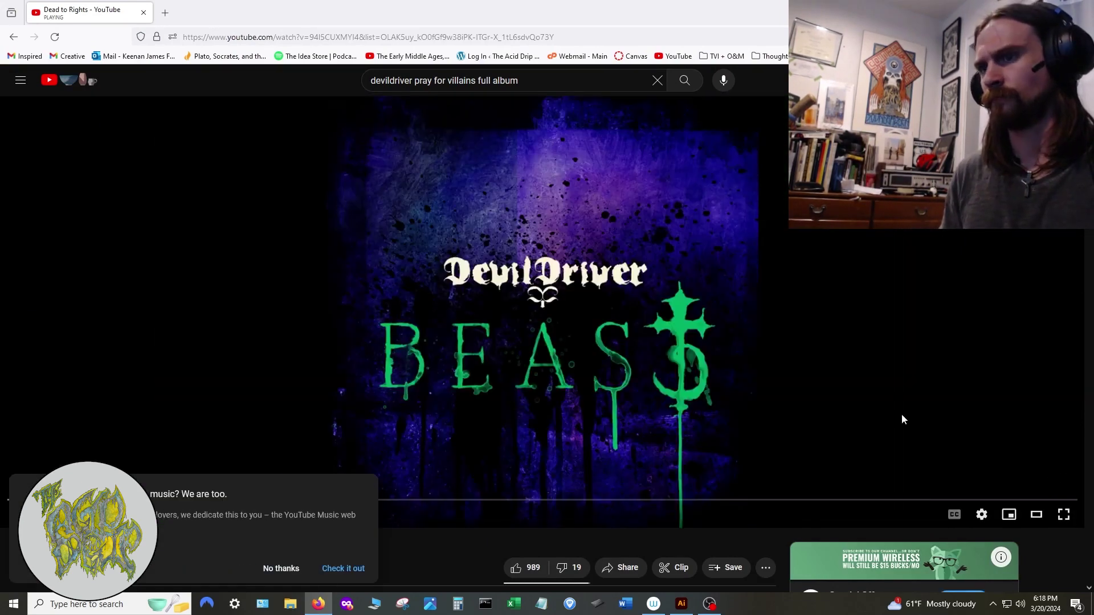
pyautogui.click(282, 569)
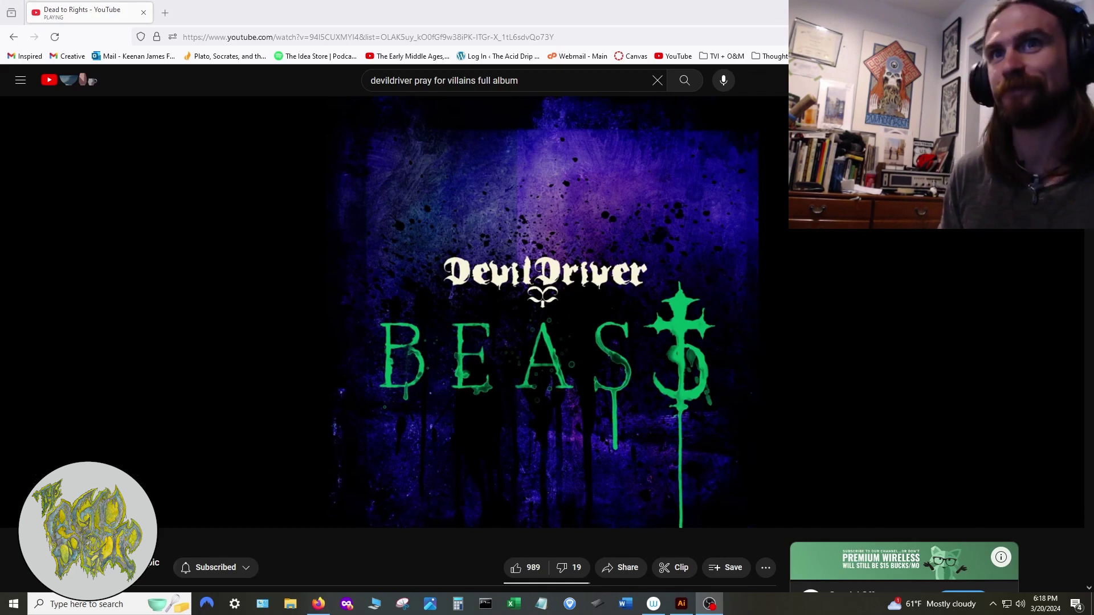
# Return to Illustrator and add an anchor at the top of the spiral's raised outer loop
pyautogui.click(1029, 11)
pyautogui.click(731, 212)
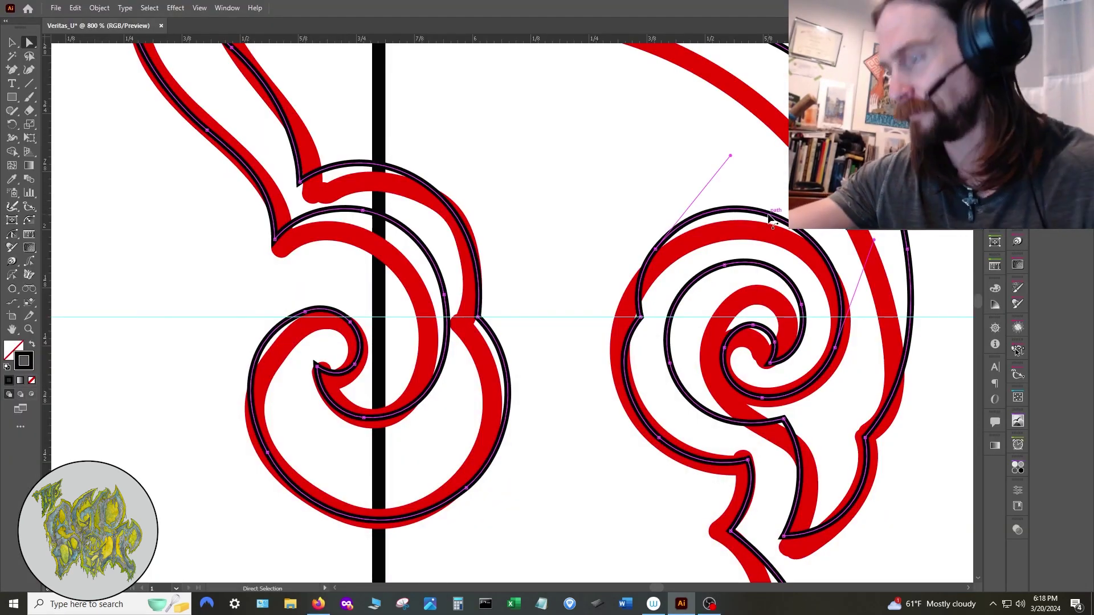
pyautogui.press('+')
pyautogui.click(769, 215)
pyautogui.press('a')
# Lock the traced path layer, unlock the red sketch layer, and delete the red sketch strokes of the right ornament
pyautogui.scroll(-4, 857, 389)
pyautogui.click(995, 38)
pyautogui.click(776, 51)
pyautogui.click(776, 63)
pyautogui.moveTo(713, 212); pyautogui.dragTo(445, 200)
pyautogui.moveTo(386, 231); pyautogui.dragTo(641, 478)
pyautogui.press('Delete')
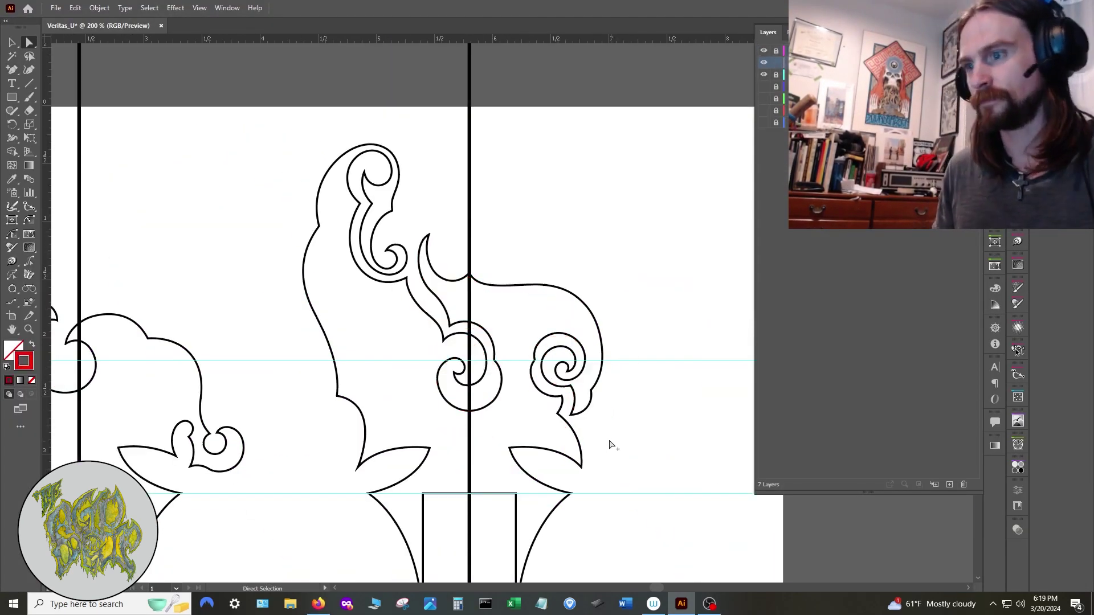
# Hide the thick black construction lines layer and the guides
pyautogui.scroll(-3, 592, 185)
pyautogui.click(764, 75)
pyautogui.rightClick(684, 183)
pyautogui.click(711, 279)
pyautogui.scroll(-1, 648, 290)
# Unlock the traced letter's layer and give all its paths a bright green fill with no stroke
pyautogui.click(776, 51)
pyautogui.hotkey('ctrl', 'a')
pyautogui.click(995, 288)
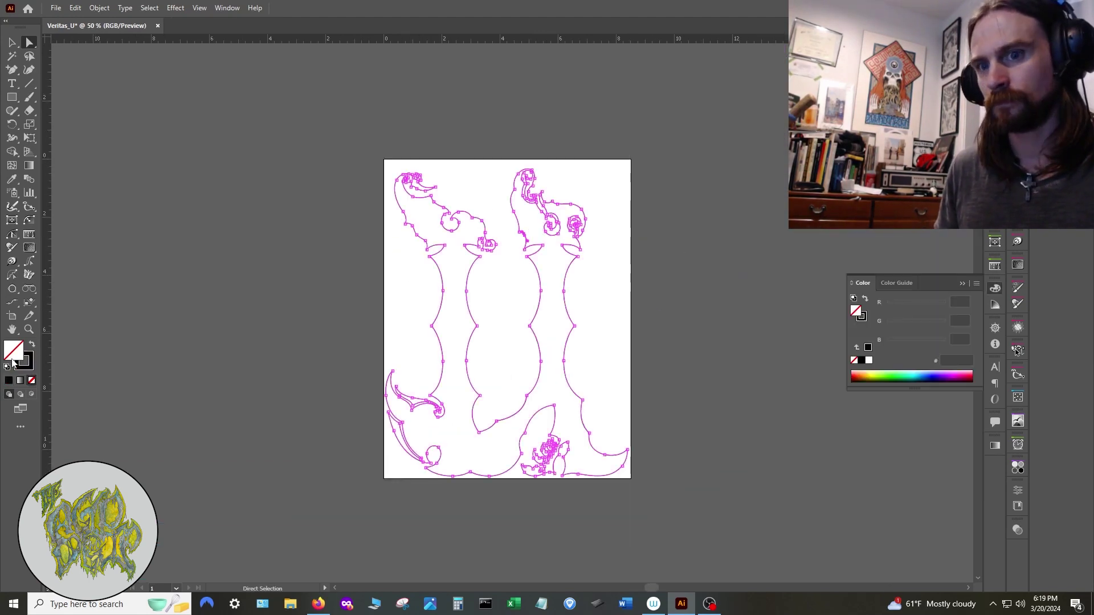
pyautogui.click(896, 375)
pyautogui.click(30, 367)
pyautogui.click(32, 380)
pyautogui.click(239, 365)
pyautogui.click(995, 39)
pyautogui.press('v')
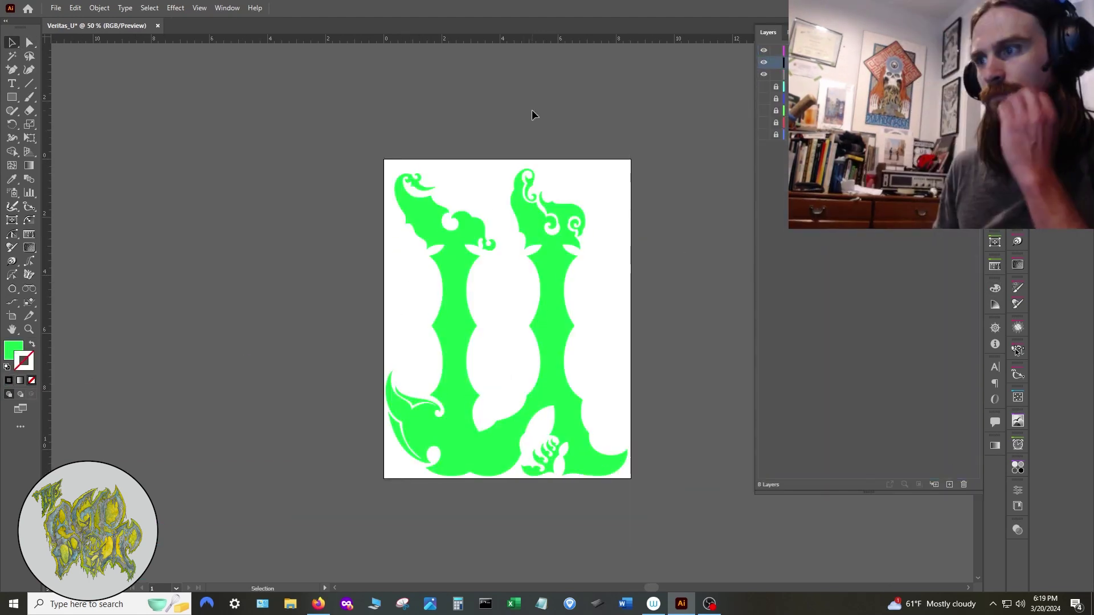
# Create an 8.5 by 11 in rectangle
pyautogui.click(15, 102)
pyautogui.click(151, 184)
pyautogui.write('8.5')
pyautogui.press('Tab')
pyautogui.write('11')
pyautogui.press('Return')
pyautogui.press('v')
# Fill the rectangle with black, remove its stroke, and align it over the artboard behind the green letter
pyautogui.click(9, 381)
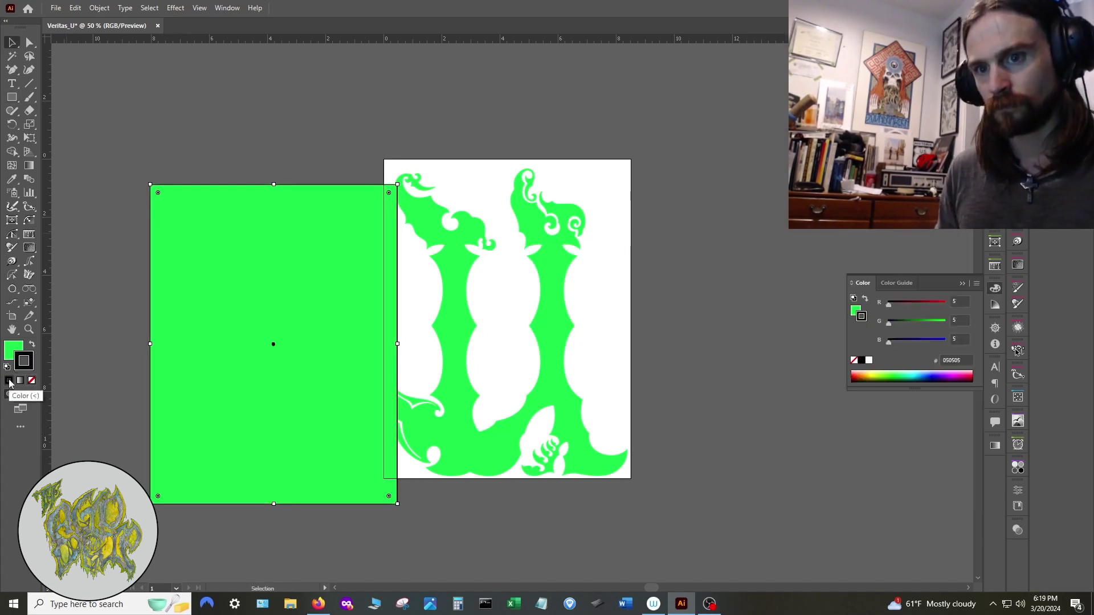
pyautogui.click(863, 360)
pyautogui.click(30, 367)
pyautogui.click(31, 381)
pyautogui.moveTo(212, 368); pyautogui.dragTo(446, 343)
pyautogui.click(450, 342)
pyautogui.click(996, 39)
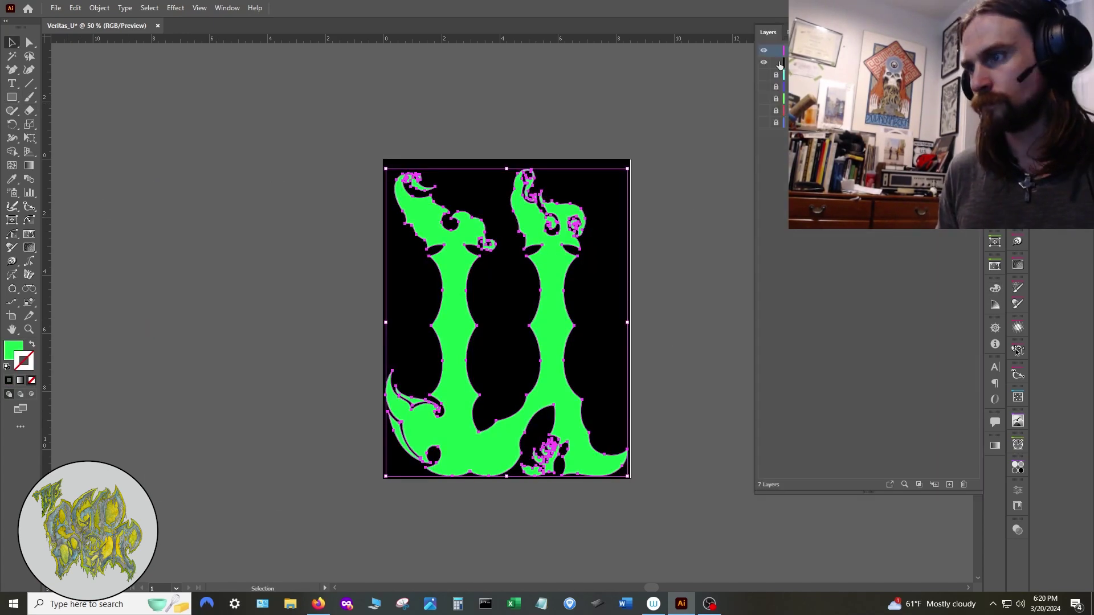
# Lock the black background layer and stretch the green letter vertically toward the artboard's top and bottom edges
pyautogui.scroll(2, 666, 247)
pyautogui.moveTo(528, 185); pyautogui.dragTo(529, 186)
pyautogui.click(776, 62)
pyautogui.scroll(-1, 614, 188)
pyautogui.click(507, 287)
pyautogui.scroll(1, 565, 237)
pyautogui.scroll(-1, 438, 94)
pyautogui.scroll(1, 412, 486)
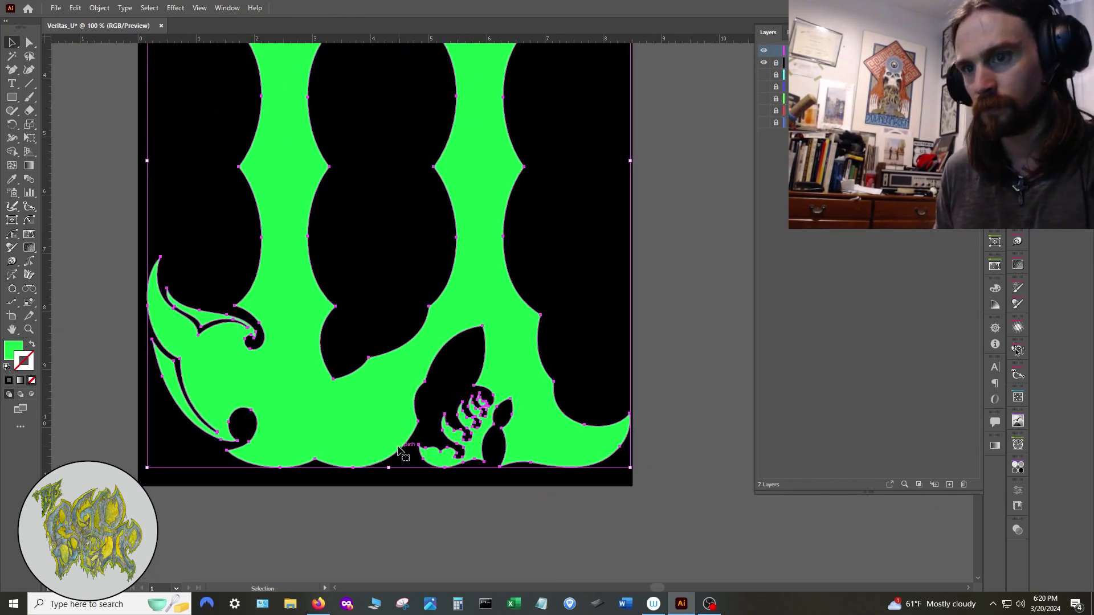
pyautogui.moveTo(387, 467); pyautogui.dragTo(387, 481)
pyautogui.scroll(-1, 380, 540)
pyautogui.click(617, 489)
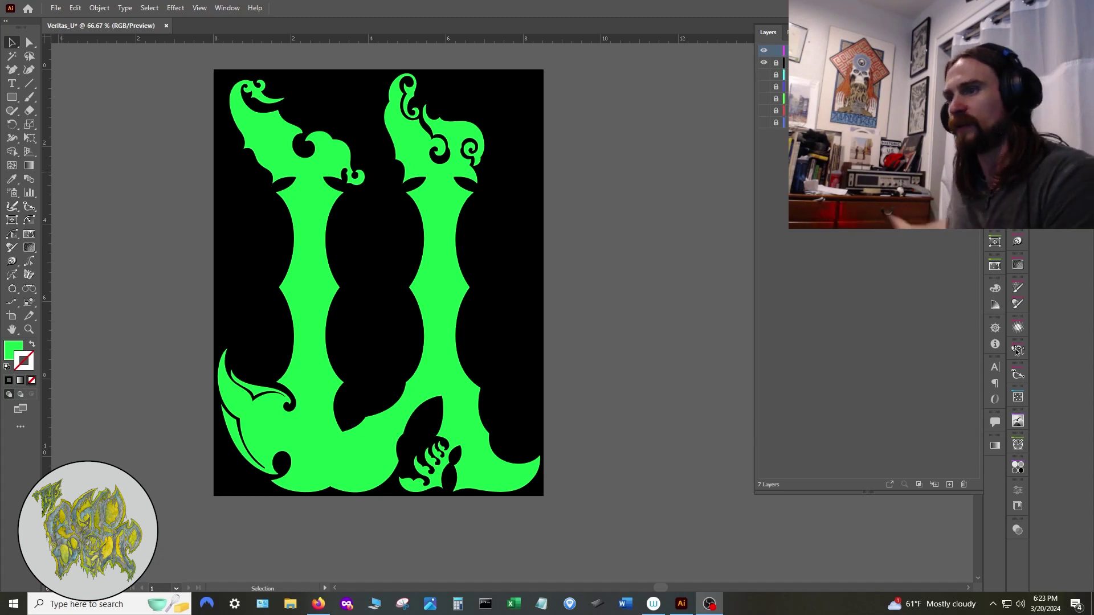
# Show the topmost hand-drawn sketch layer with the letter and black background hidden, and examine its lower ornament
pyautogui.click(764, 87)
pyautogui.click(765, 51)
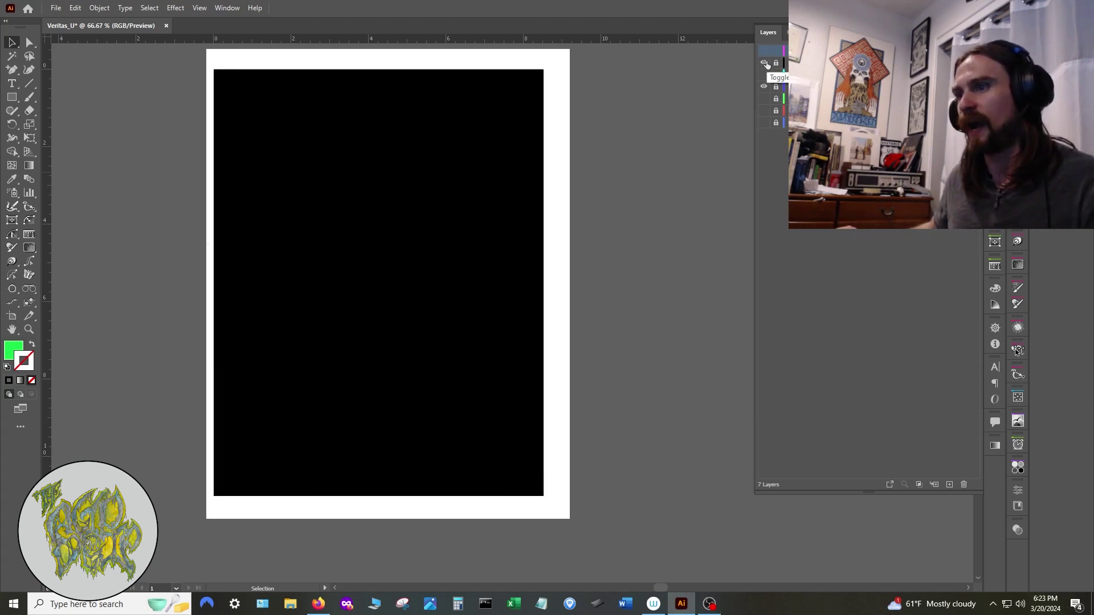
pyautogui.click(764, 63)
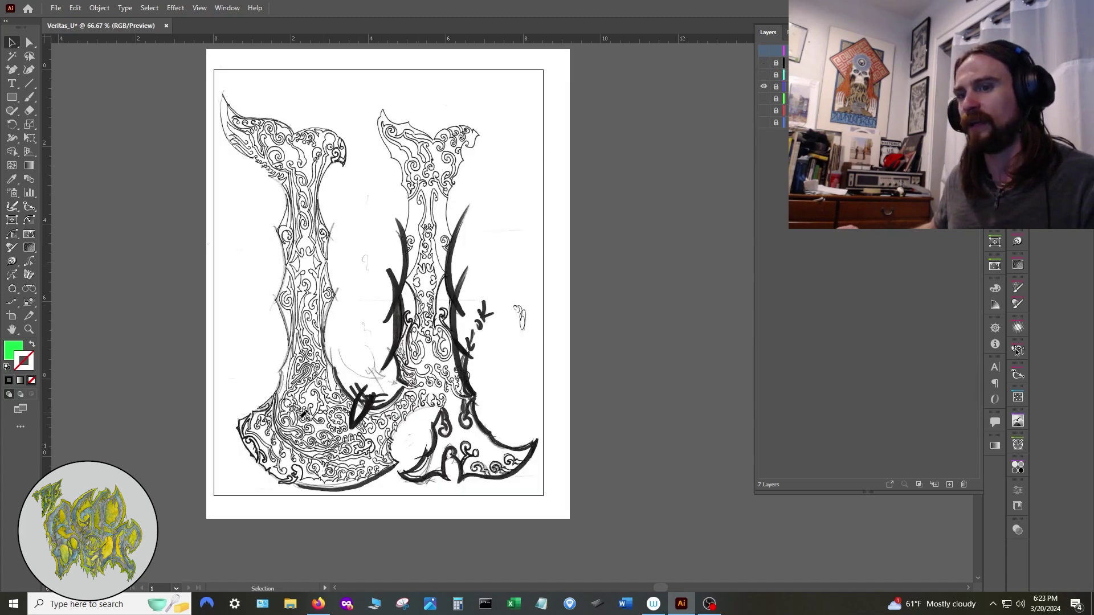
pyautogui.scroll(3, 261, 421)
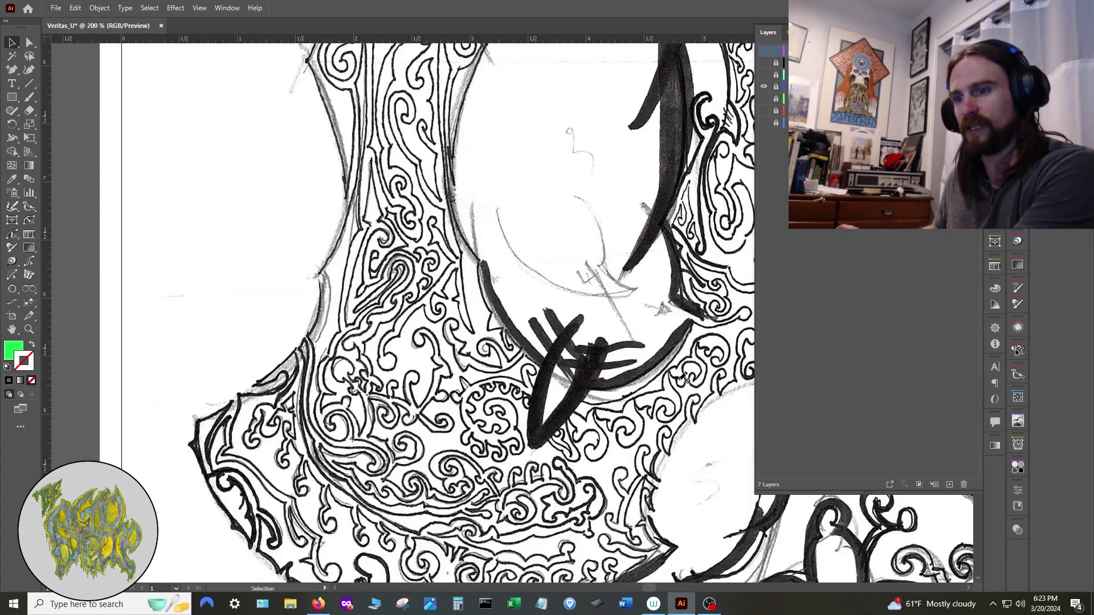
pyautogui.scroll(-1, 459, 420)
pyautogui.scroll(-1, 458, 413)
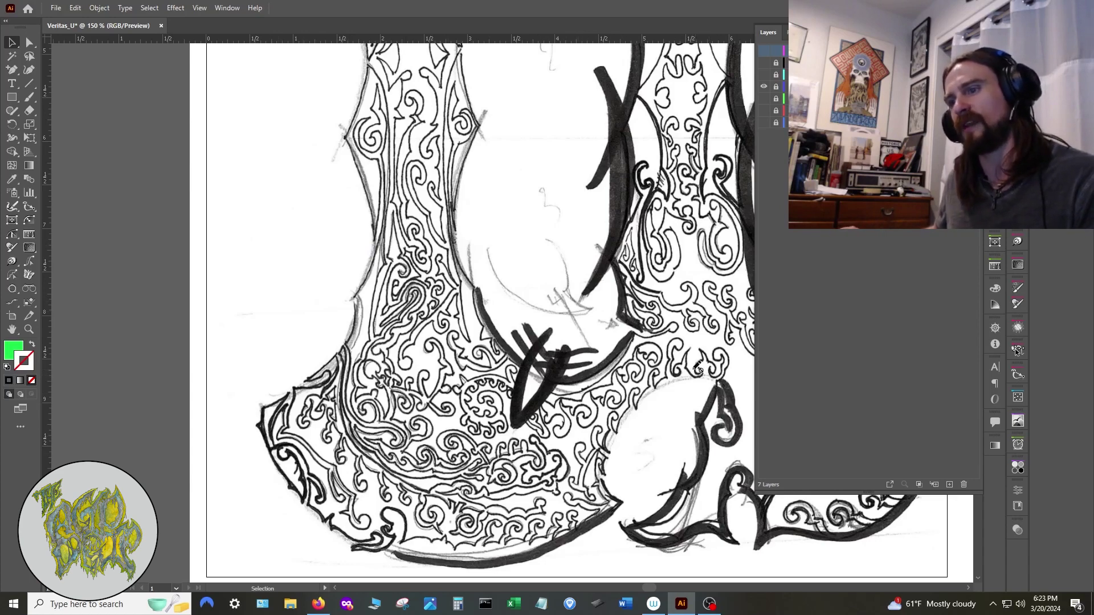
# Swap to the sketch layer below and overlay the green letter to compare their outlines
pyautogui.click(767, 87)
pyautogui.click(765, 97)
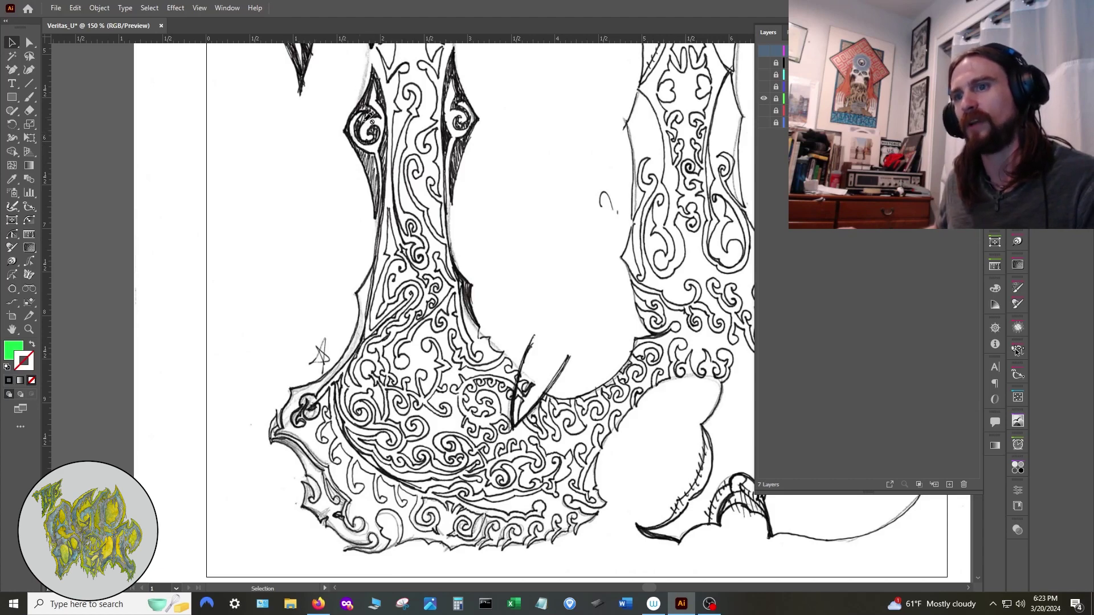
pyautogui.click(763, 50)
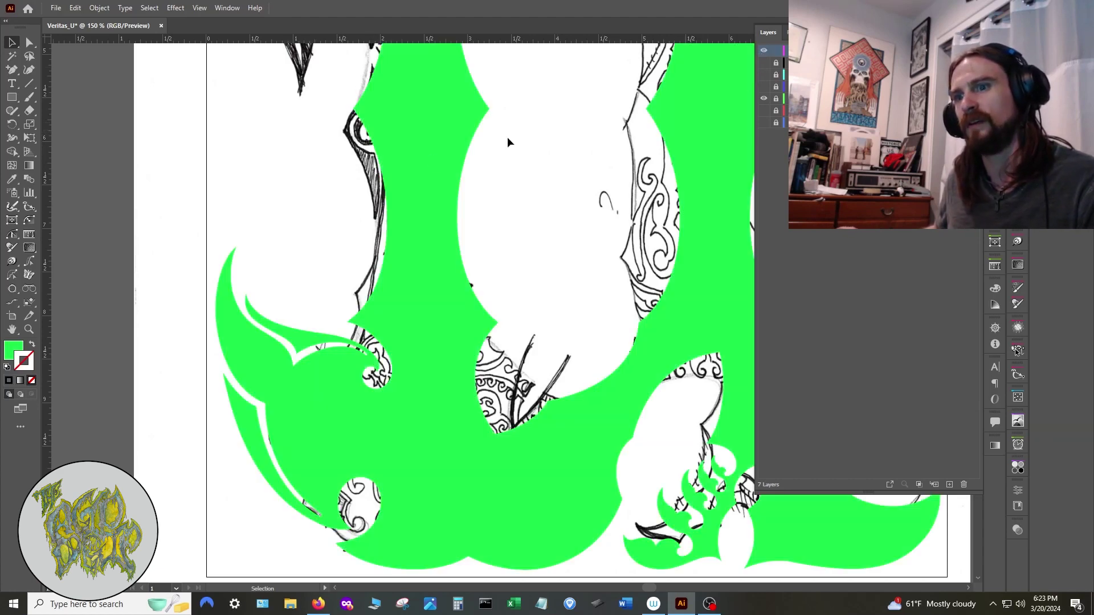
pyautogui.scroll(1, 508, 139)
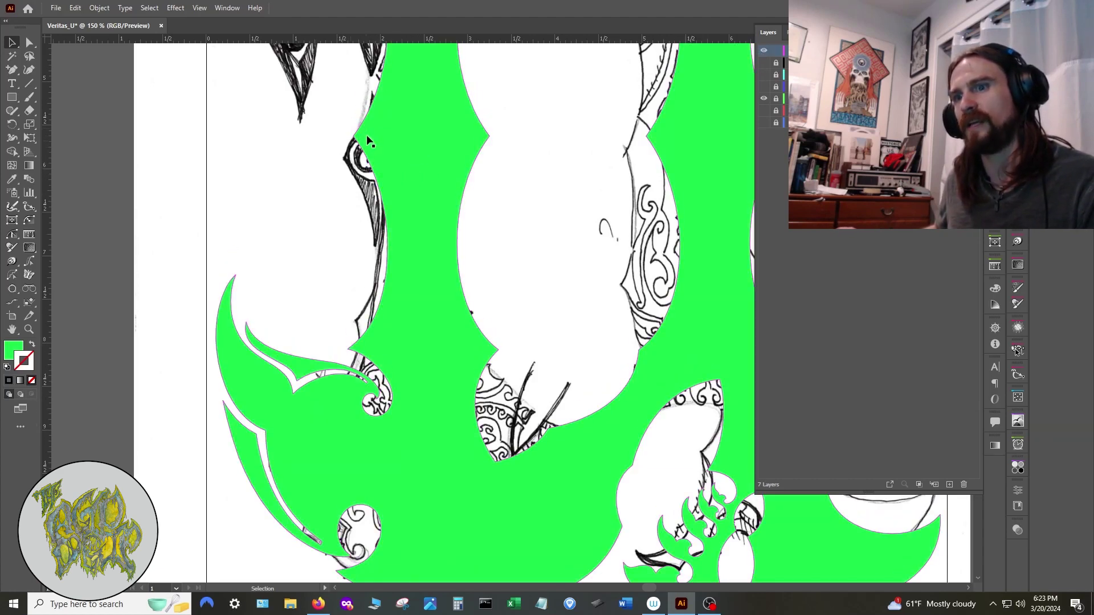
# Compare the next lower sketch layer with the green letter, examine it alone, and restore the letter with the sketch hidden
pyautogui.click(764, 98)
pyautogui.click(764, 110)
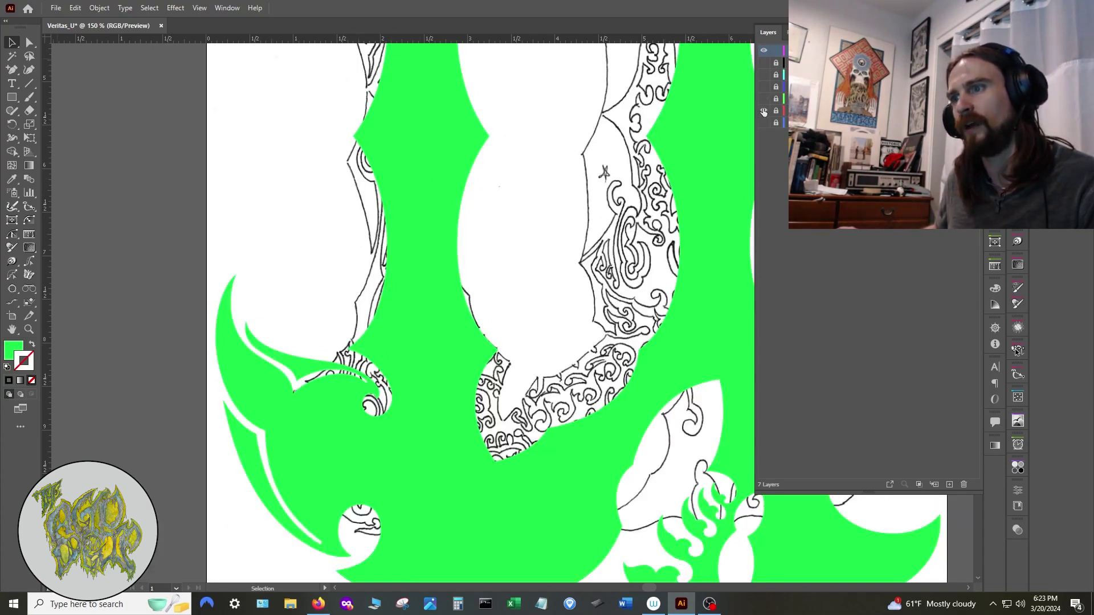
pyautogui.click(765, 52)
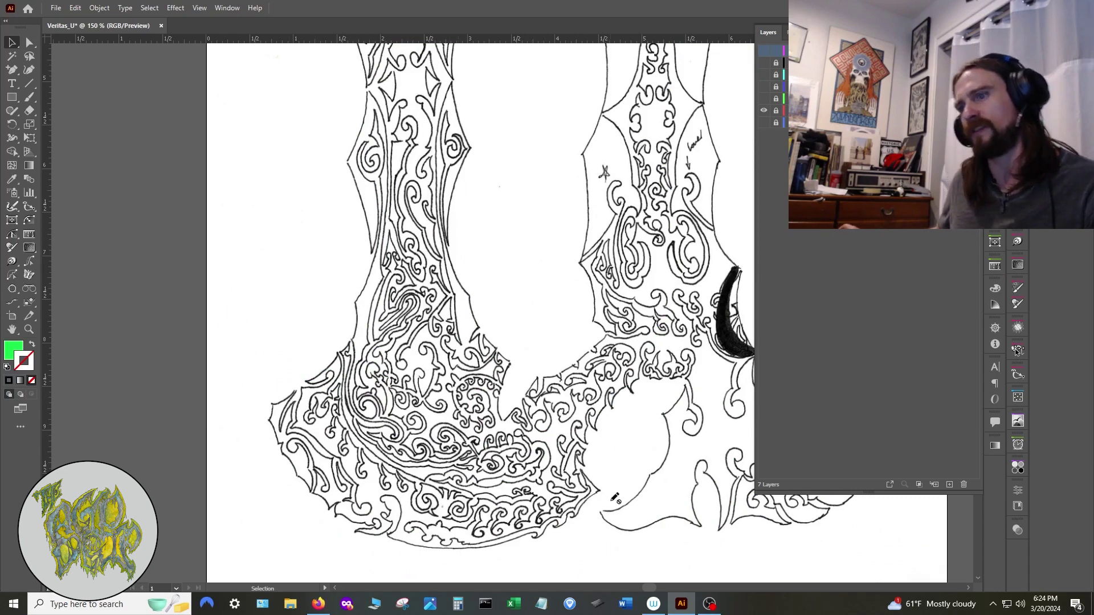
pyautogui.scroll(8, 615, 497)
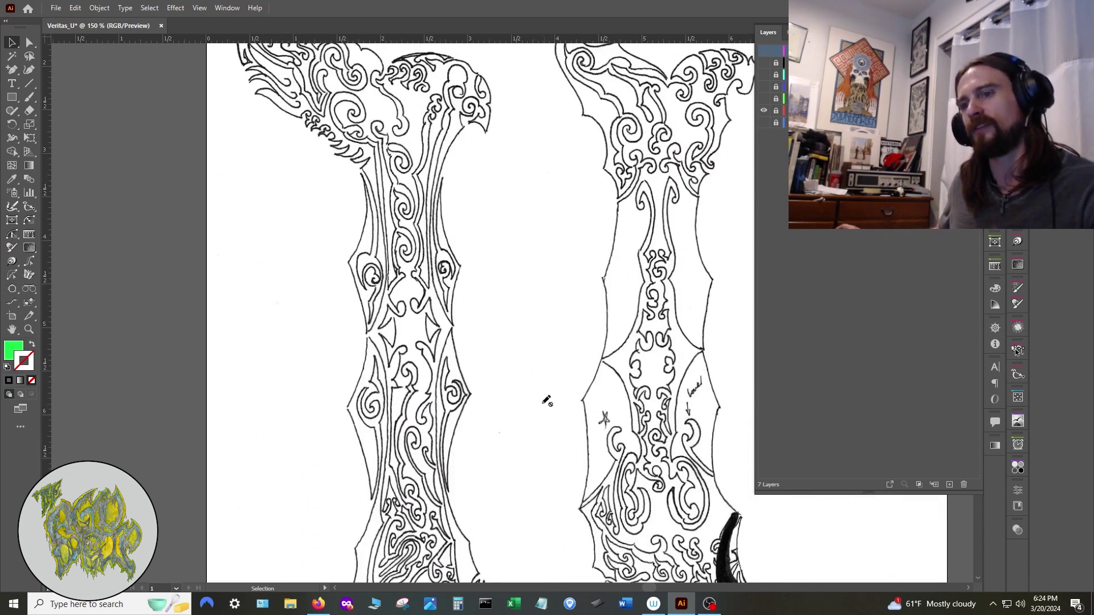
pyautogui.click(764, 52)
pyautogui.click(764, 110)
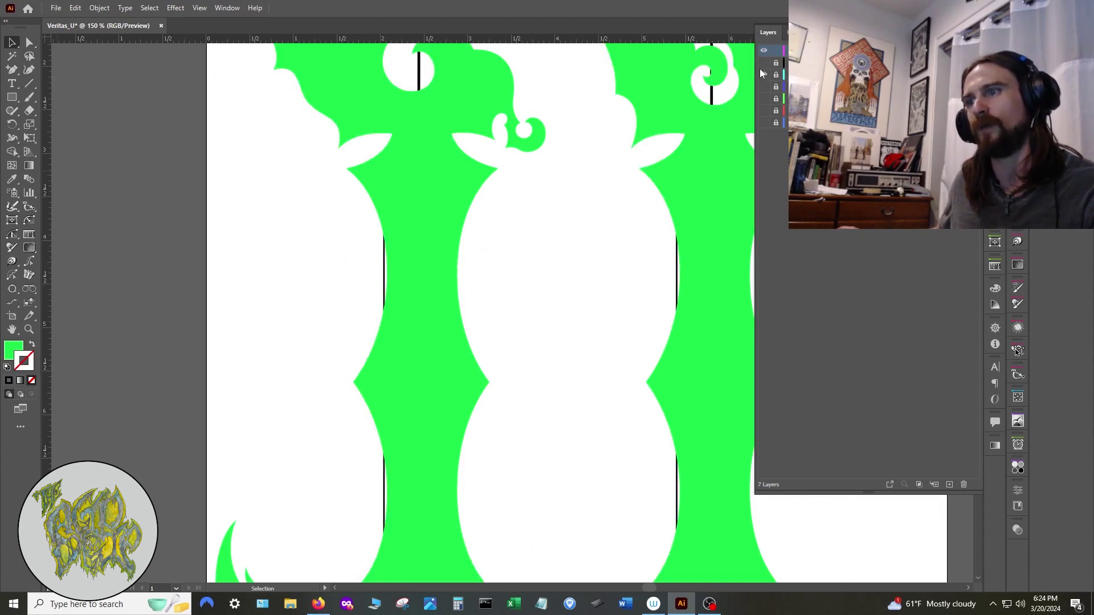
# Show the black background and move the construction-line layer to the top of the layer stack, displaying its lines over the green letter
pyautogui.click(763, 62)
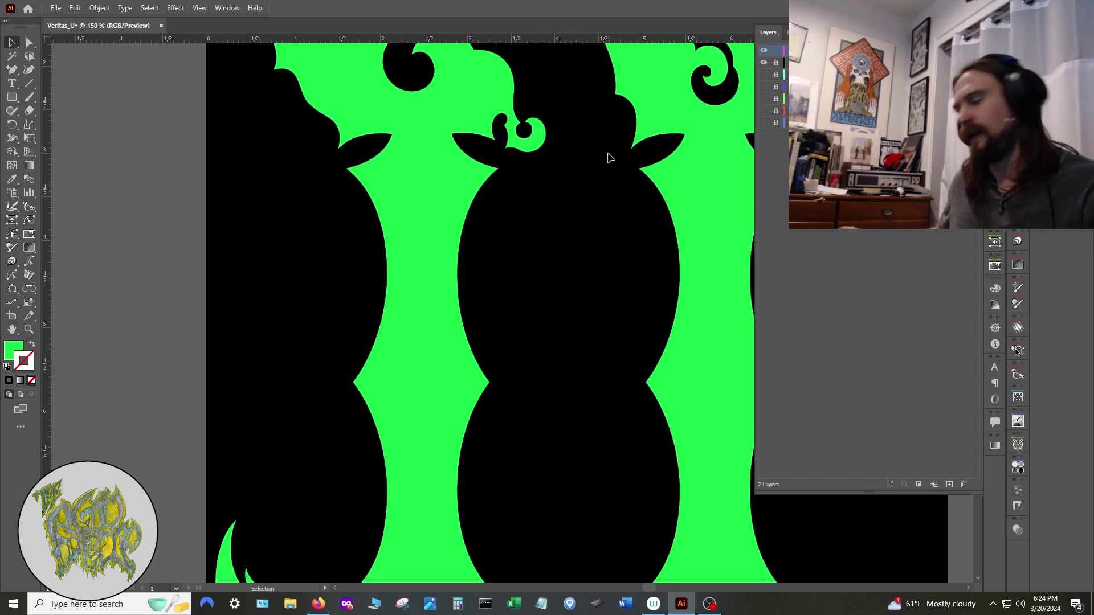
pyautogui.scroll(-1, 609, 158)
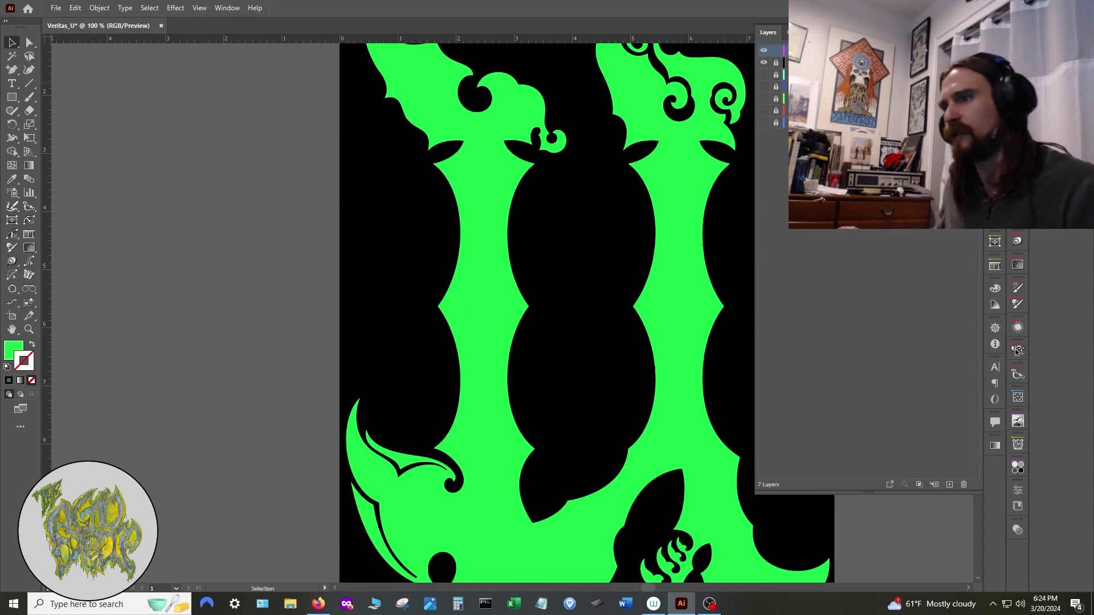
pyautogui.moveTo(826, 74); pyautogui.dragTo(827, 47)
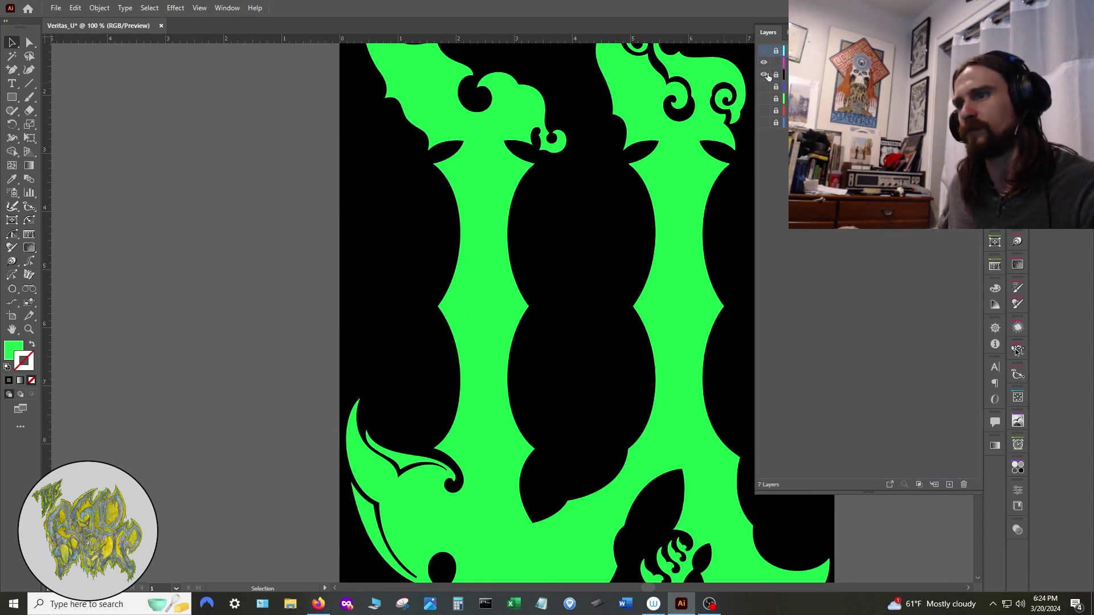
pyautogui.moveTo(763, 59); pyautogui.dragTo(763, 51)
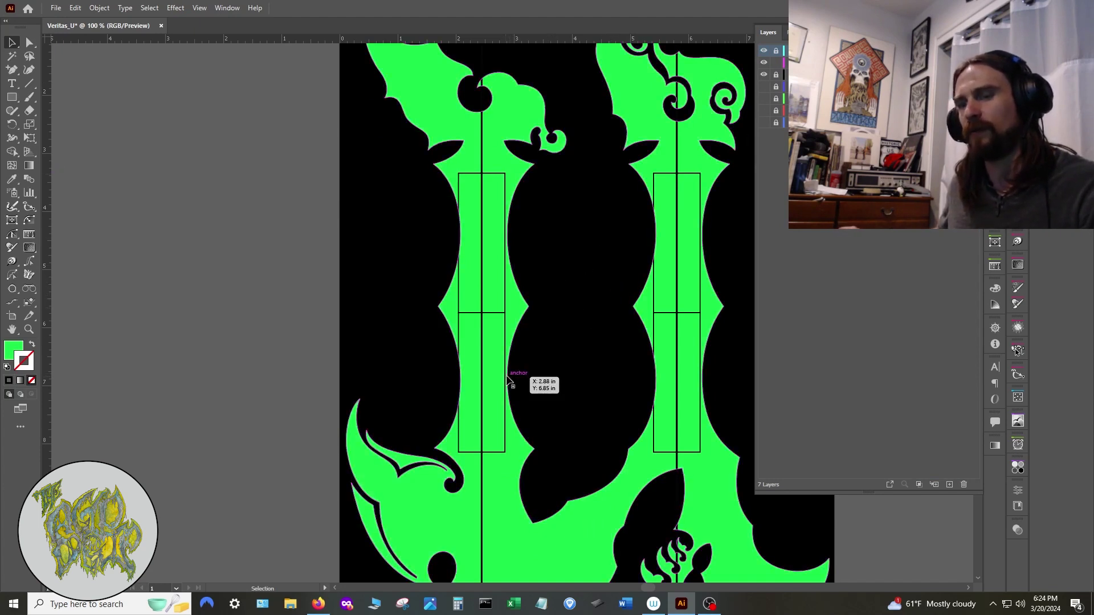
# Examine the letter's stems against the construction rectangles and vertical centre lines over the whole artboard, and hide the construction-line layer
pyautogui.scroll(1, 507, 346)
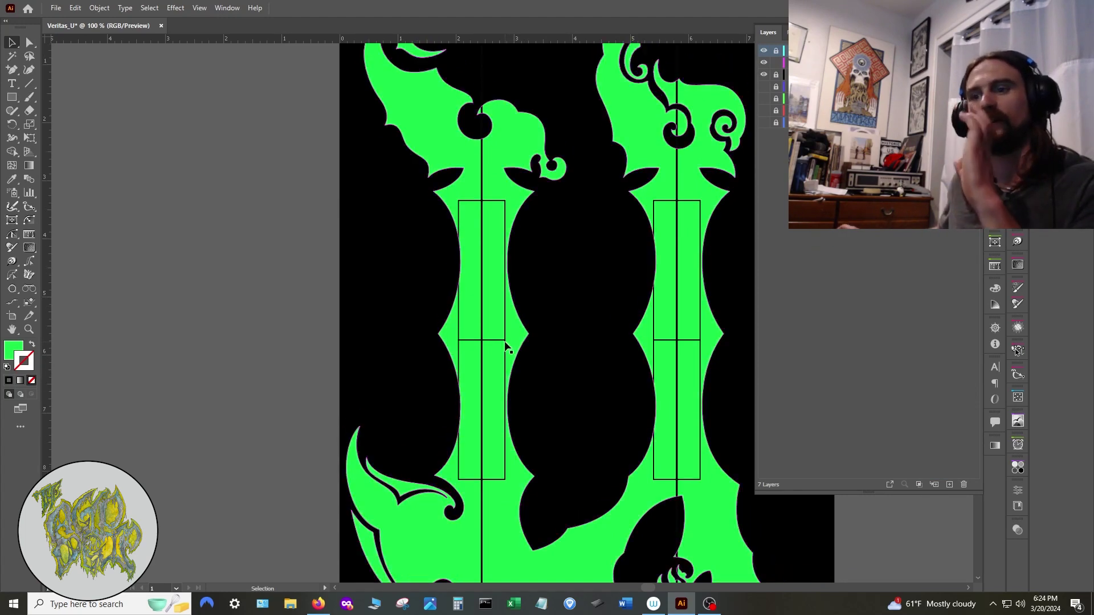
pyautogui.scroll(2, 507, 346)
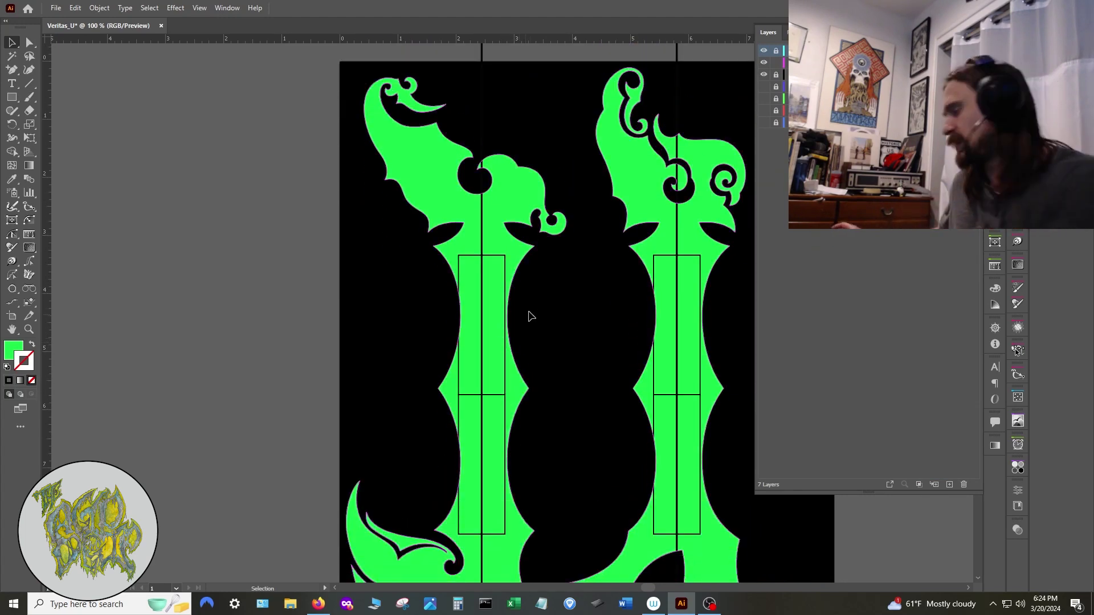
pyautogui.scroll(-1, 527, 303)
pyautogui.moveTo(566, 317); pyautogui.dragTo(513, 325)
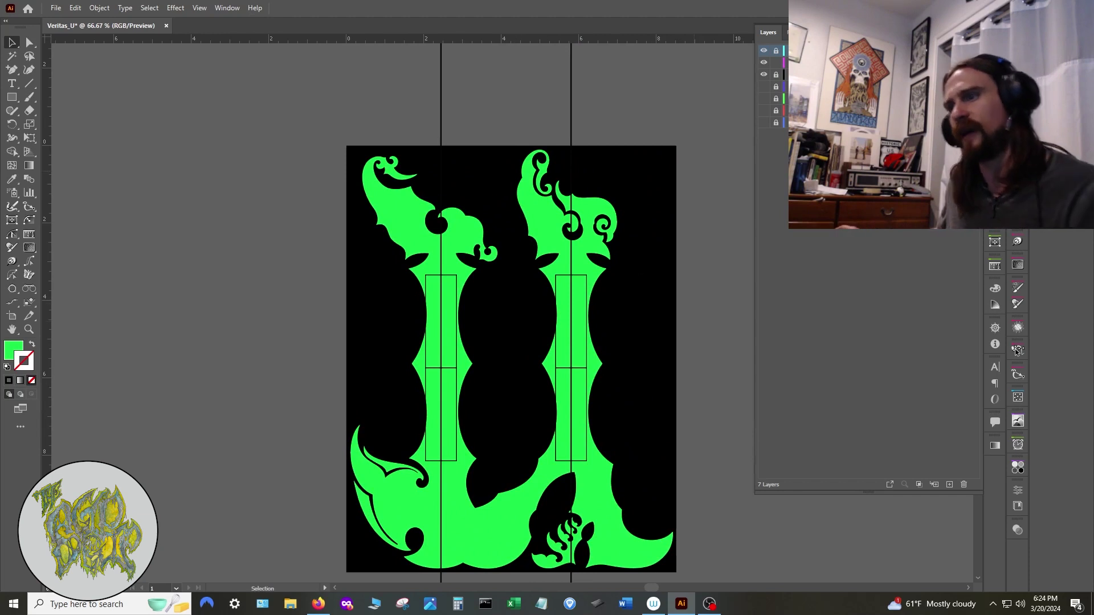
pyautogui.click(763, 52)
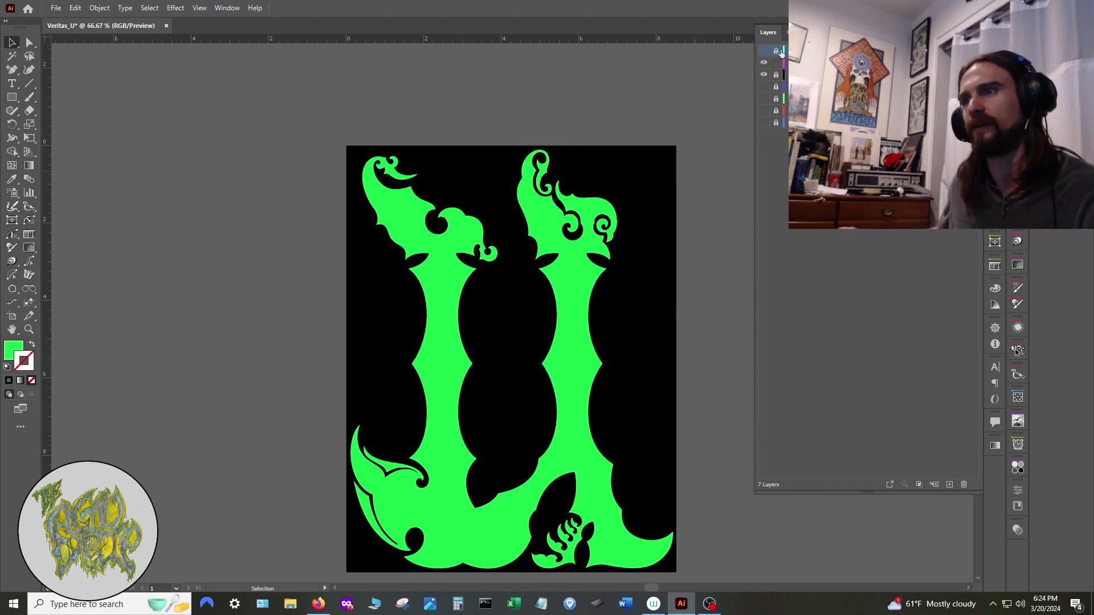